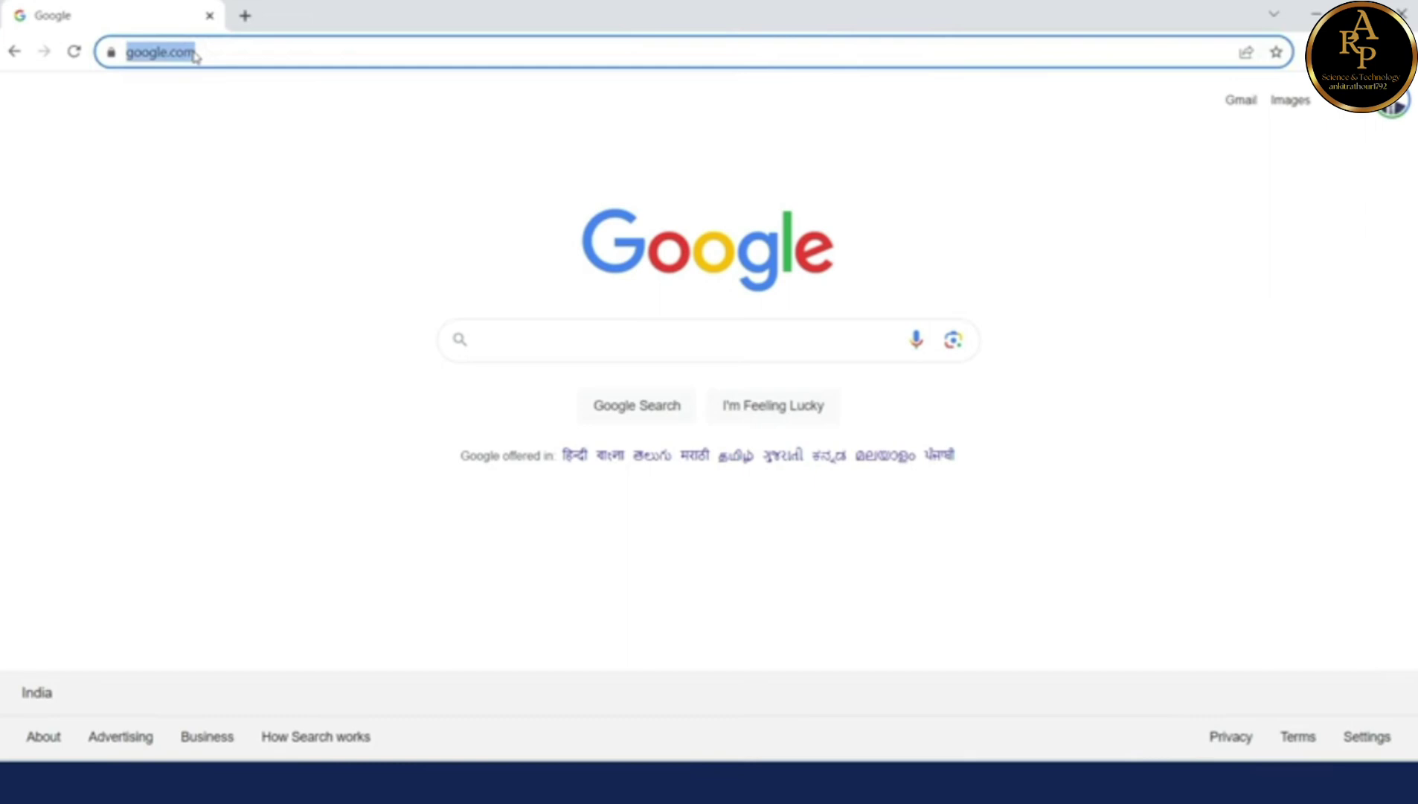
Step: Load licindia.in, jump to its main content, and follow the Customer Portal link
type("licindia.in")
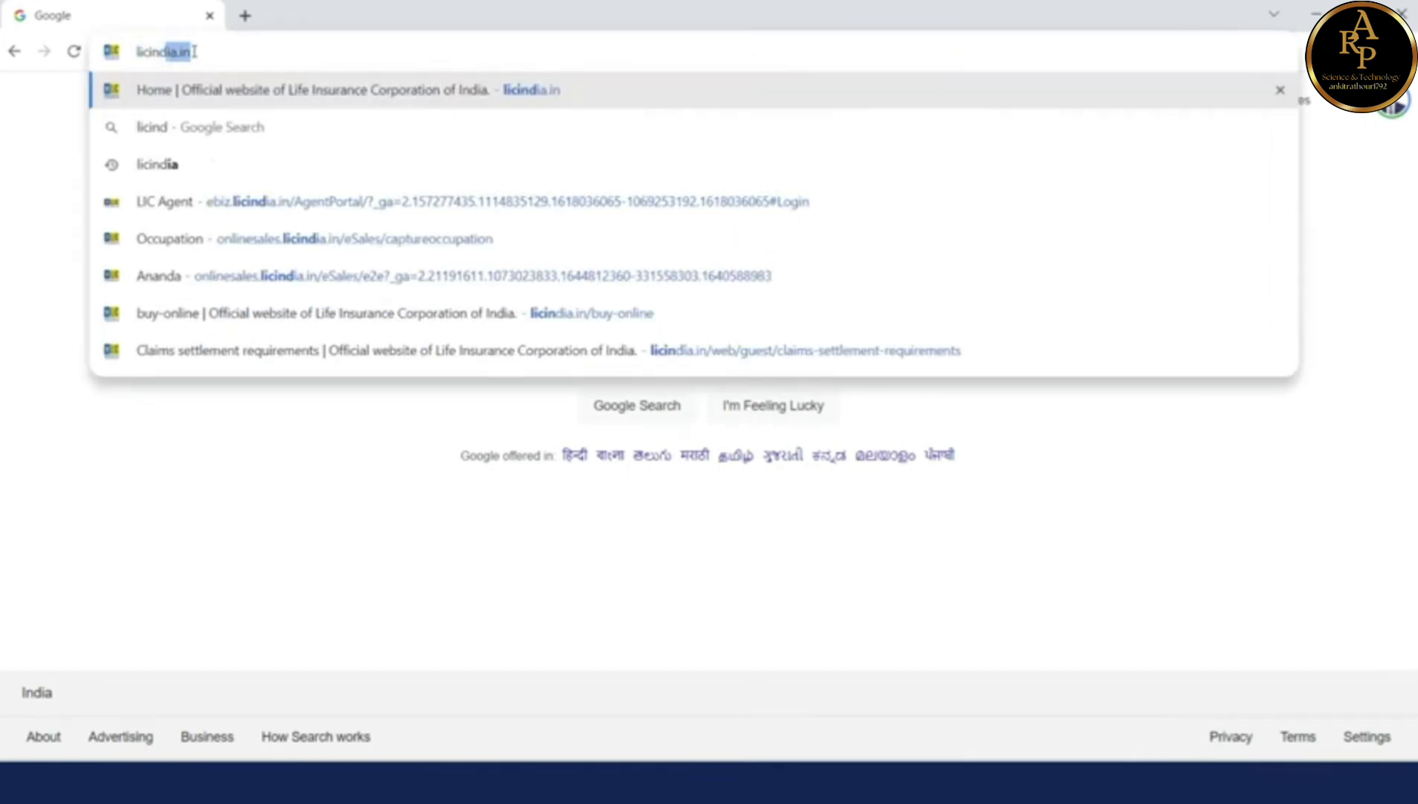
key("Return")
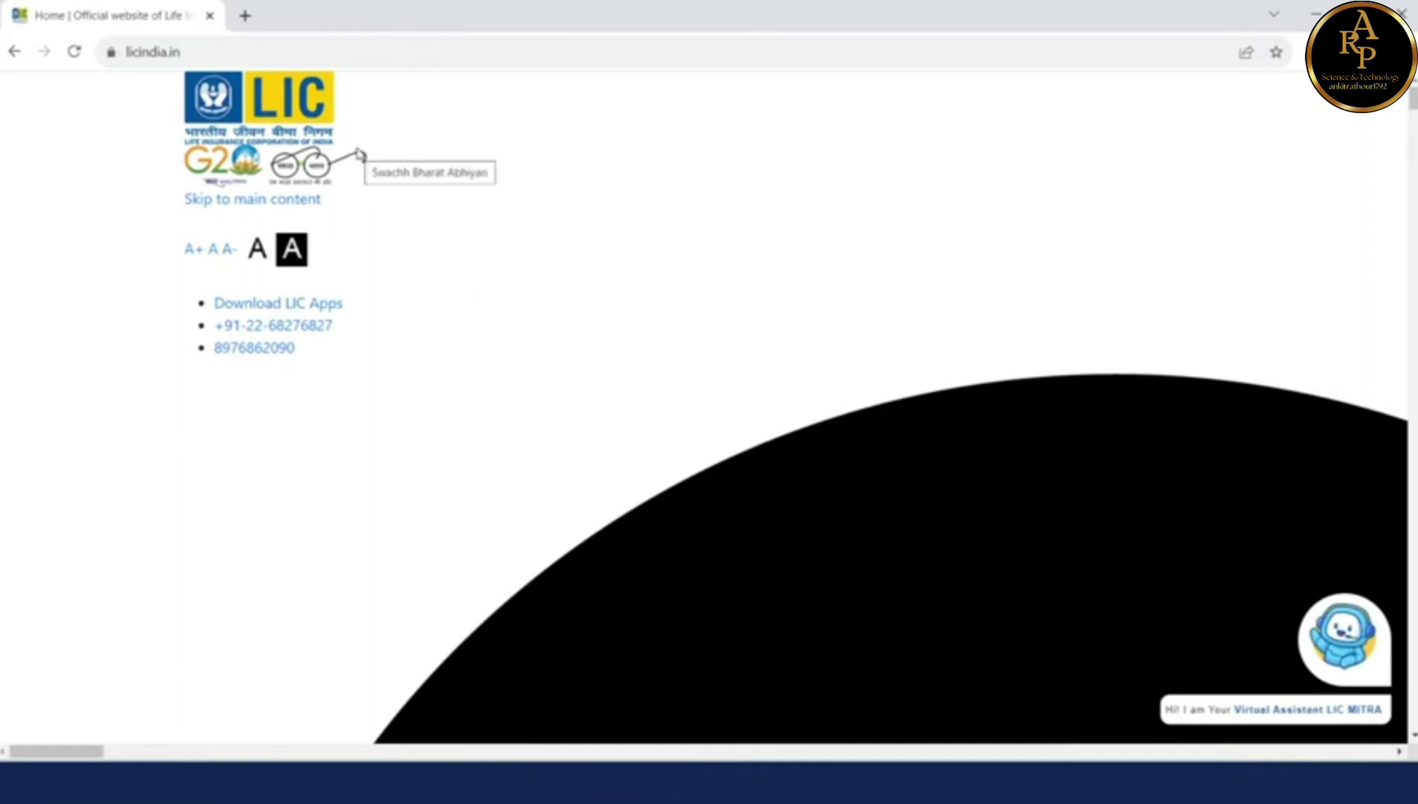
right_click(386, 138)
left_click(305, 200)
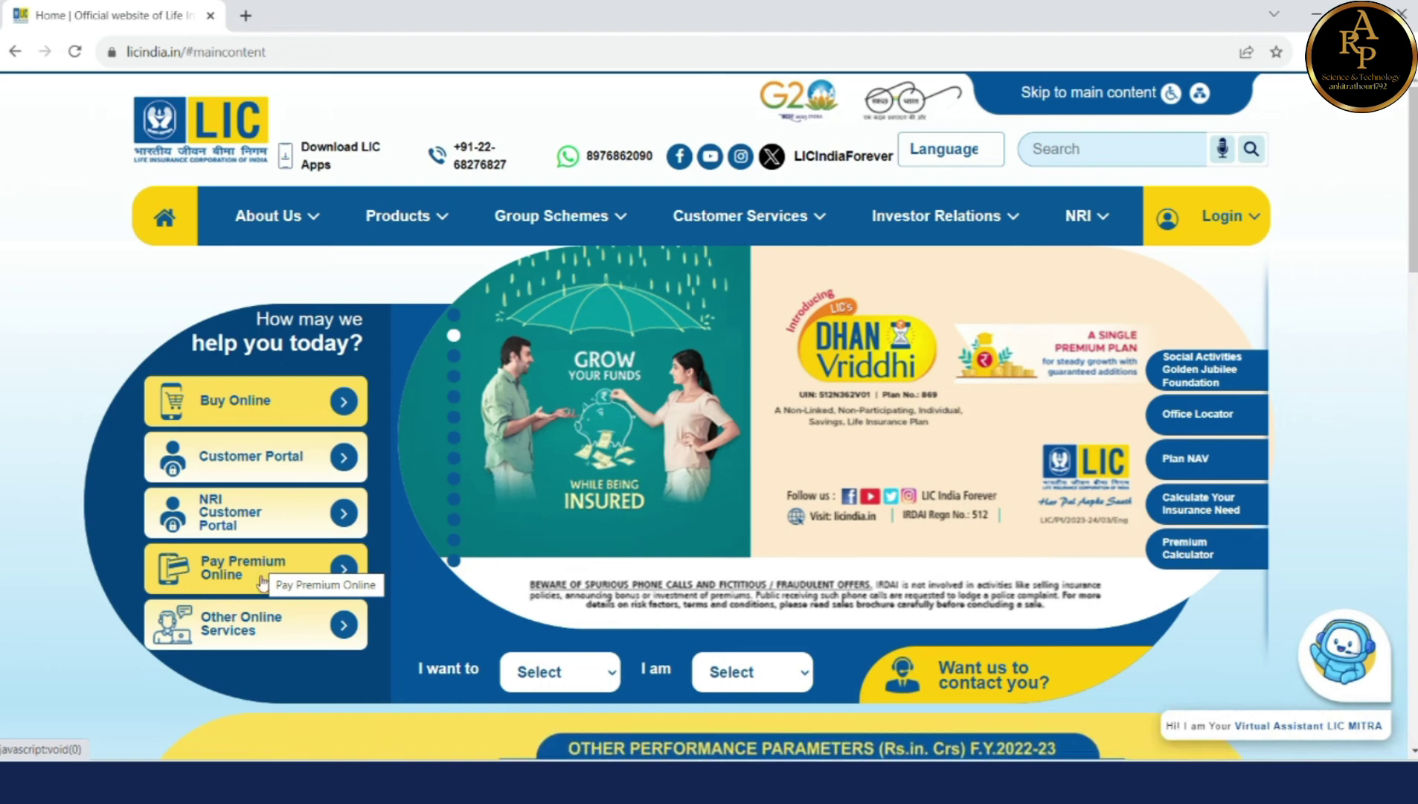
mouse_move(270, 632)
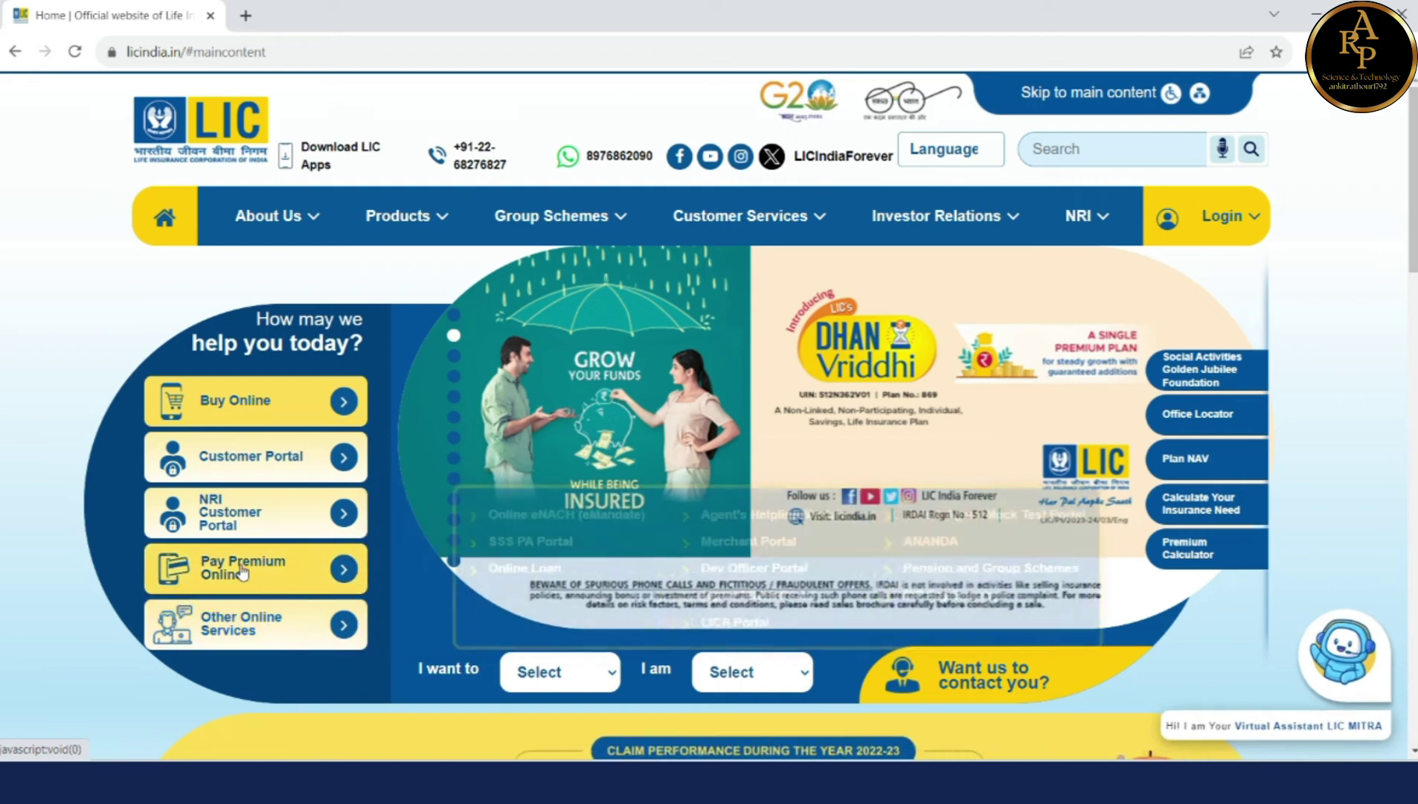
left_click(238, 464)
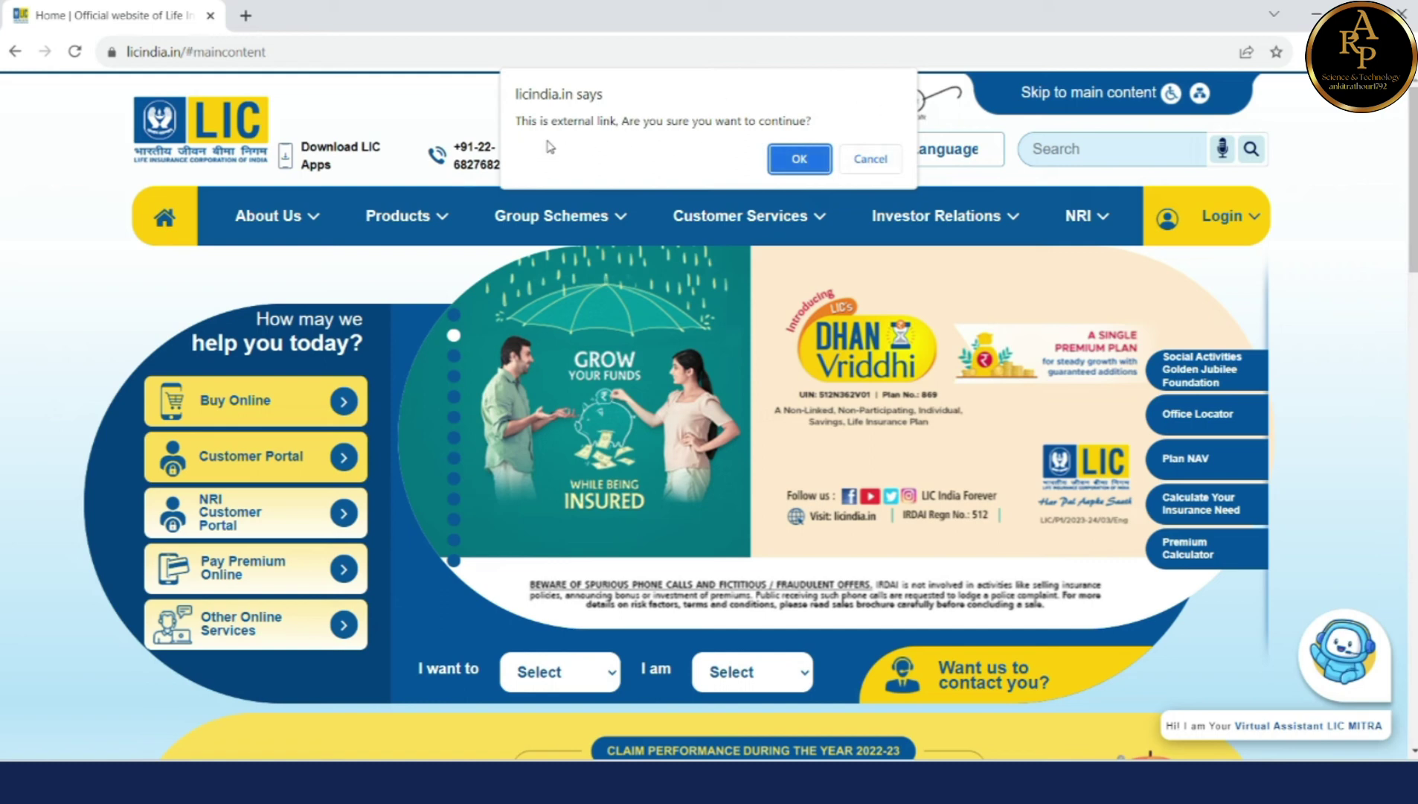
Step: Confirm leaving for the external portal and open the Sign Up registration form from the login page
left_click(795, 171)
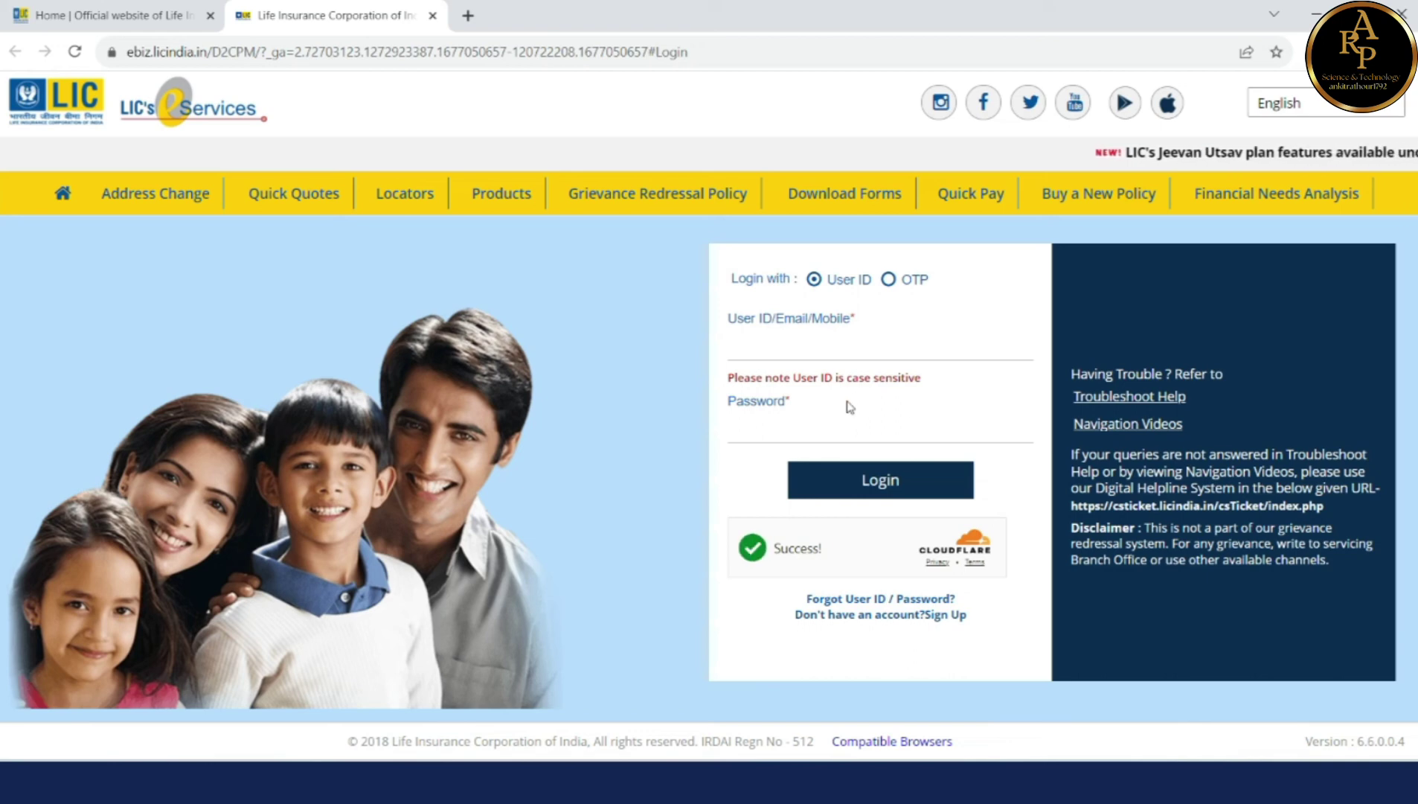
left_click(817, 344)
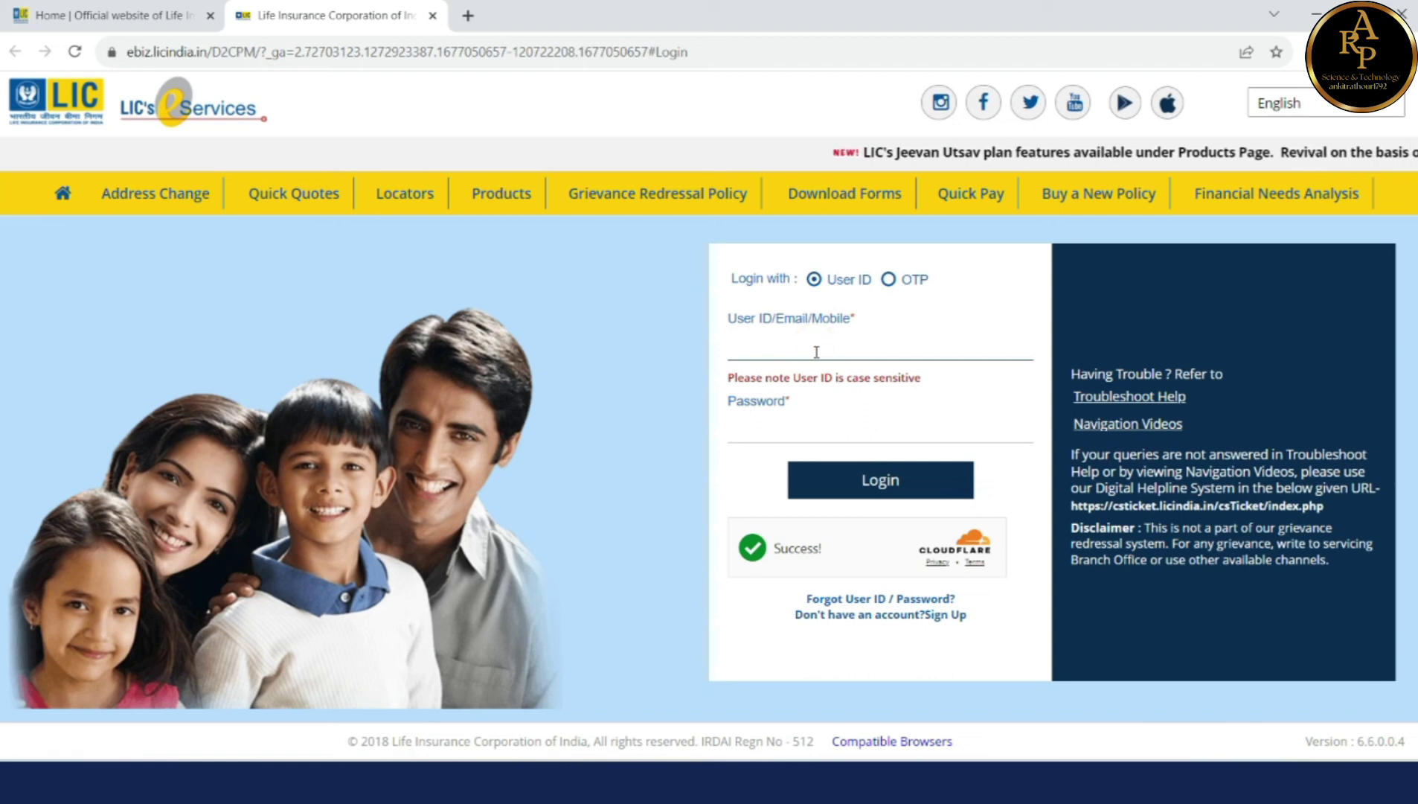
left_click(808, 435)
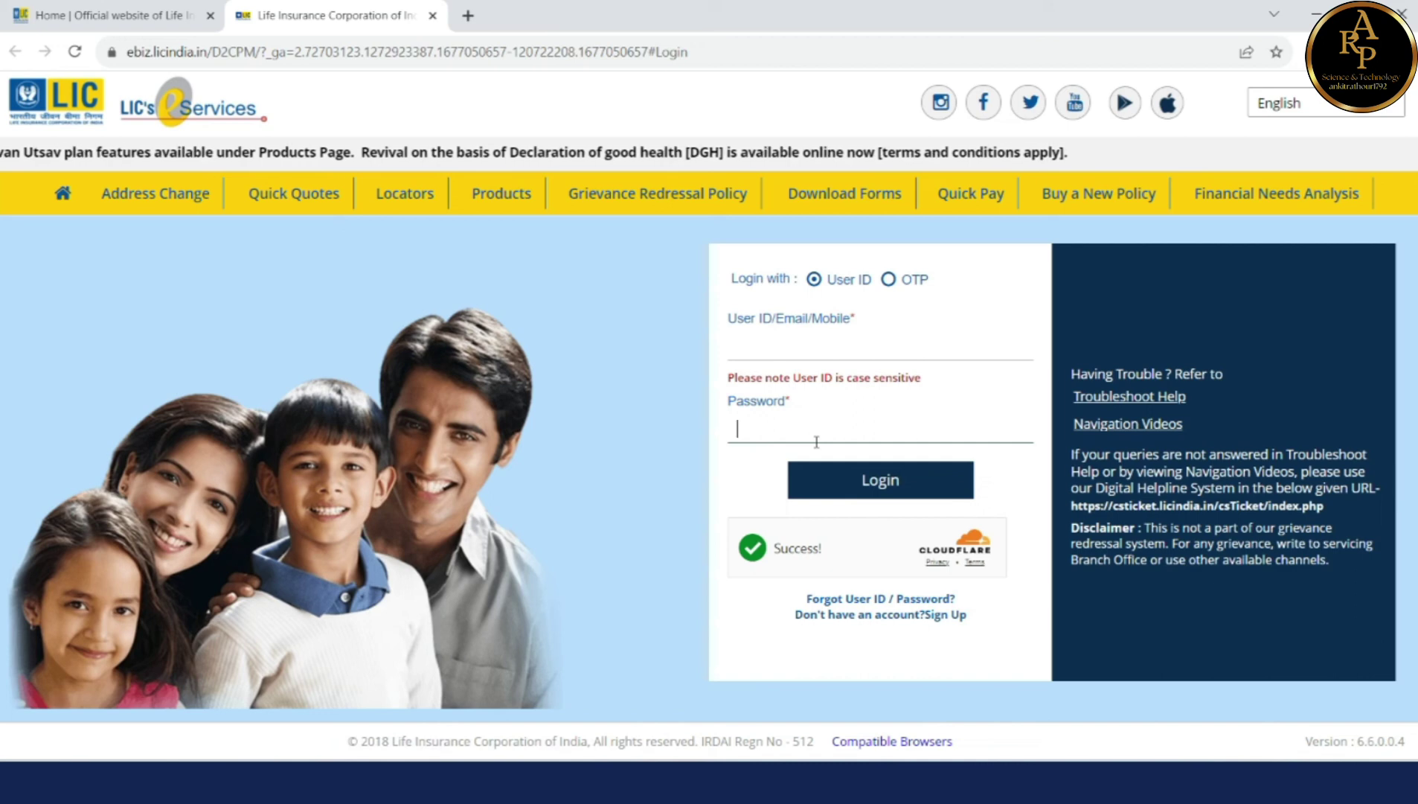
left_click(911, 617)
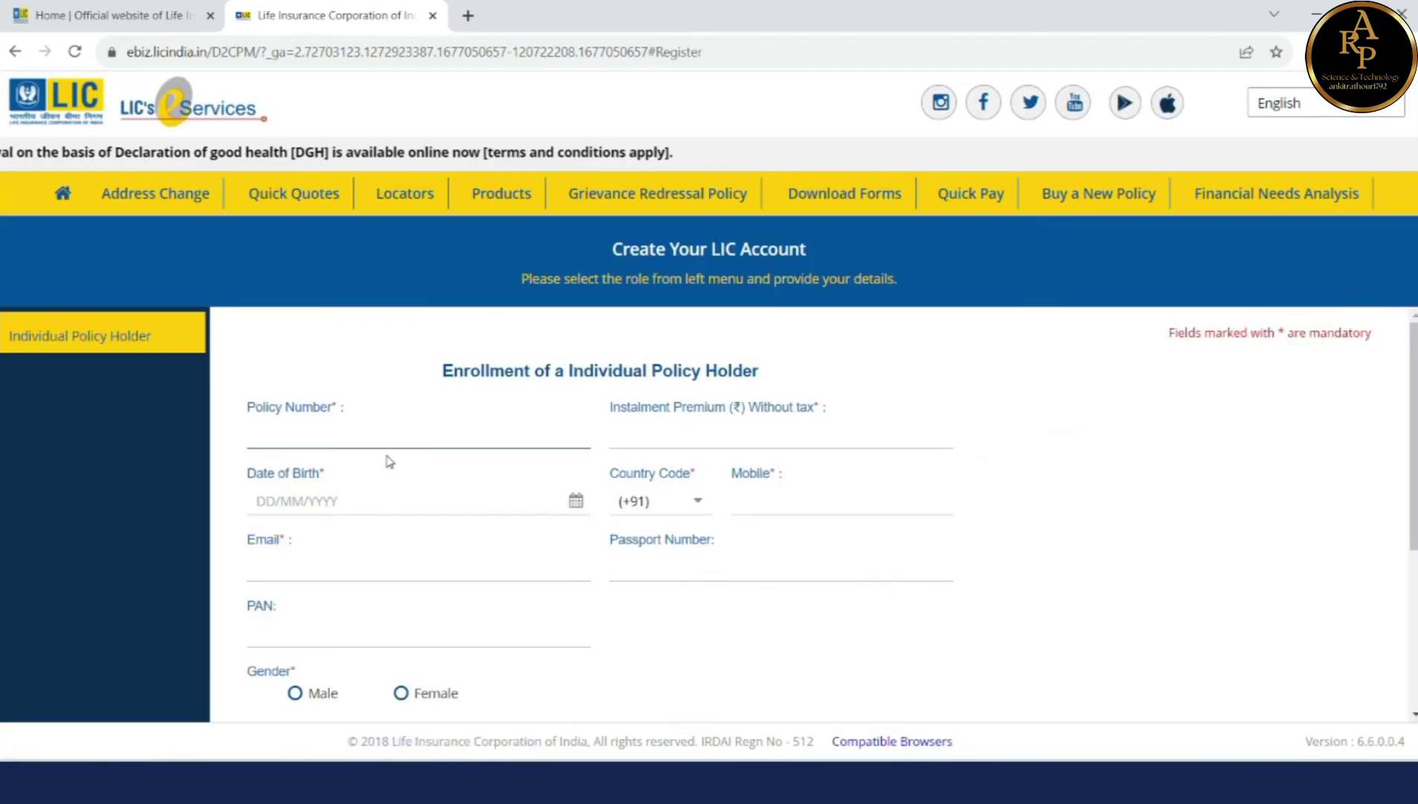
Step: Enter the policy number, premium 2,929.00, birth date and contact details, select Male, and submit
left_click(360, 436)
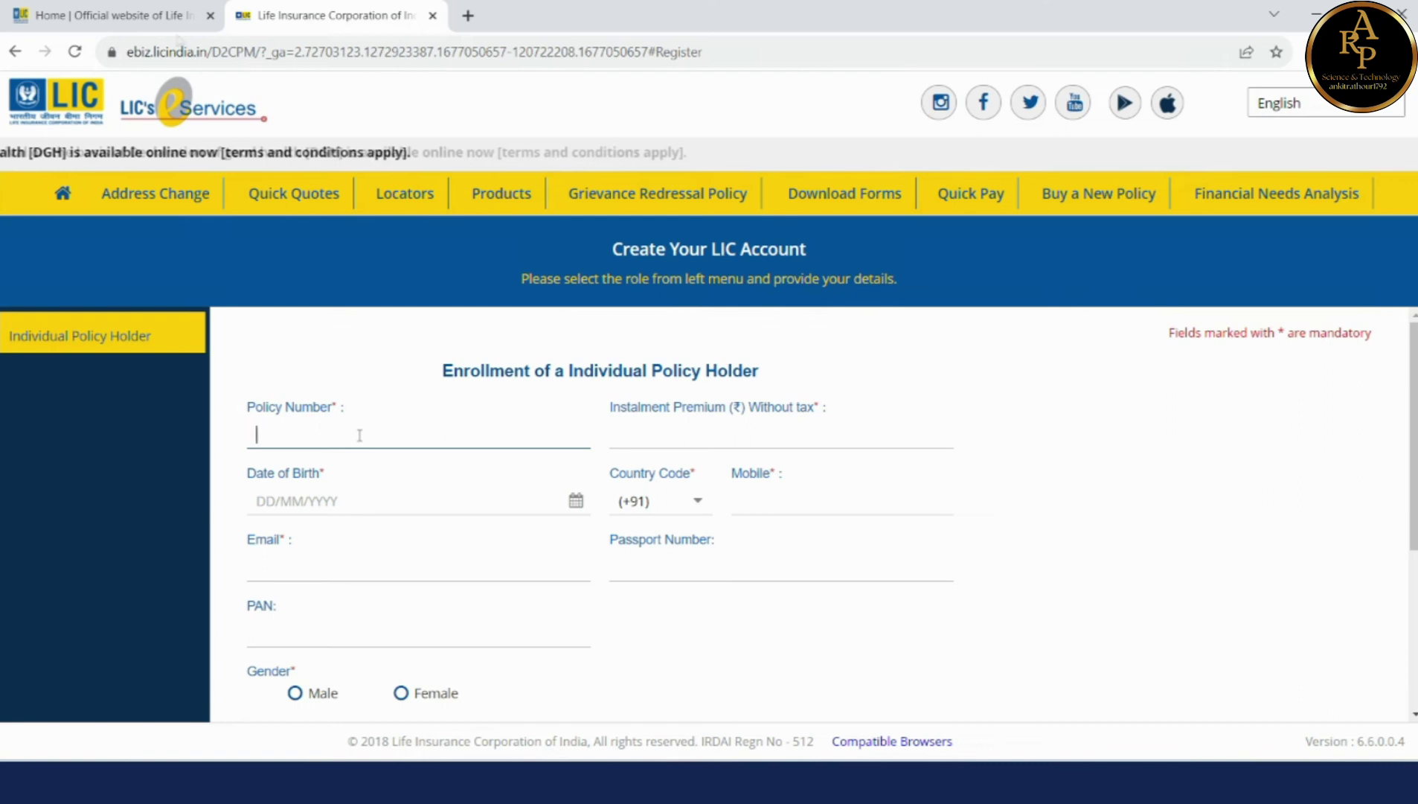
left_click(308, 432)
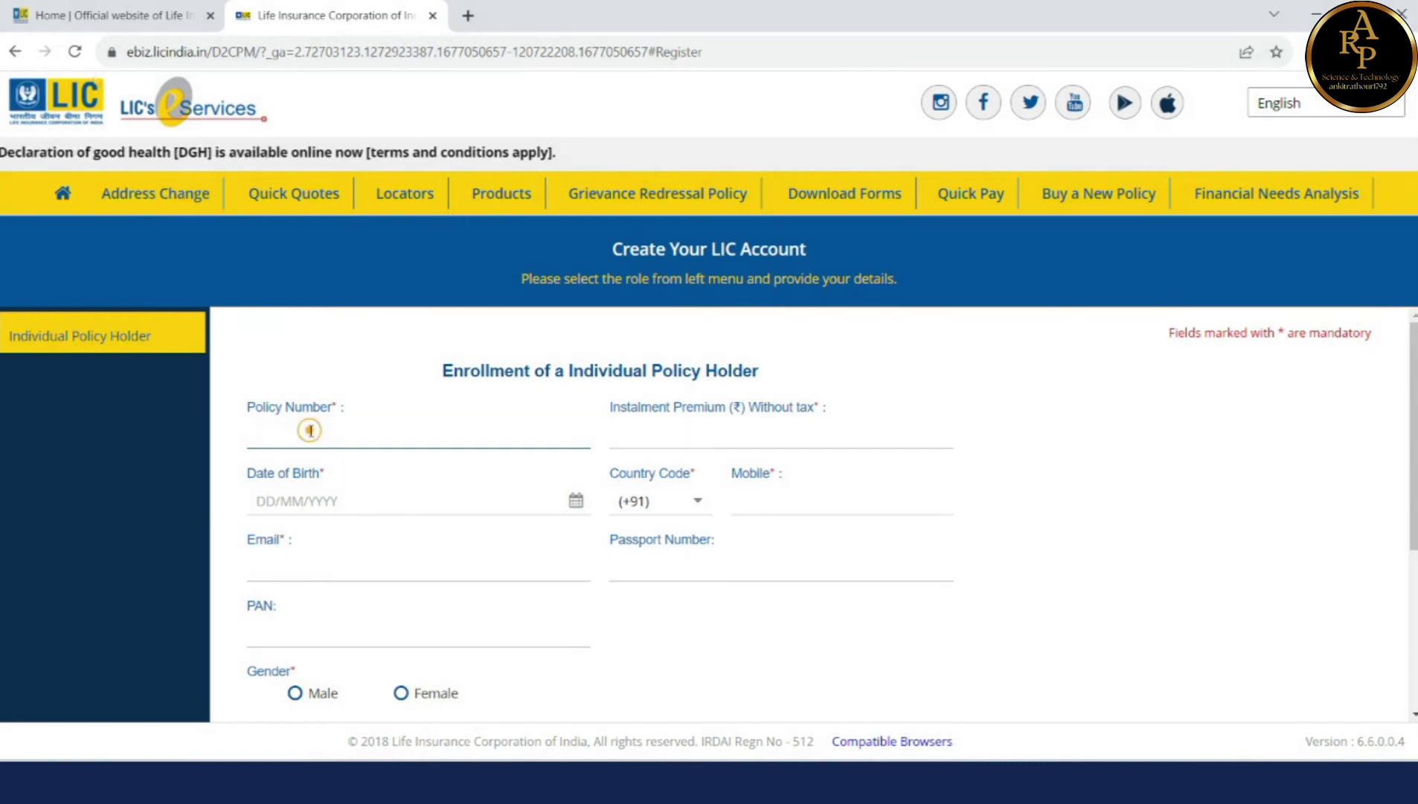
scroll(511, 526, "down", 1)
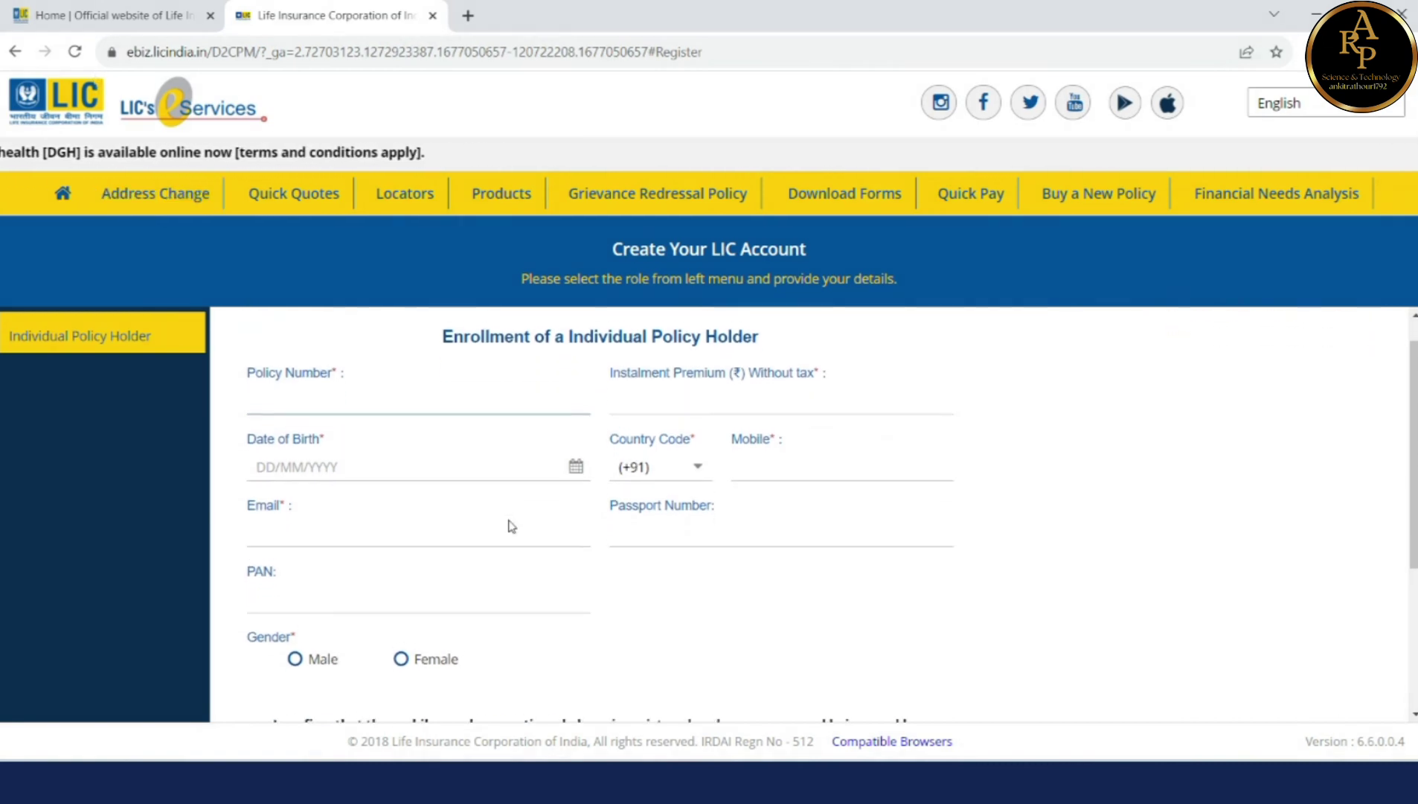
scroll(497, 507, "up", 1)
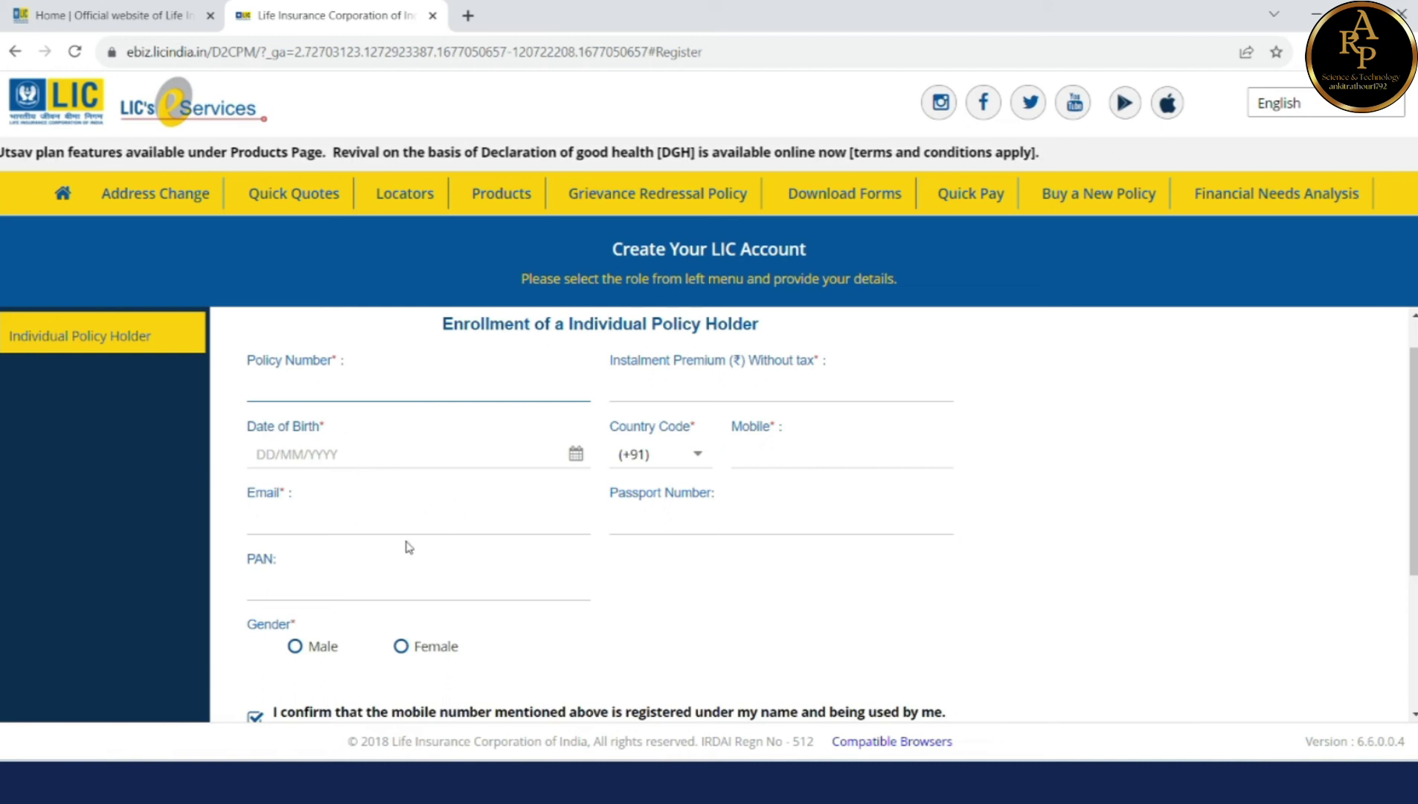
scroll(437, 513, "down", 2)
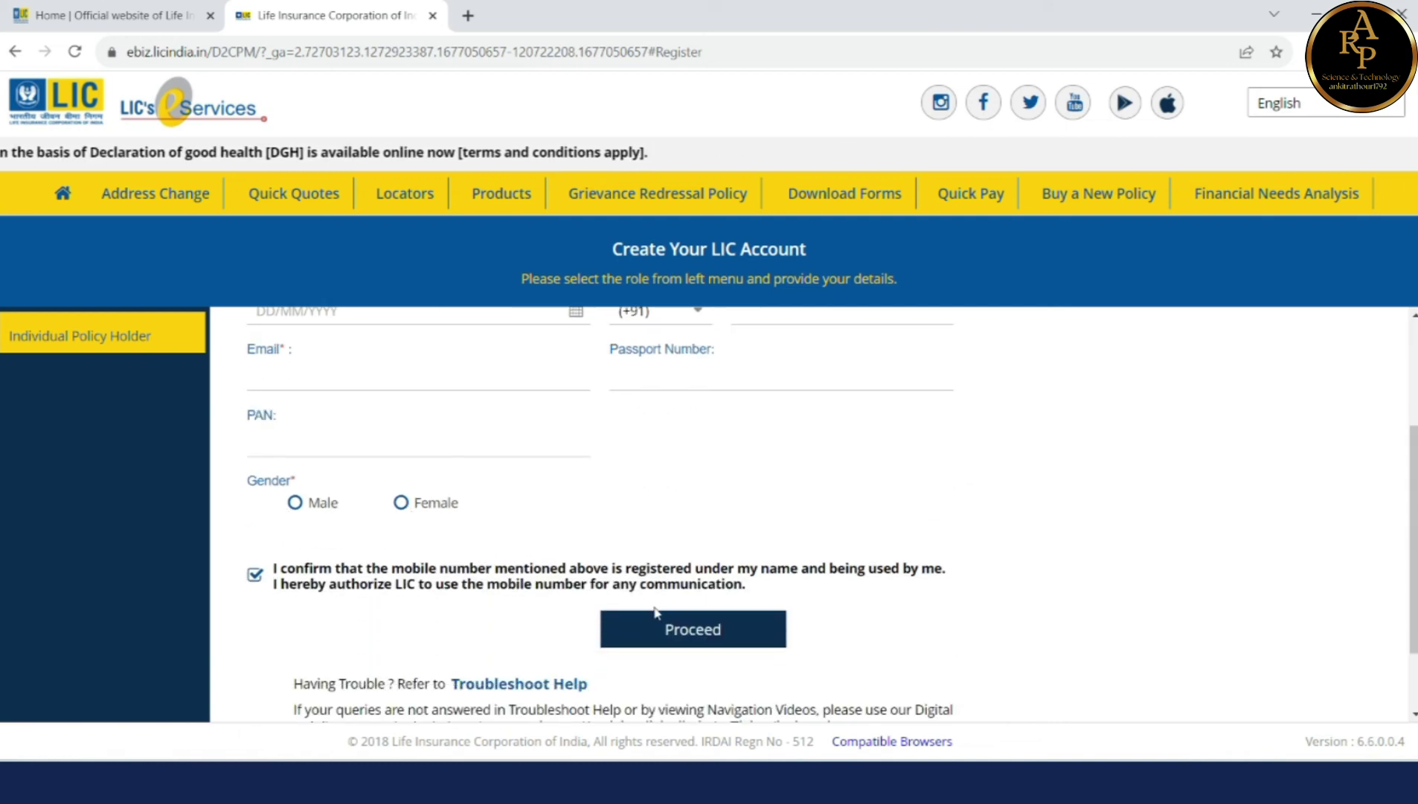
scroll(559, 440, "up", 3)
left_click(487, 439)
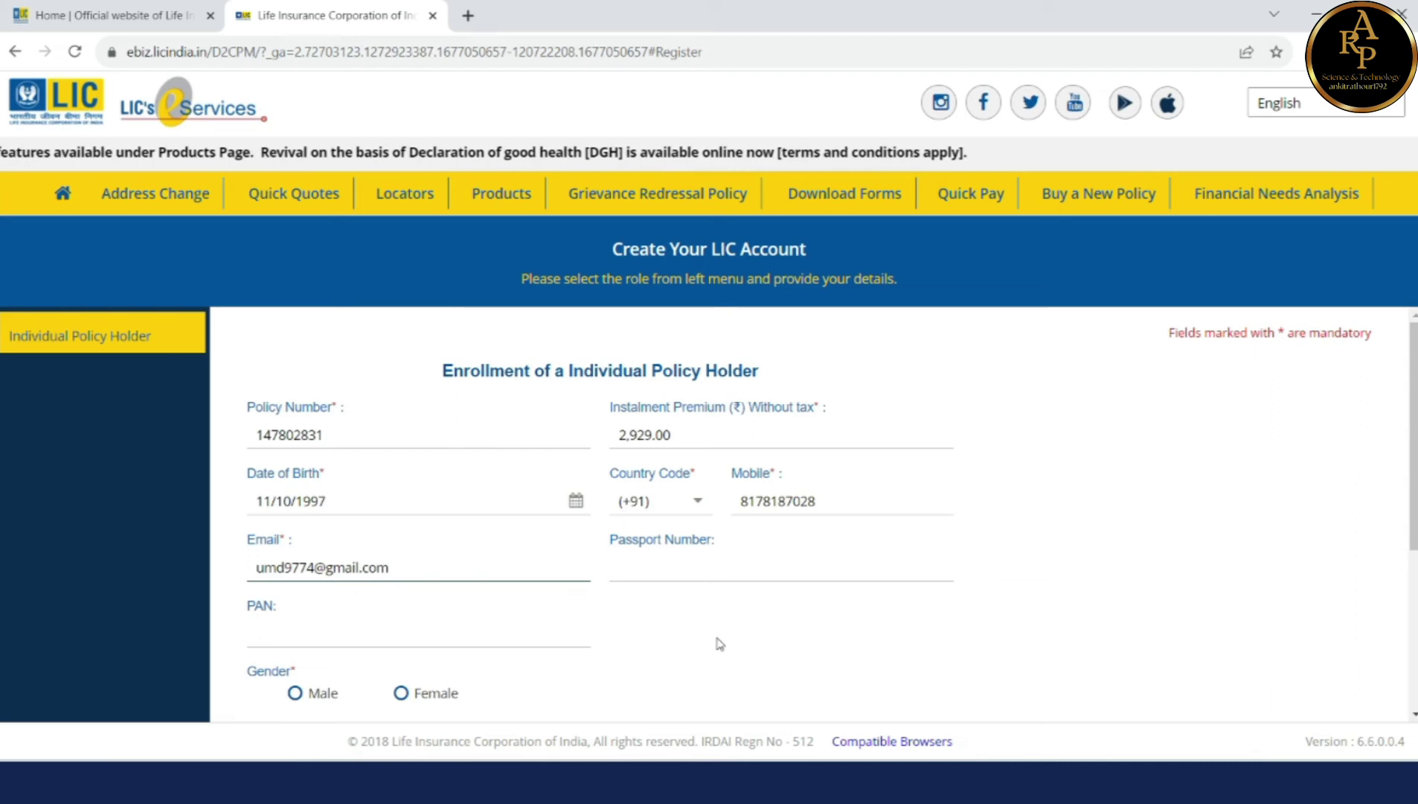
scroll(718, 642, "down", 4)
left_click(295, 434)
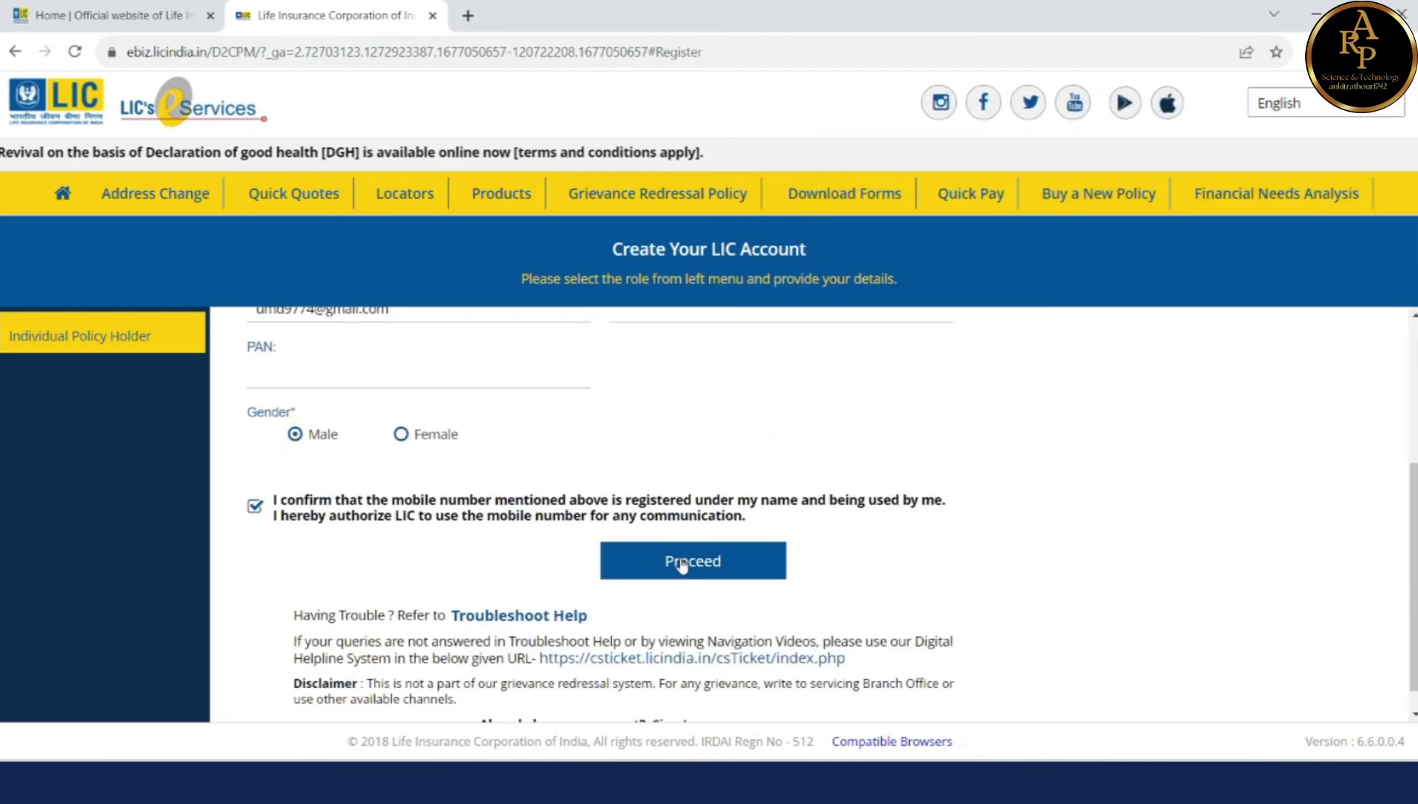
left_click(682, 564)
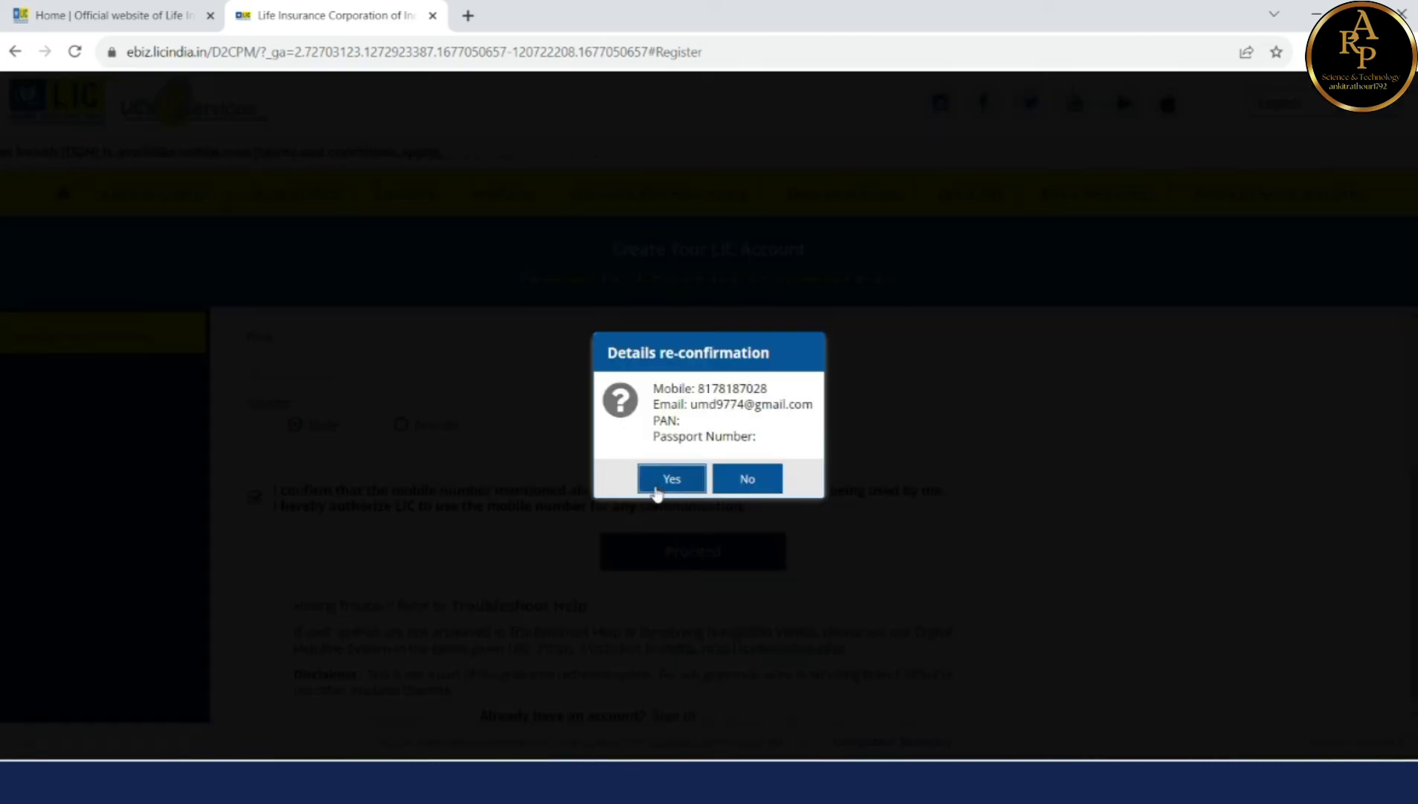
Step: Confirm the details, acknowledge the migration alert, set a new account password, and return to login
left_click(665, 484)
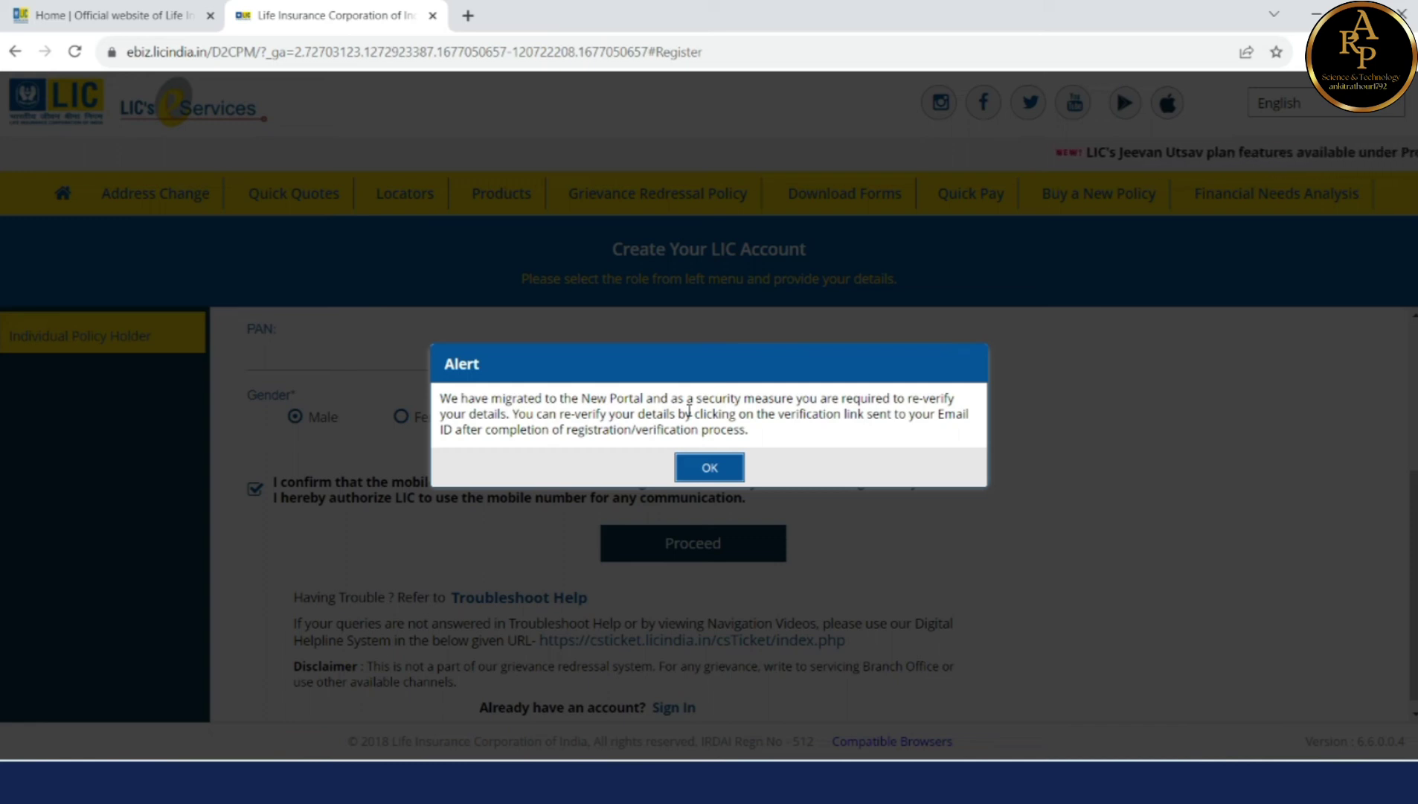
left_click(710, 470)
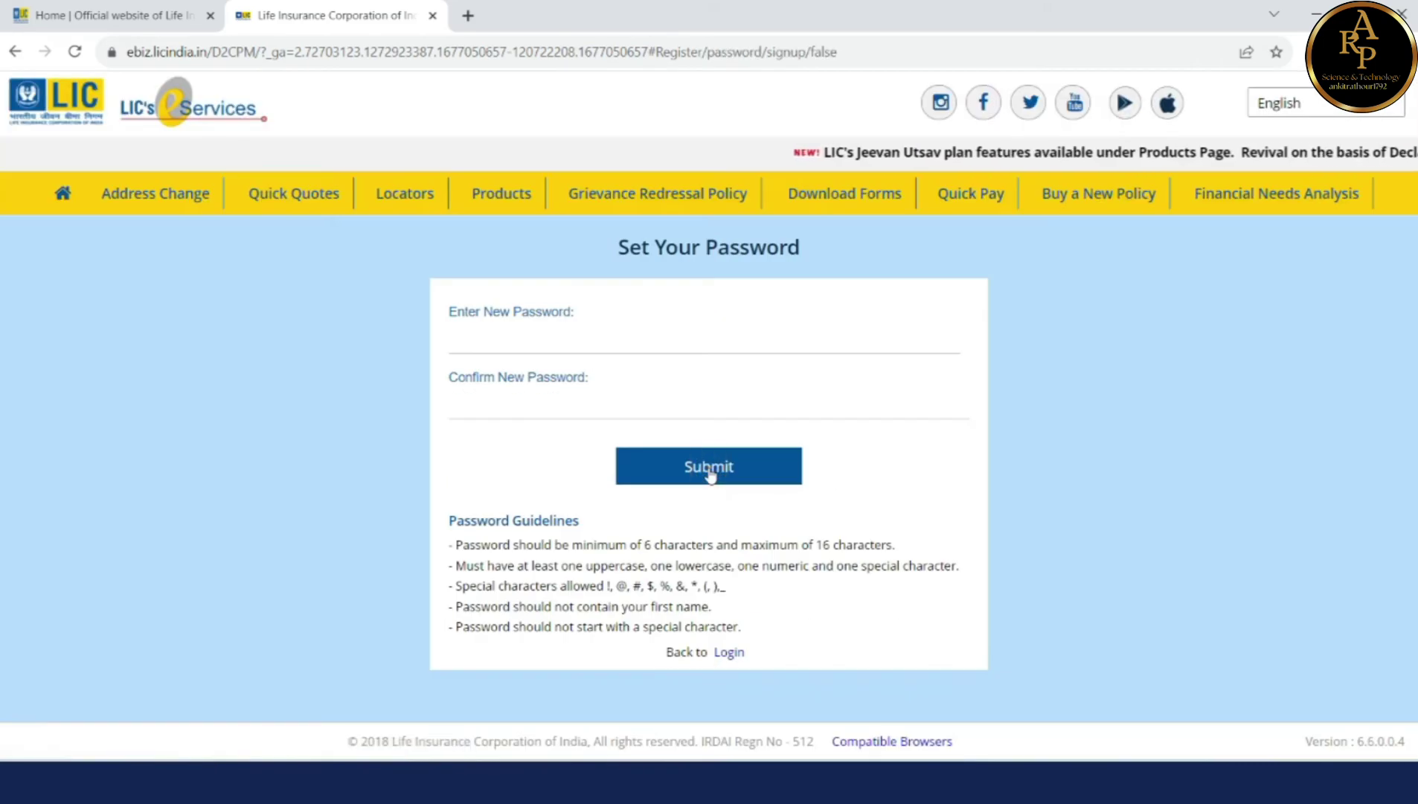
left_click(596, 331)
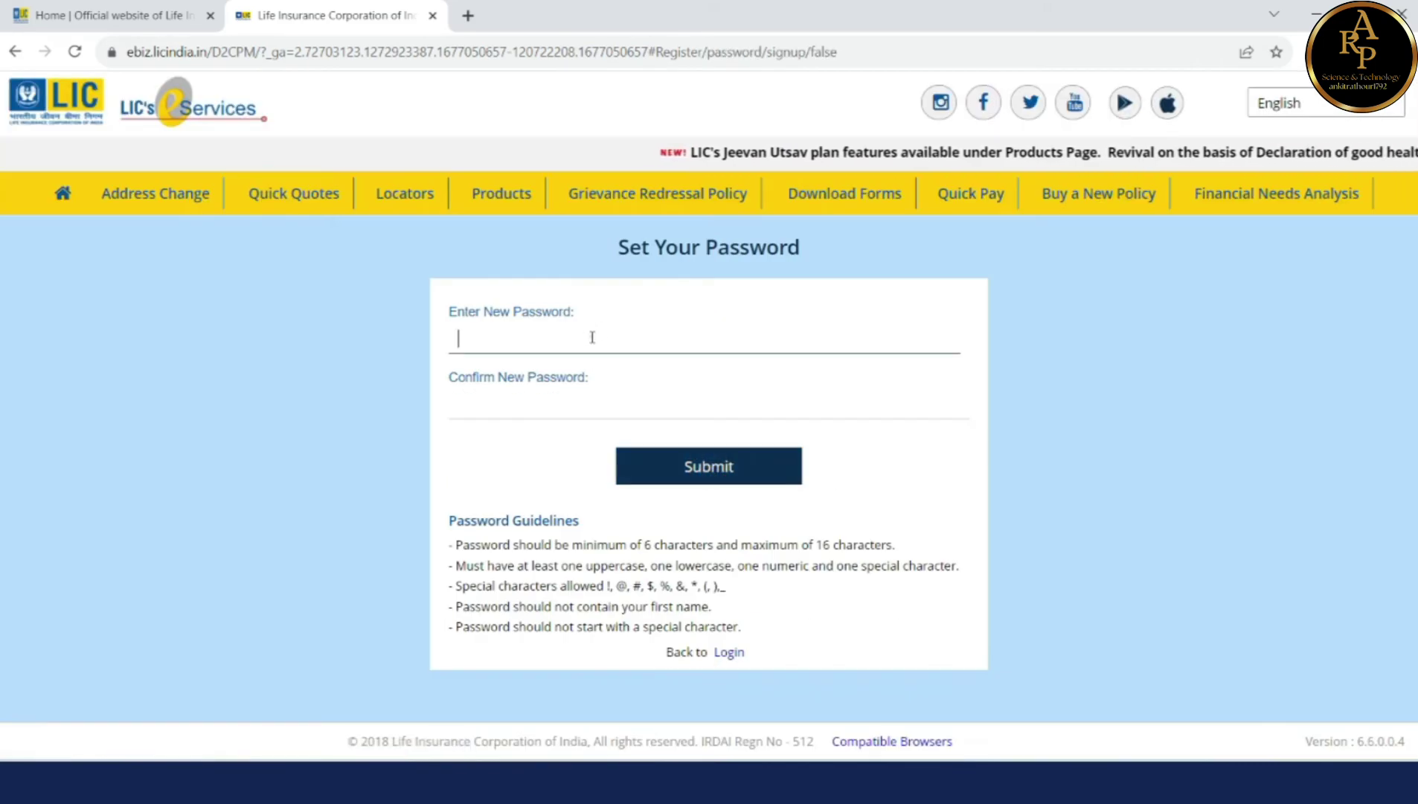
type("•••••")
key("BackSpace")
key("BackSpace")
key("BackSpace")
key("BackSpace")
key("BackSpace")
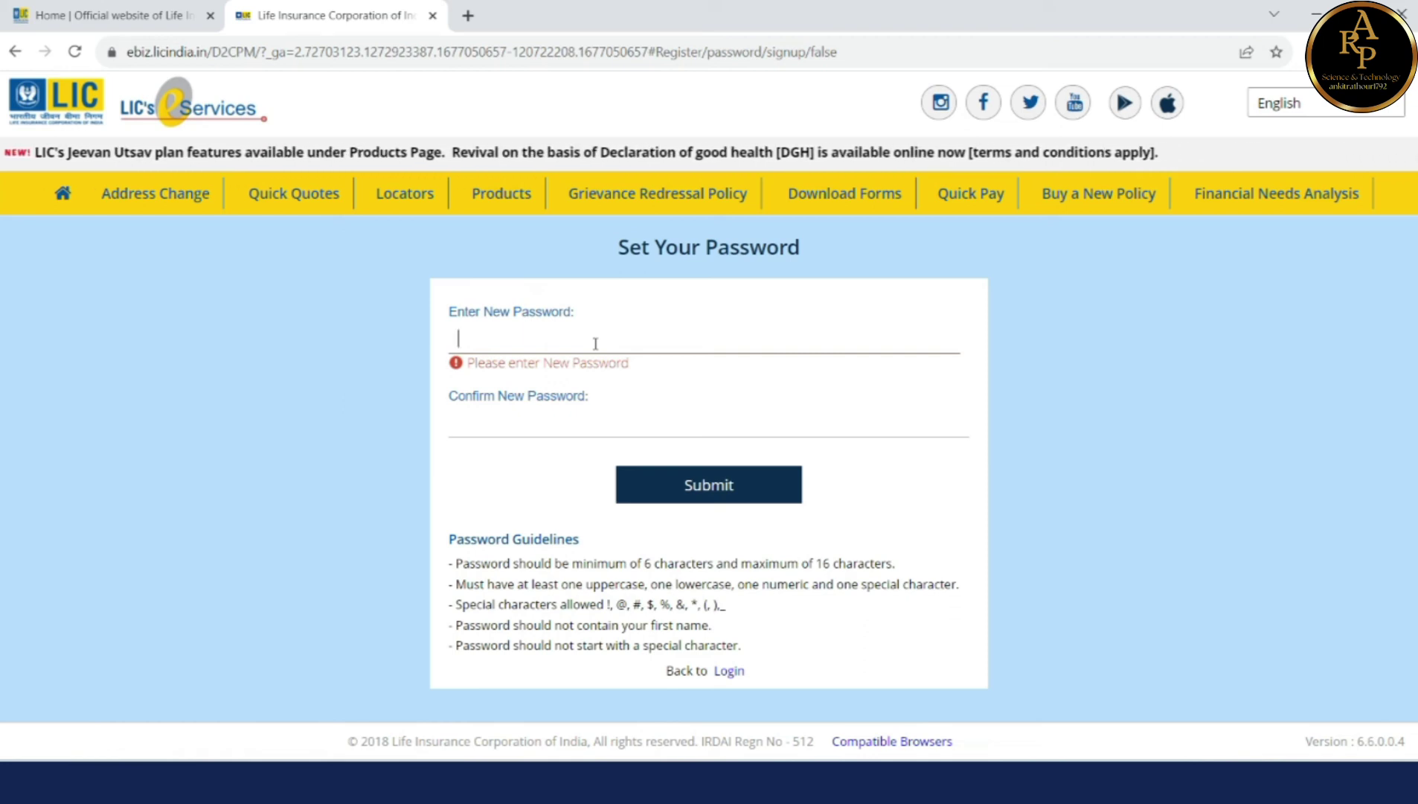
type("•••")
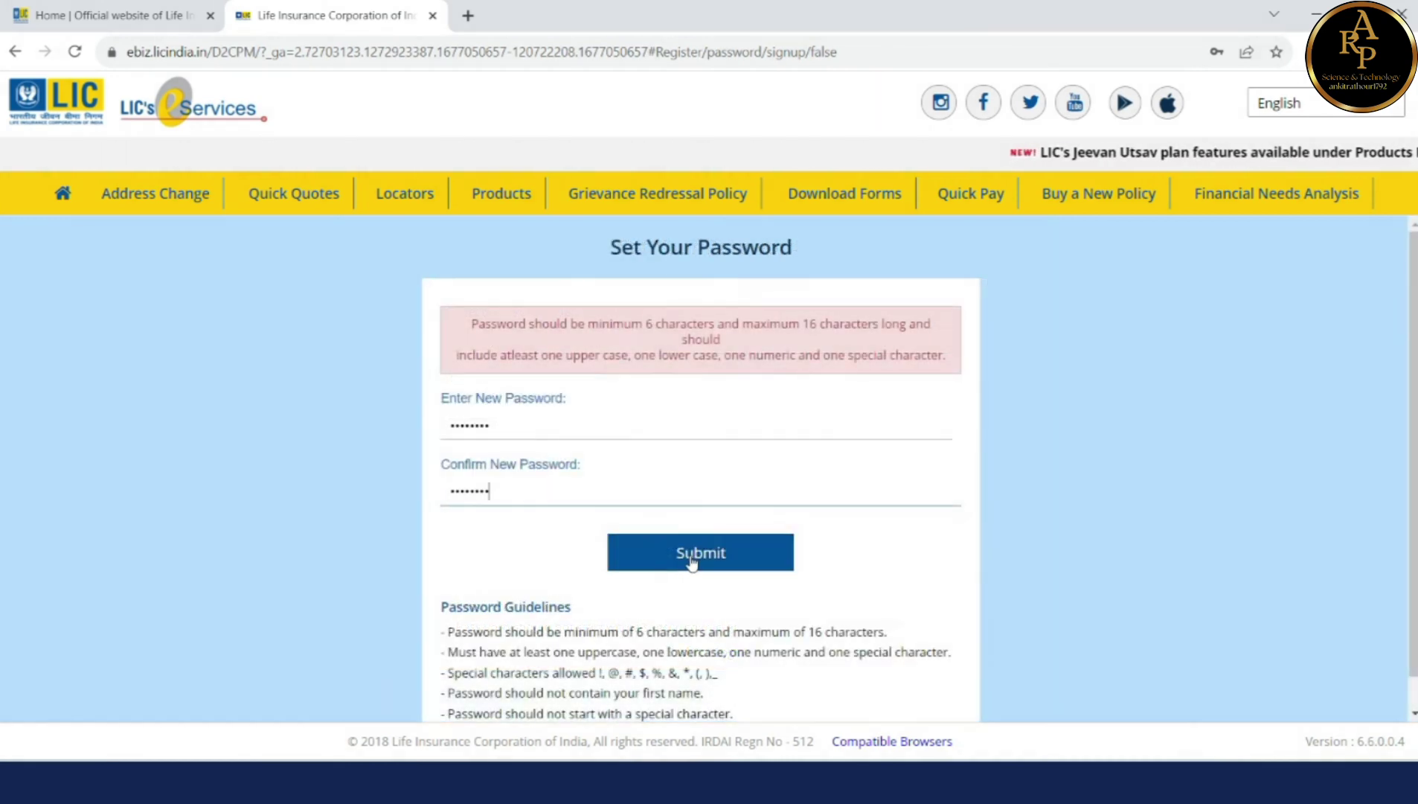
left_click(691, 559)
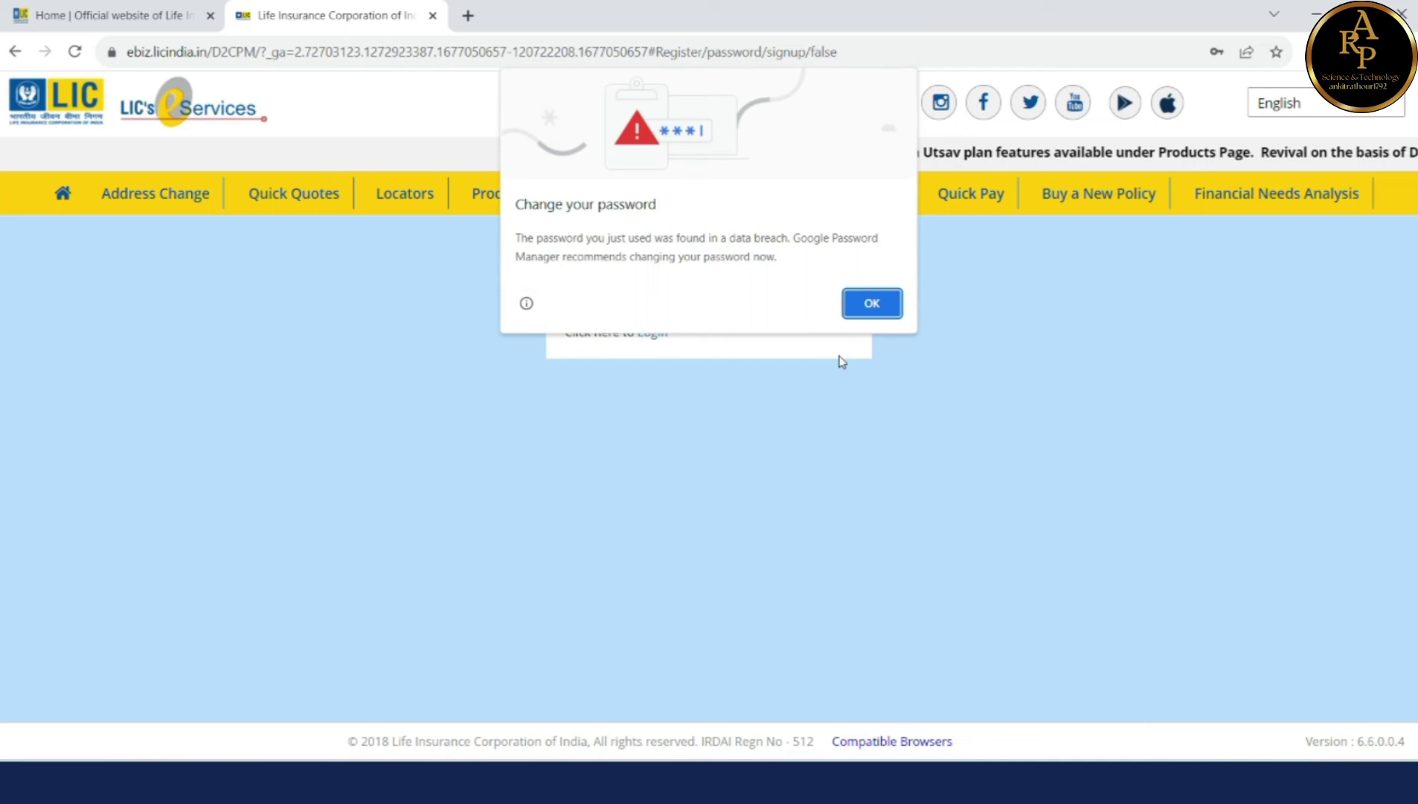
left_click(874, 301)
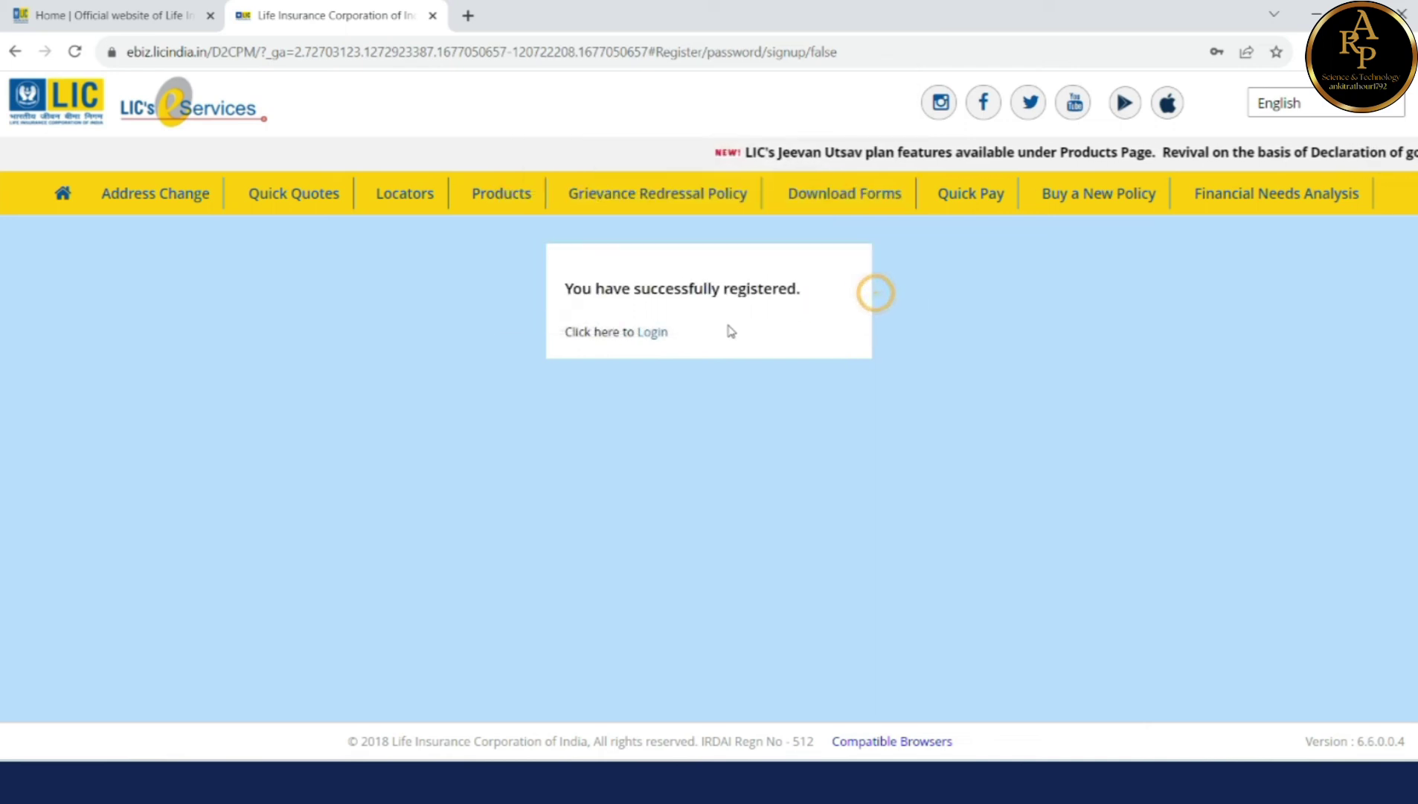
left_click(662, 335)
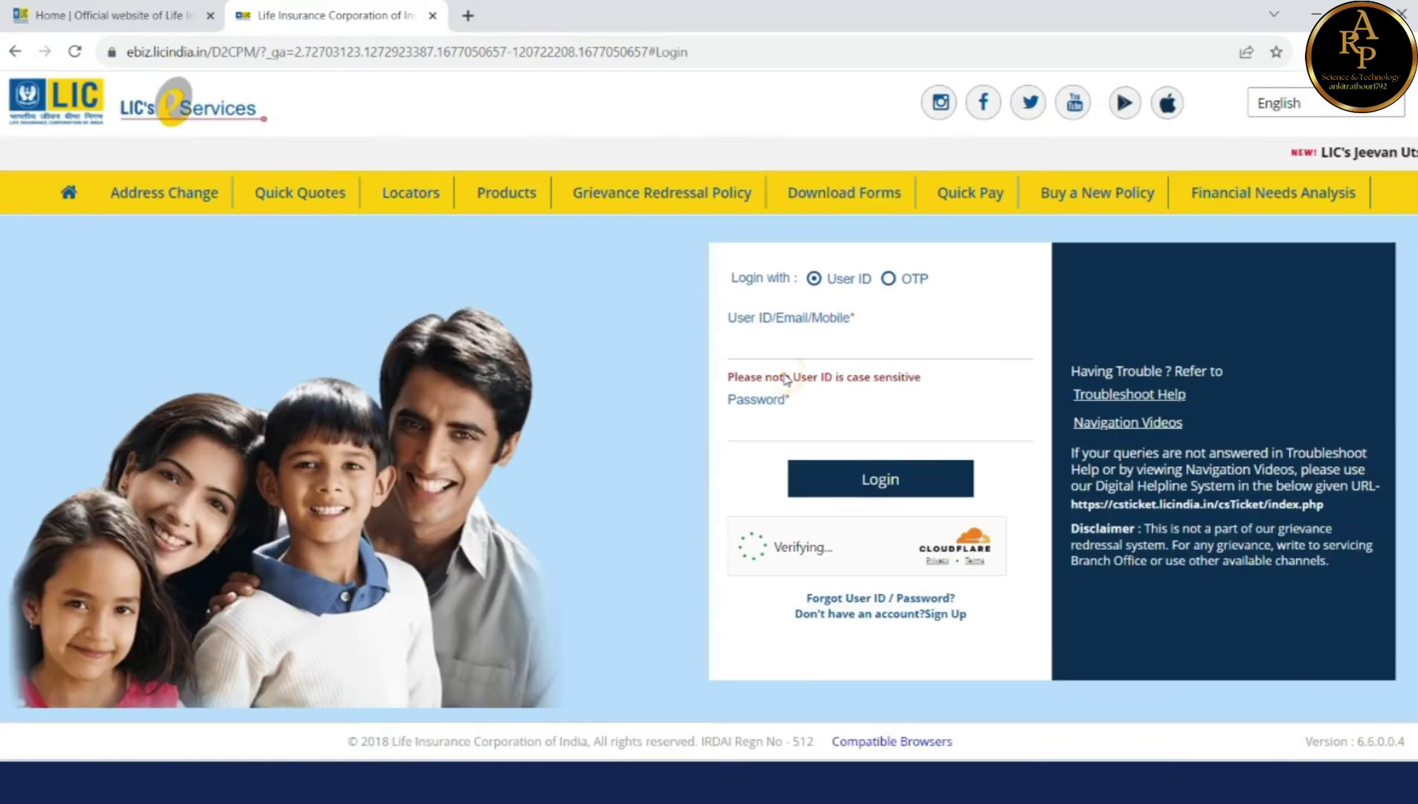
Step: Attempt to log in with a user ID and the account password
left_click(776, 350)
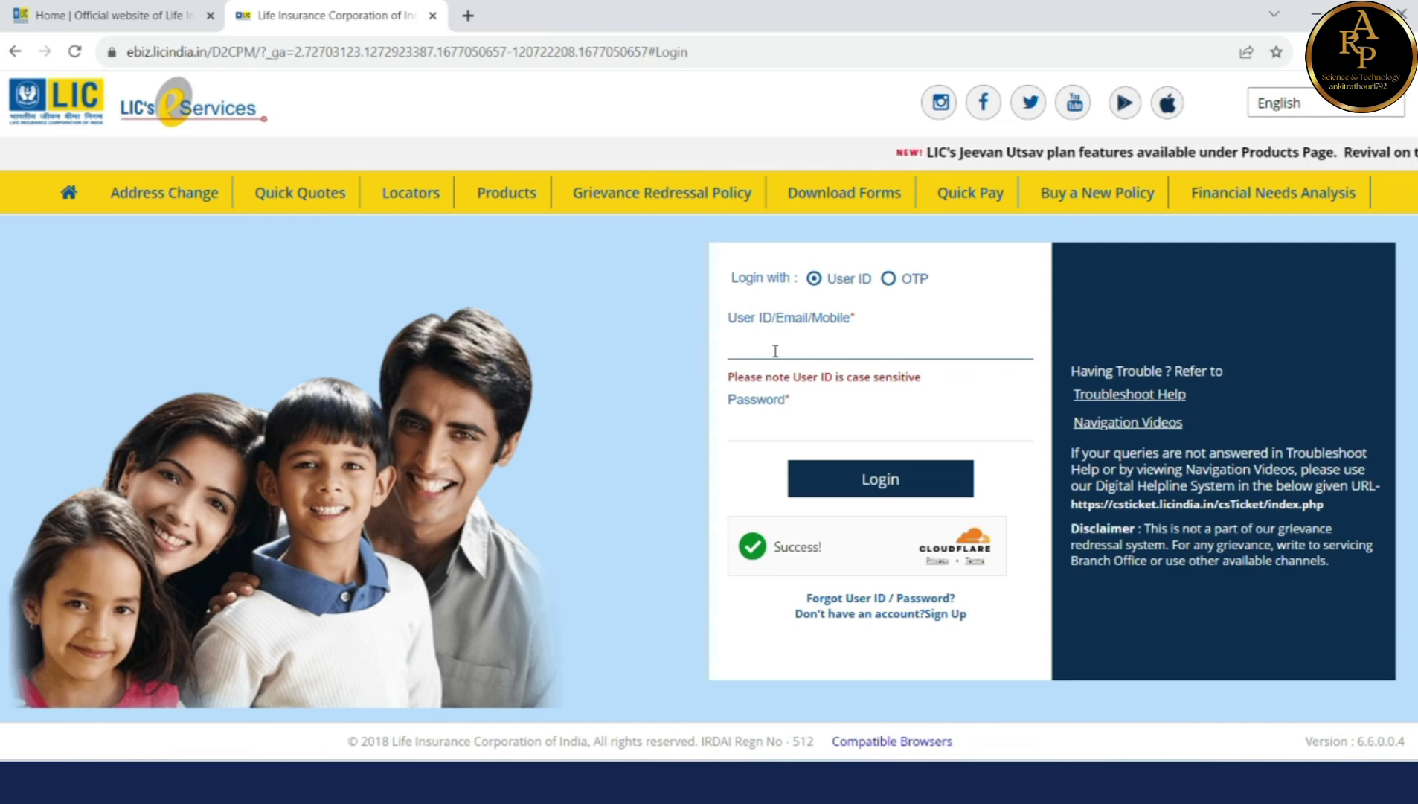
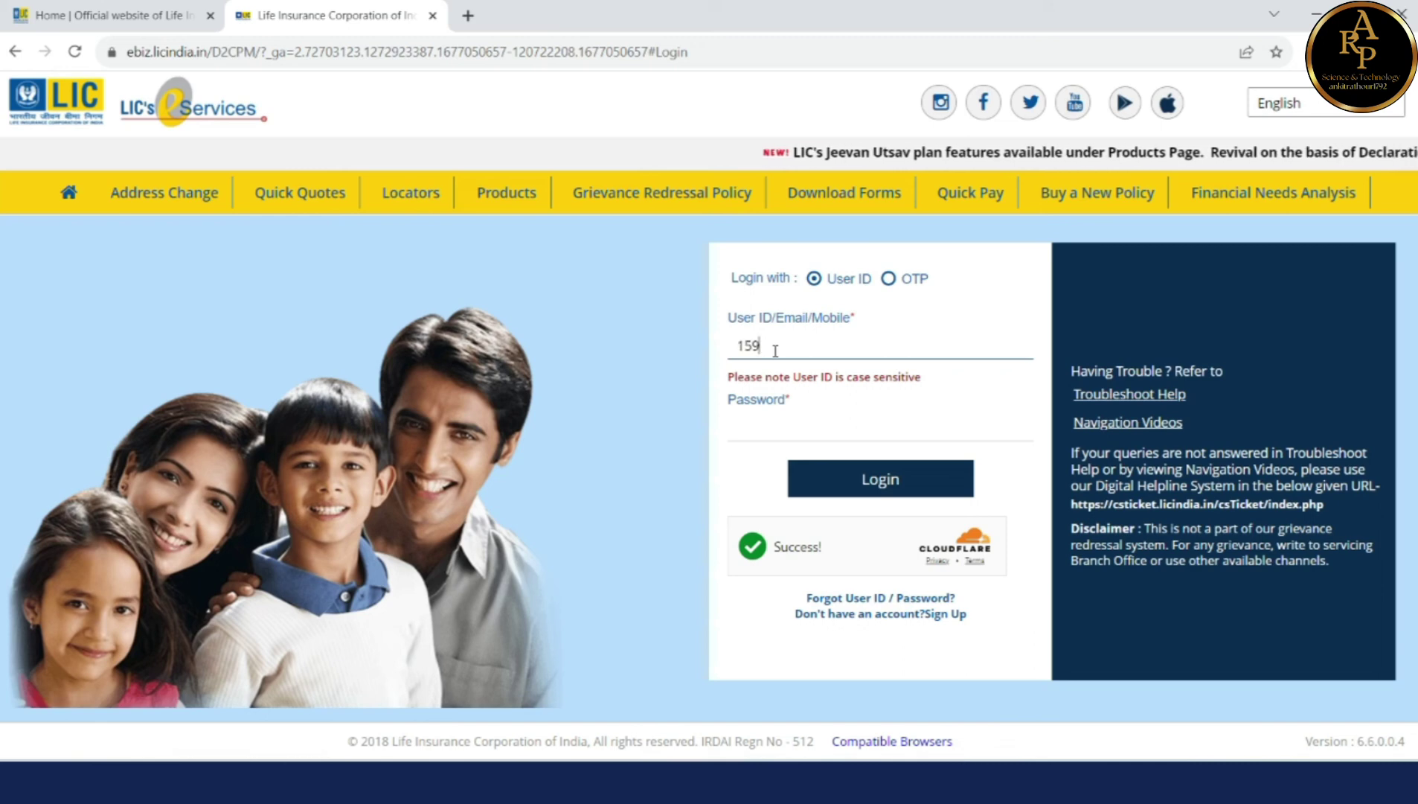
key("Tab")
type("••••••••")
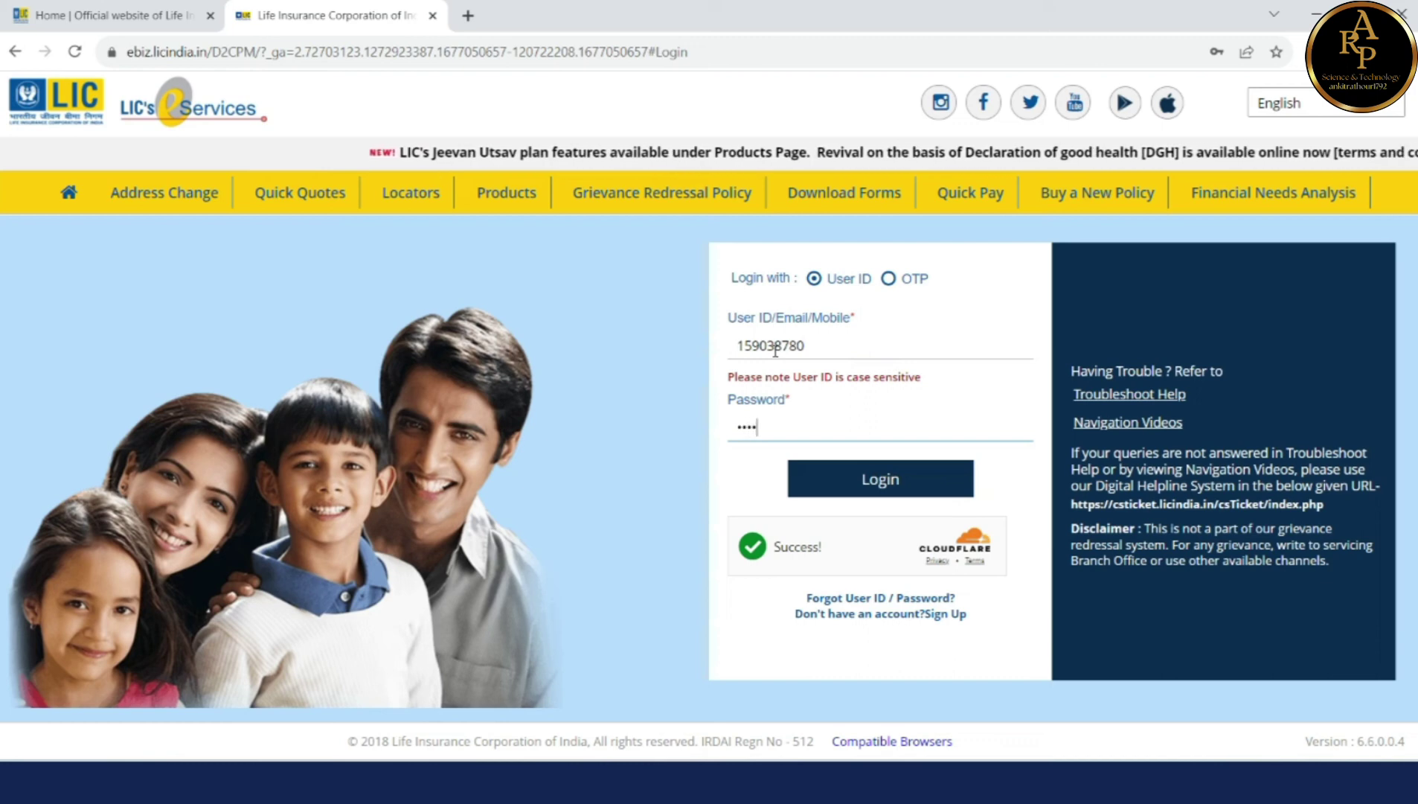
left_click(871, 482)
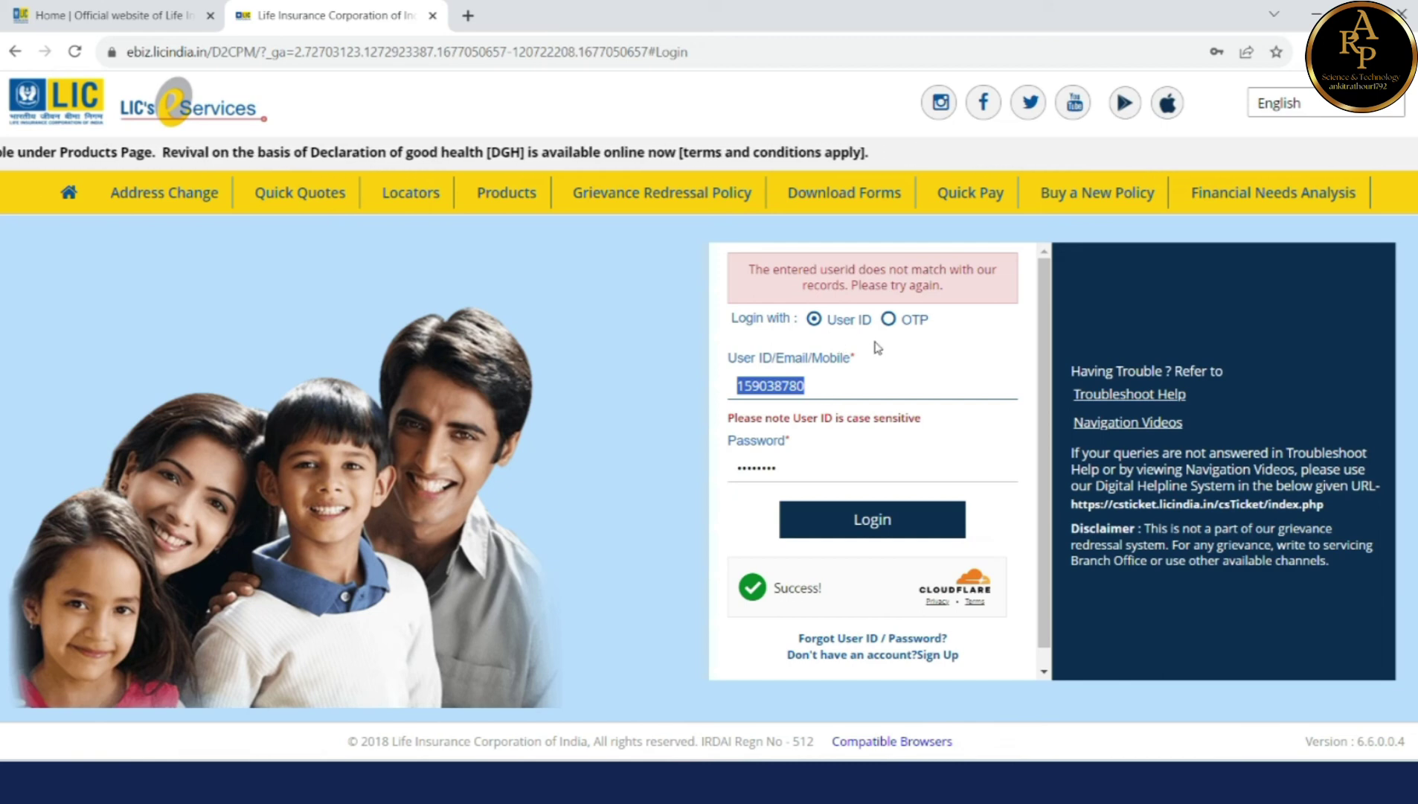
Step: Replace the rejected user ID with the registered mobile number, log in, and dismiss both prompts
left_click(847, 377)
key("BackSpace")
key("BackSpace")
key("BackSpace")
key("BackSpace")
key("BackSpace")
key("BackSpace")
key("BackSpace")
key("BackSpace")
key("BackSpace")
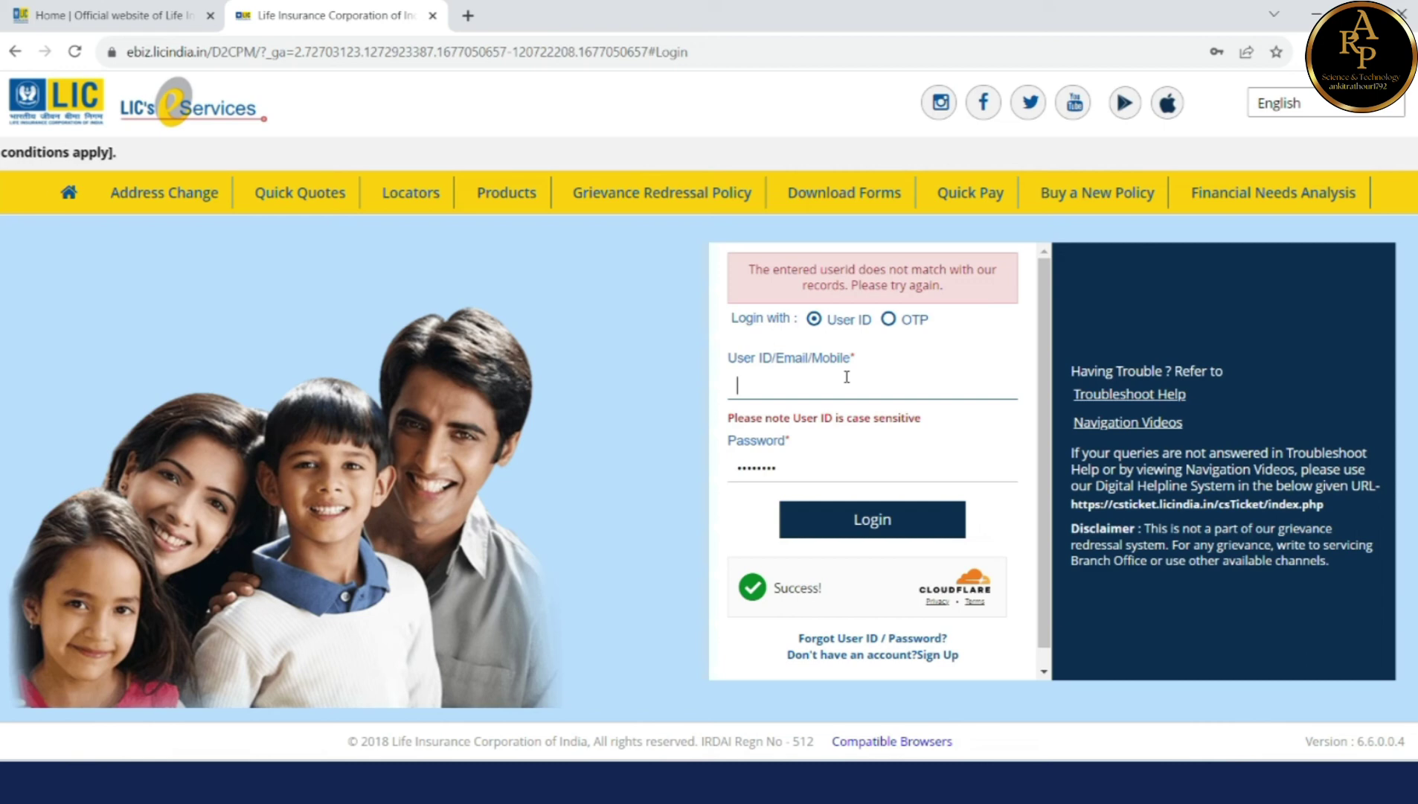
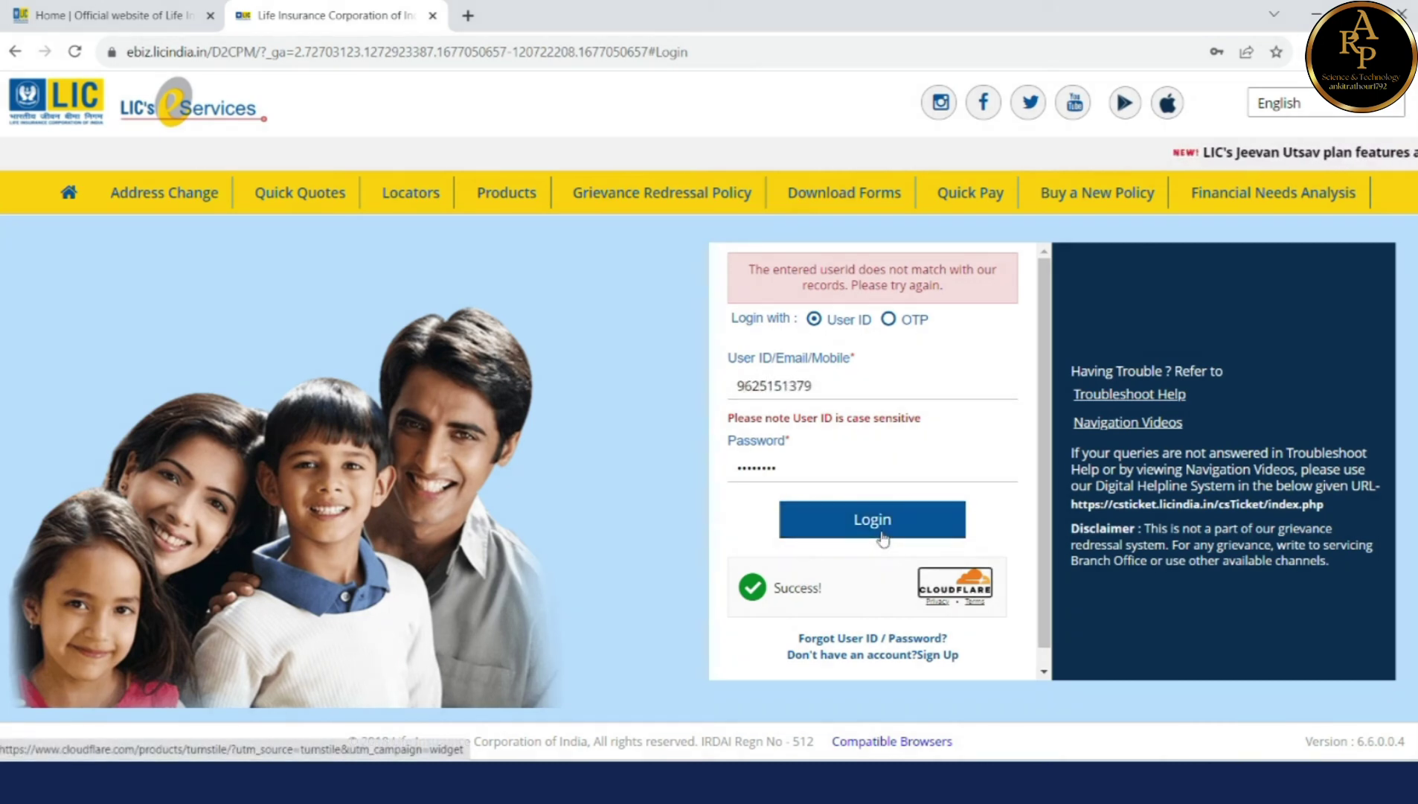
left_click(884, 536)
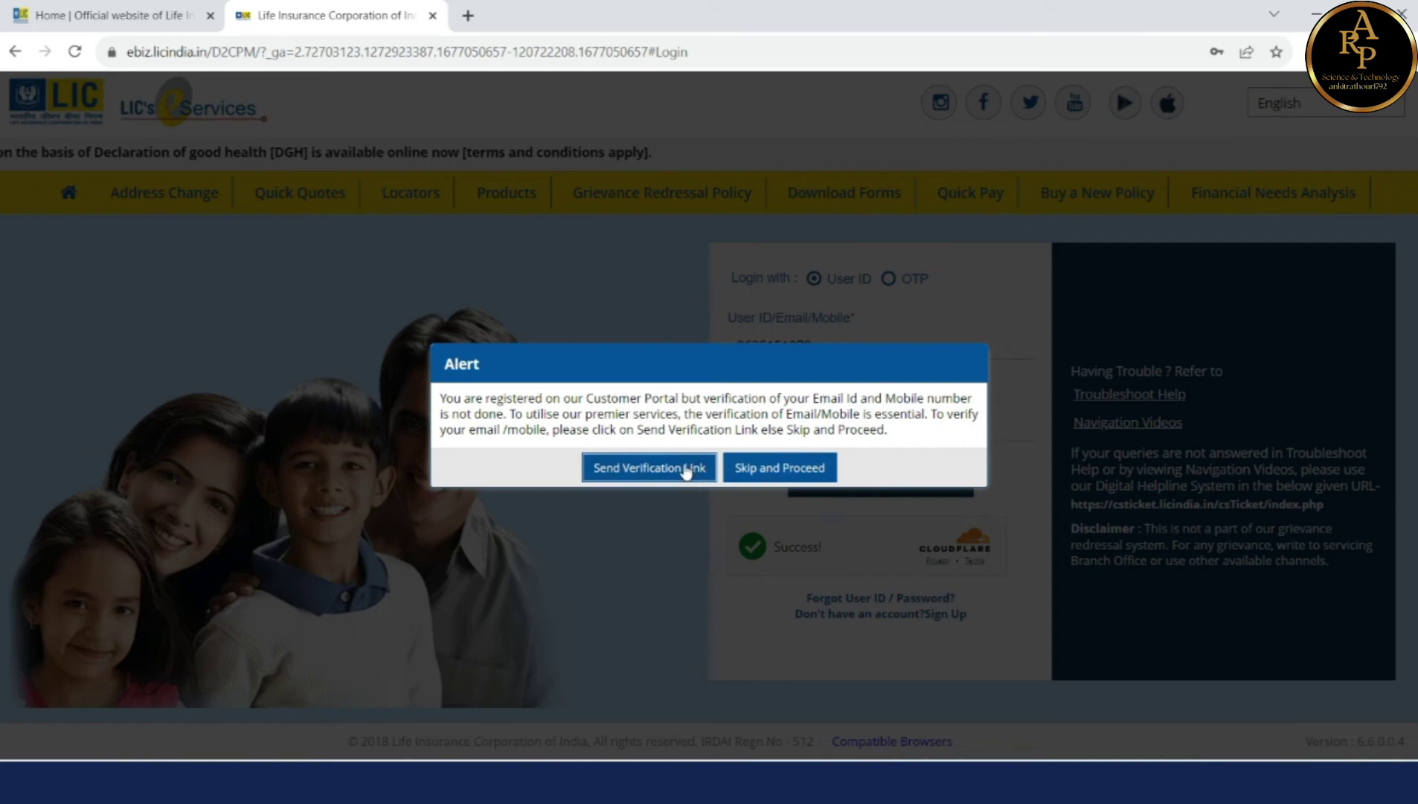
left_click(778, 473)
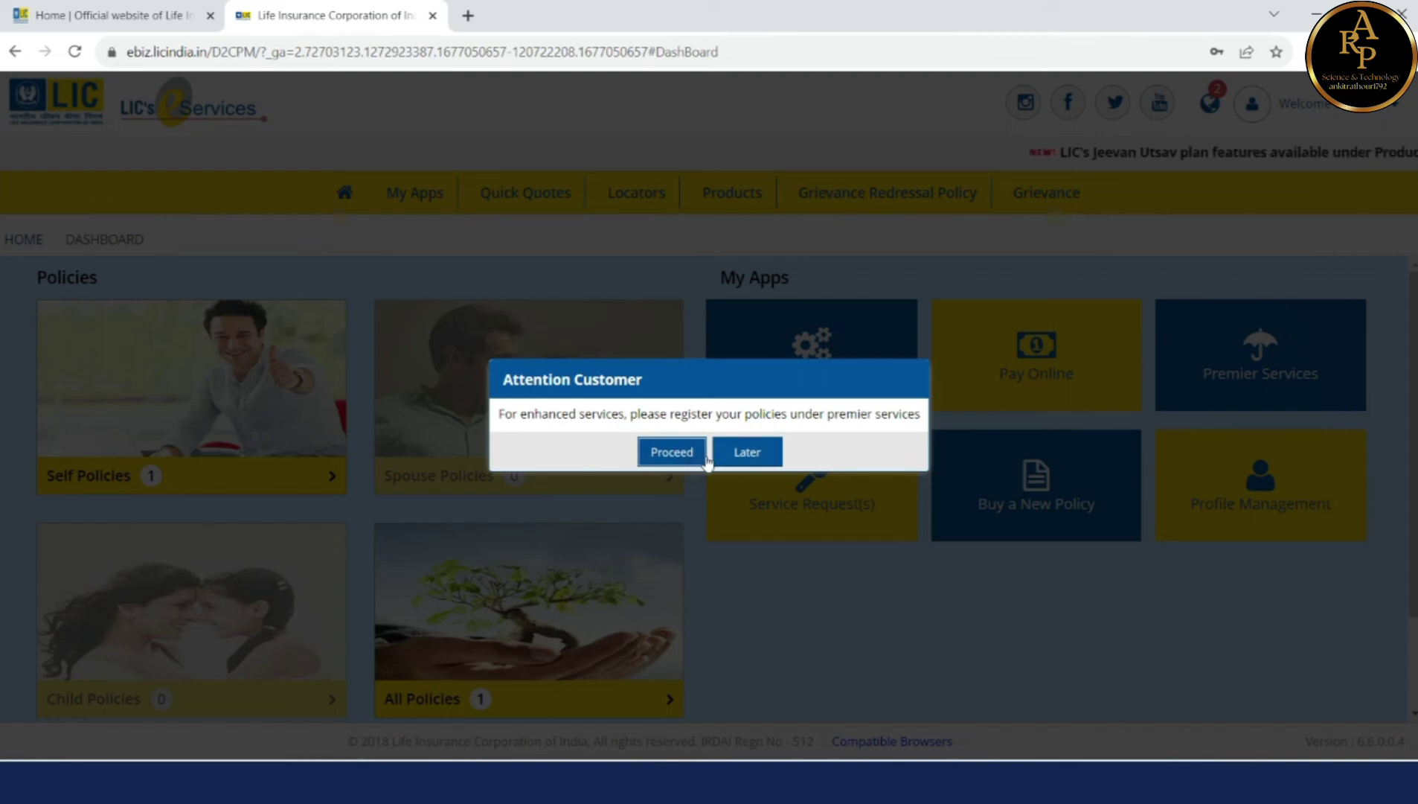
left_click(673, 453)
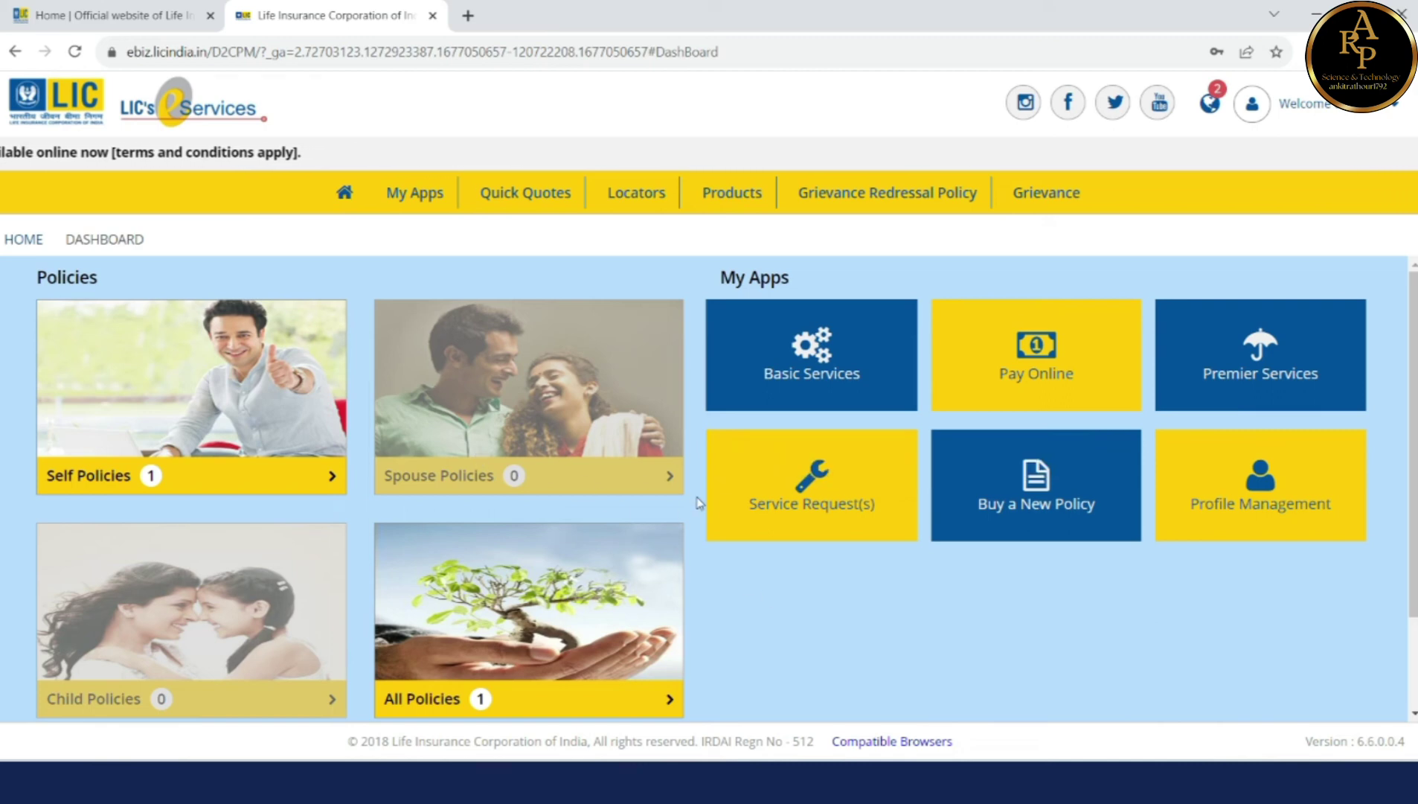
scroll(698, 502, "down", 2)
scroll(698, 503, "down", 3)
scroll(670, 498, "up", 4)
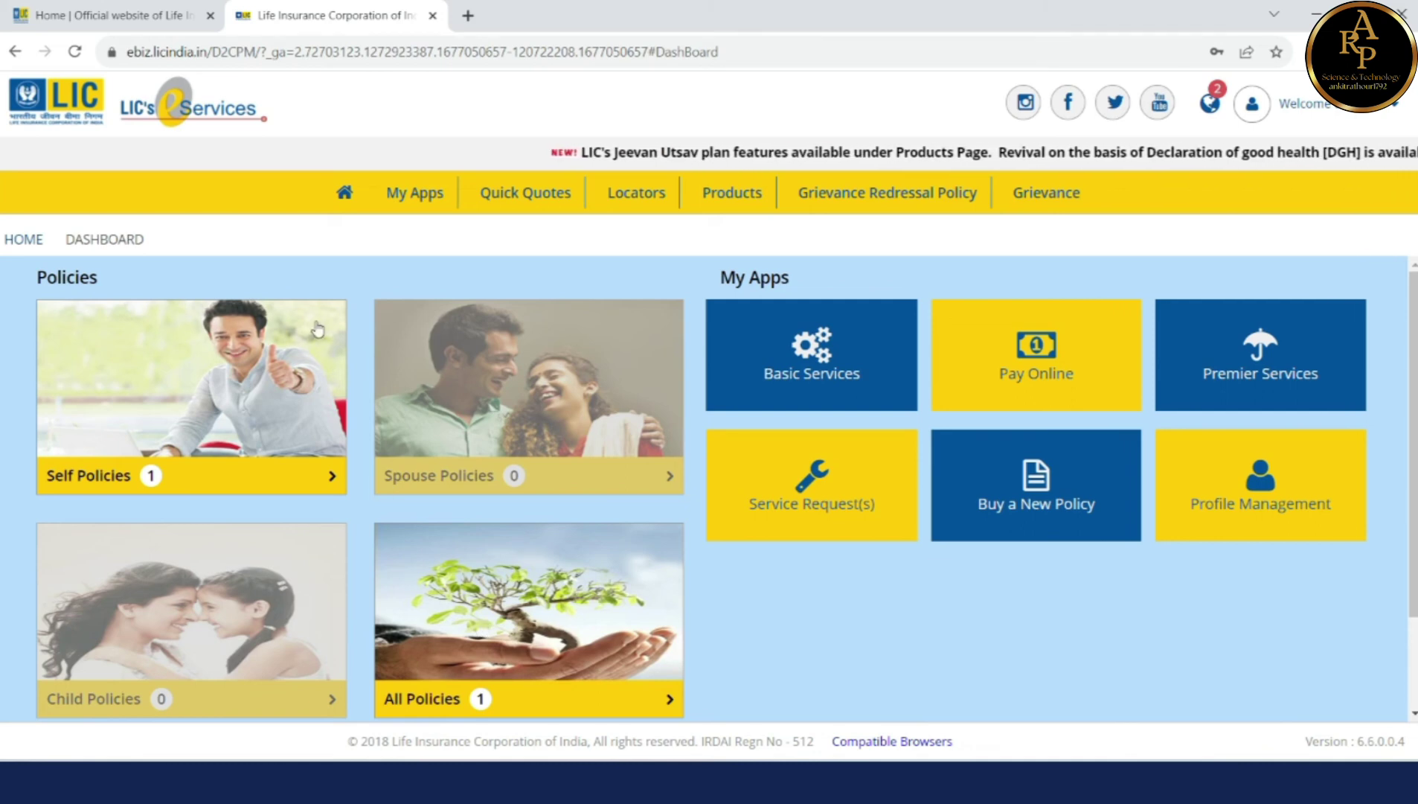
left_click(342, 195)
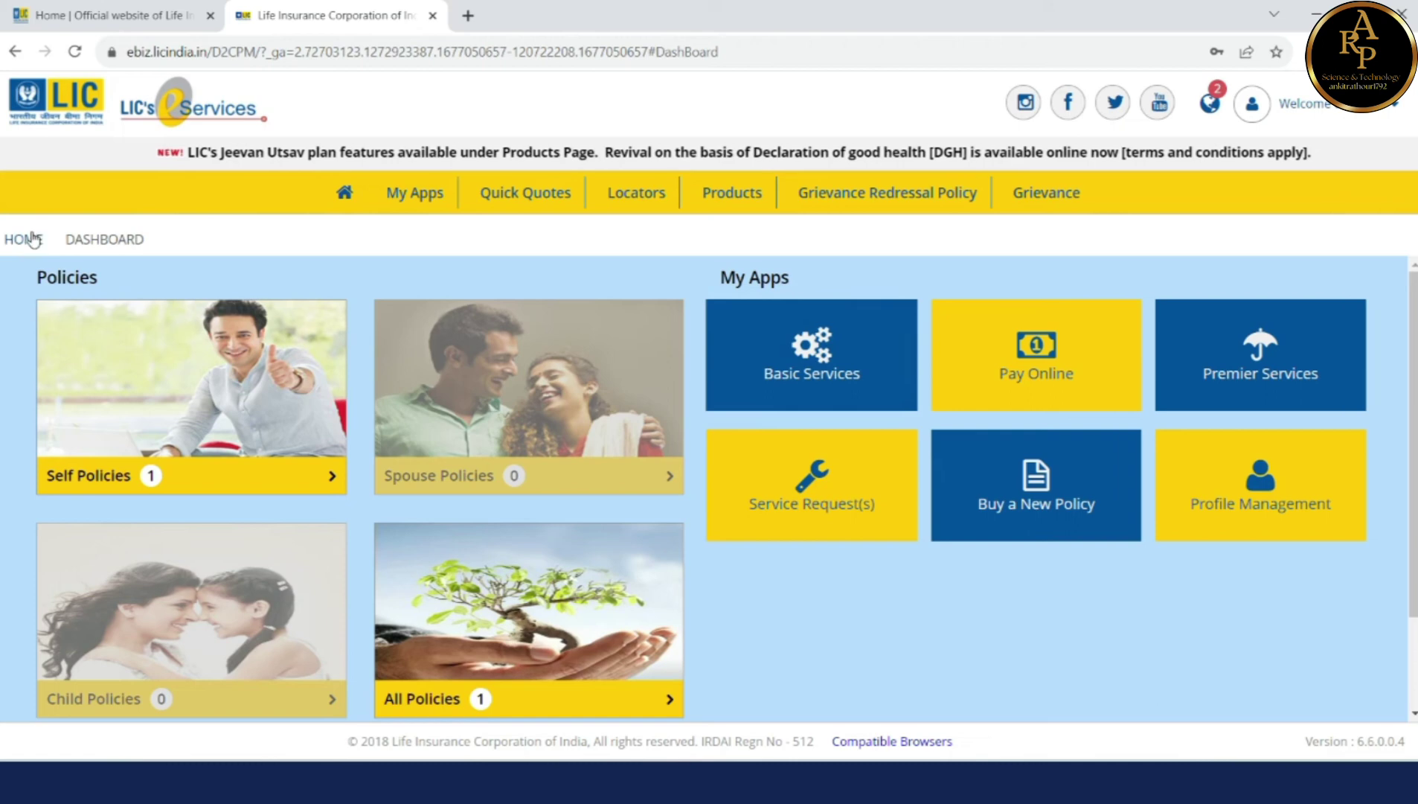
left_click(75, 240)
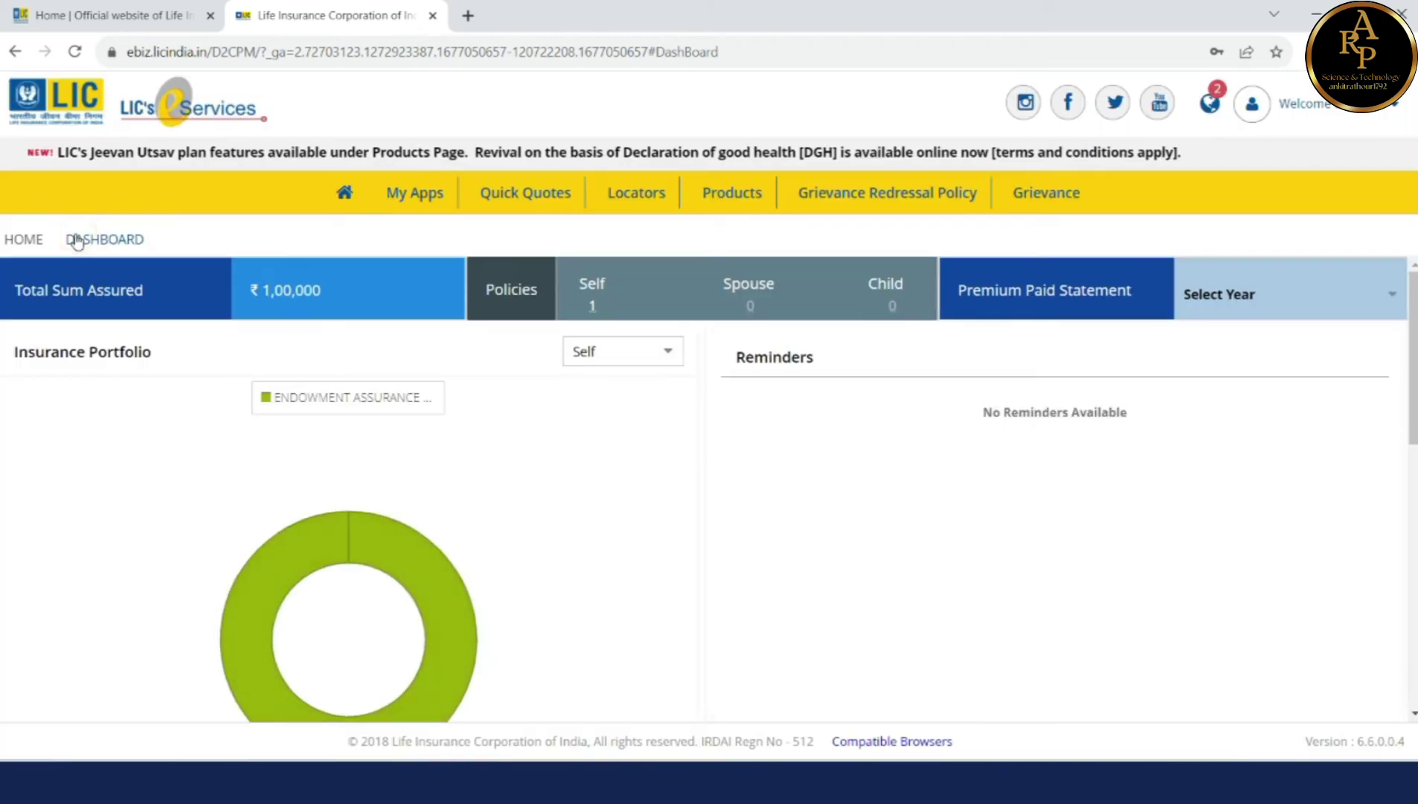
left_click(690, 523)
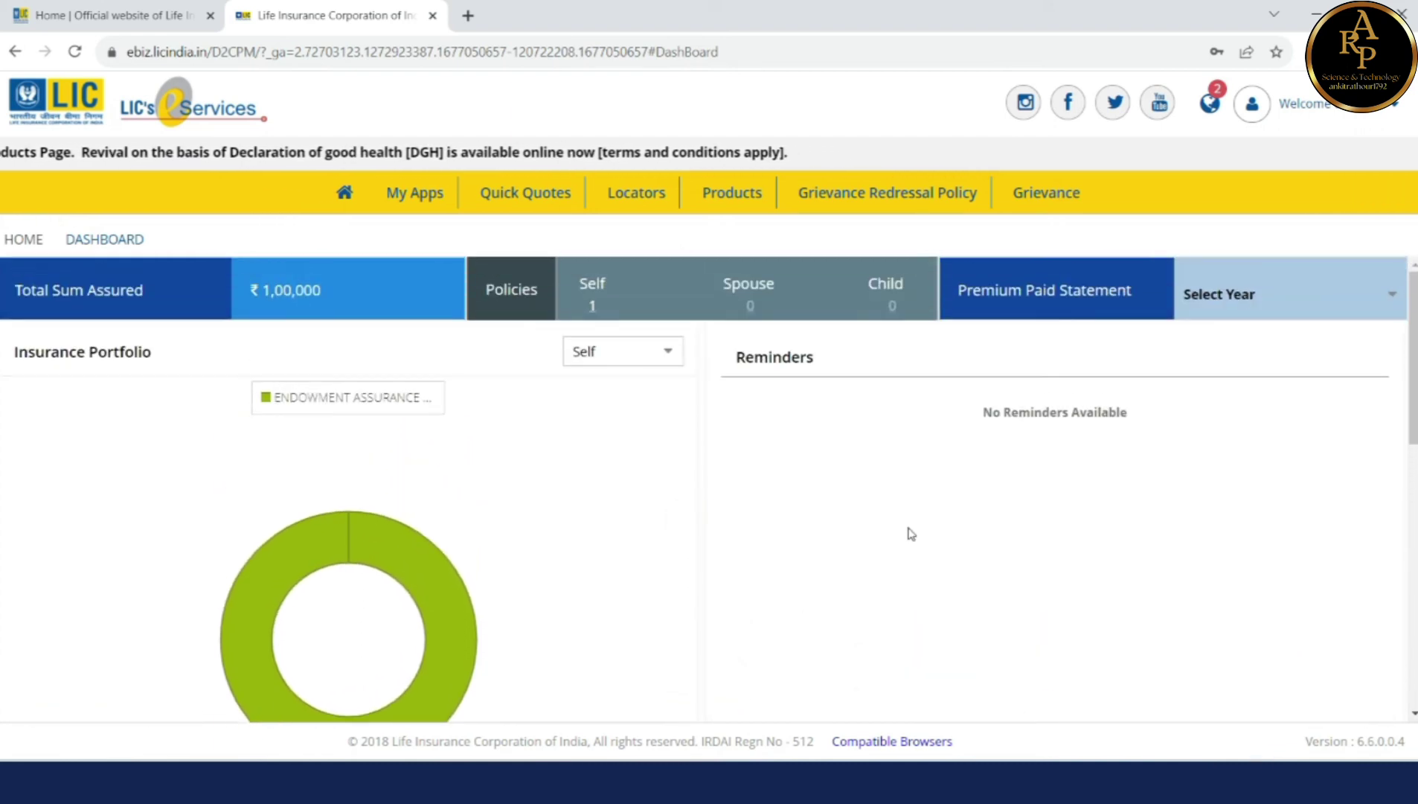
scroll(909, 533, "down", 3)
scroll(911, 533, "down", 6)
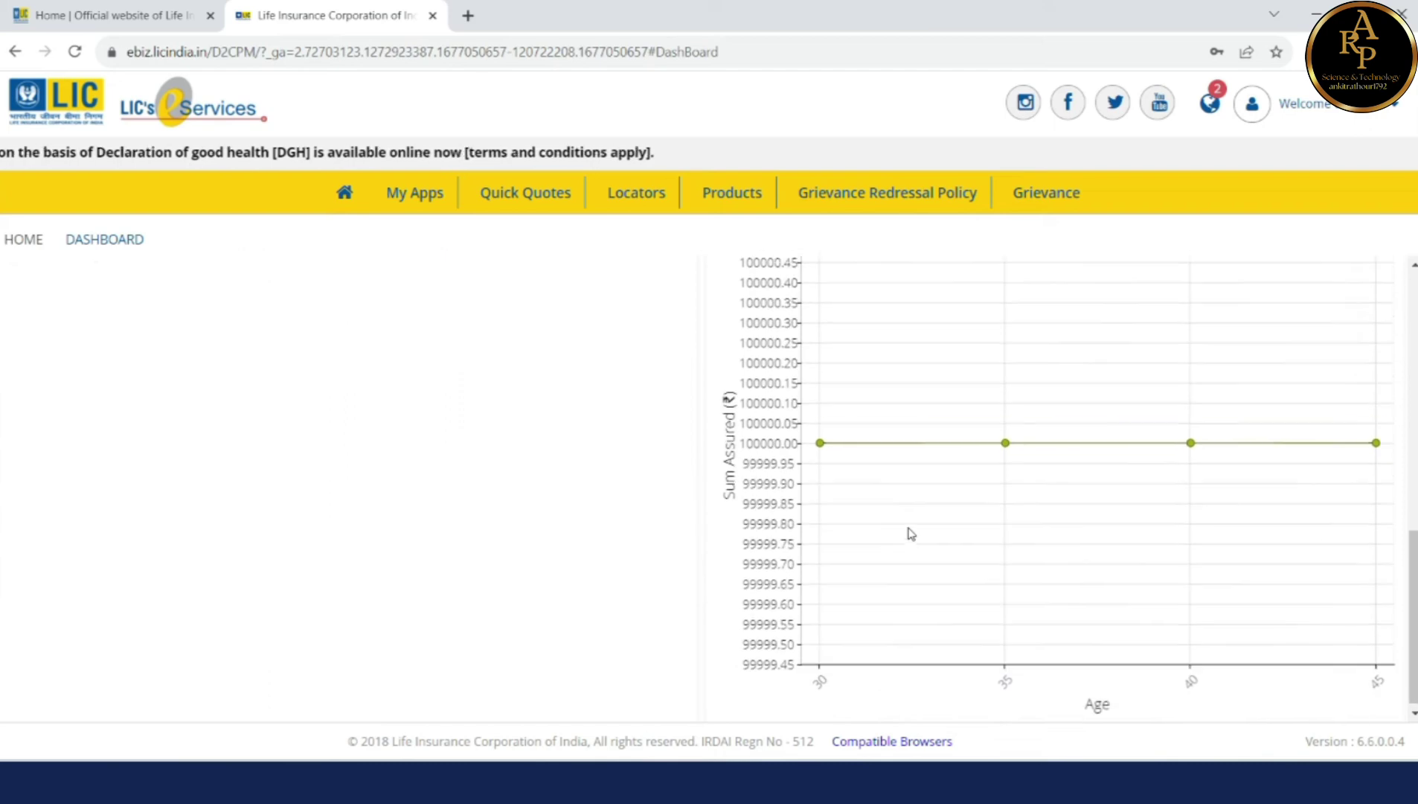
scroll(909, 533, "up", 9)
left_click(345, 195)
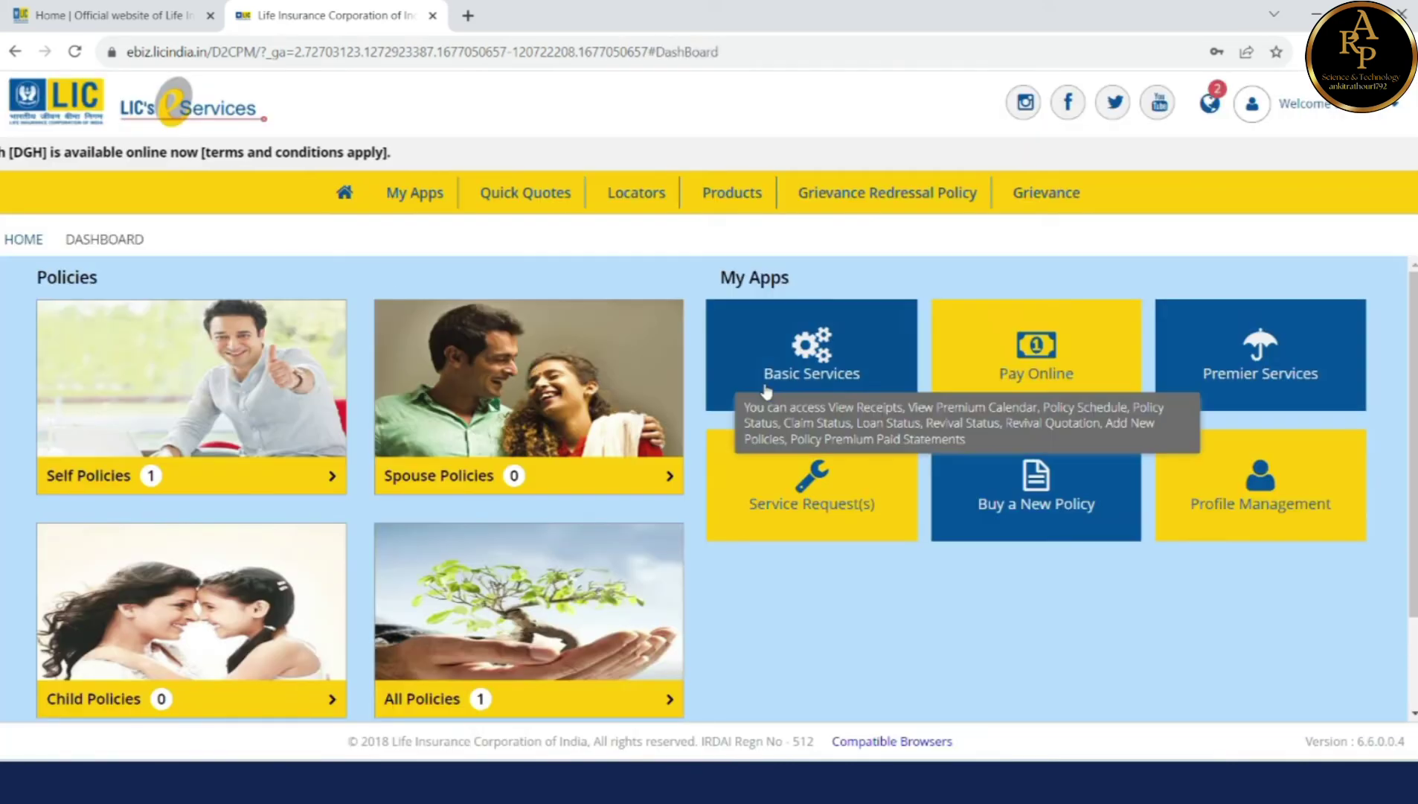
left_click(818, 375)
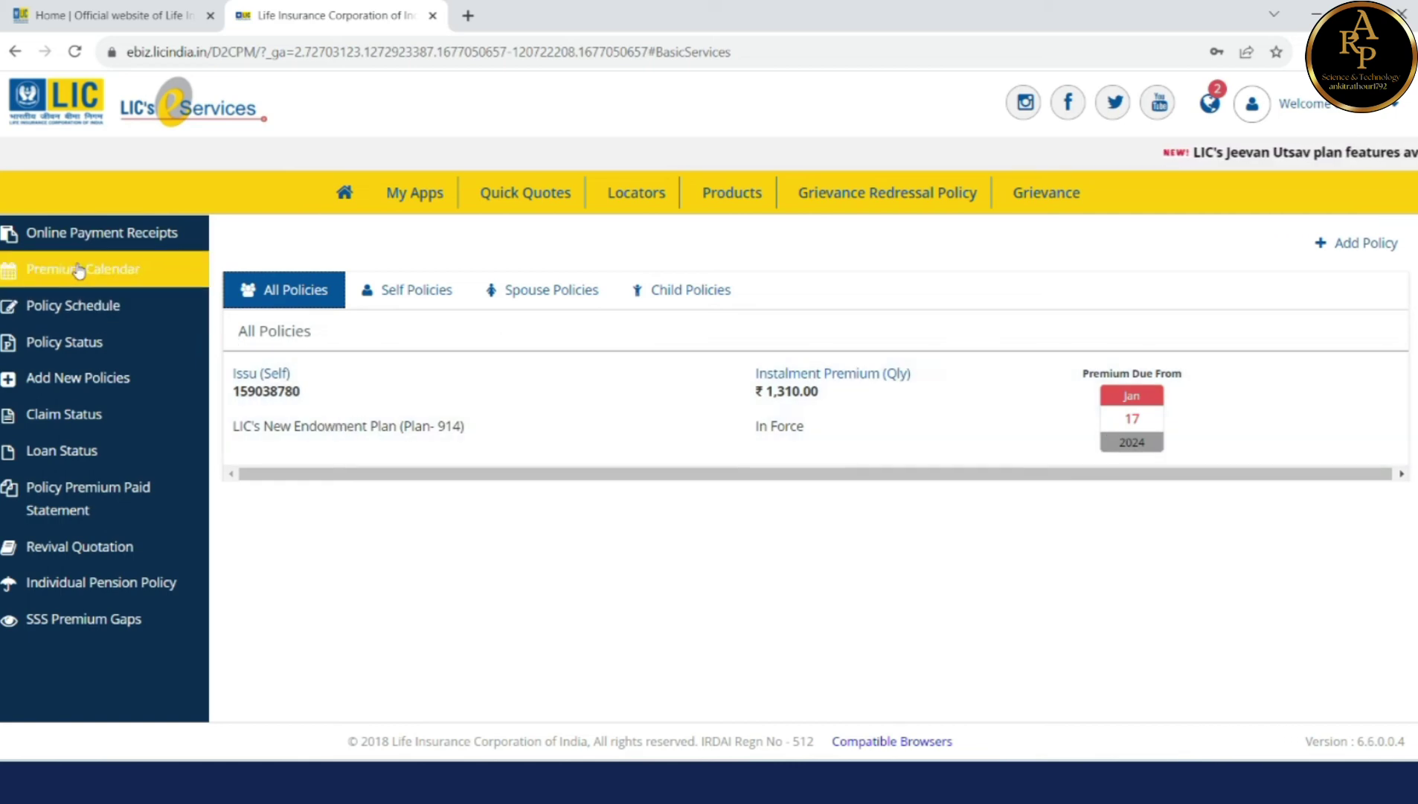
left_click(93, 351)
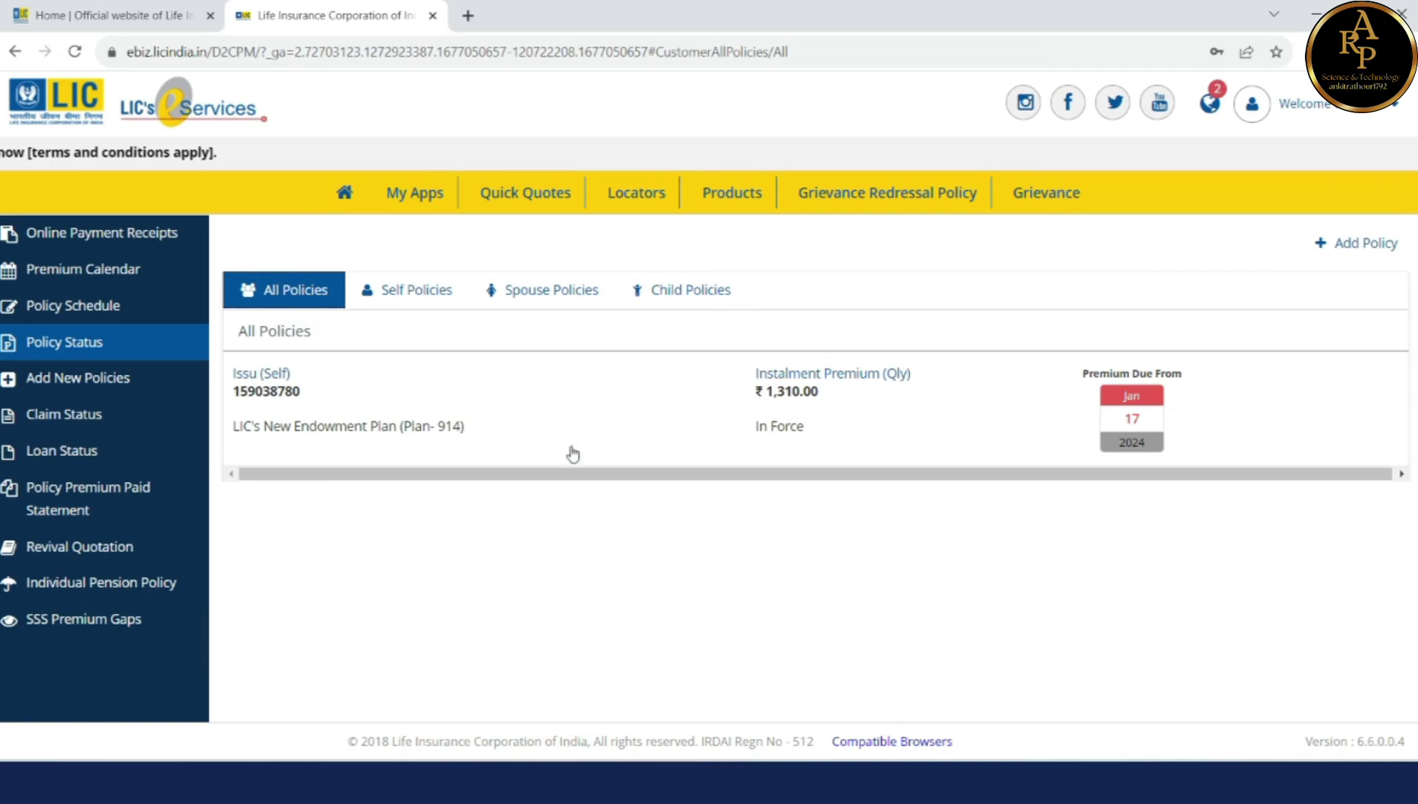
left_click(513, 381)
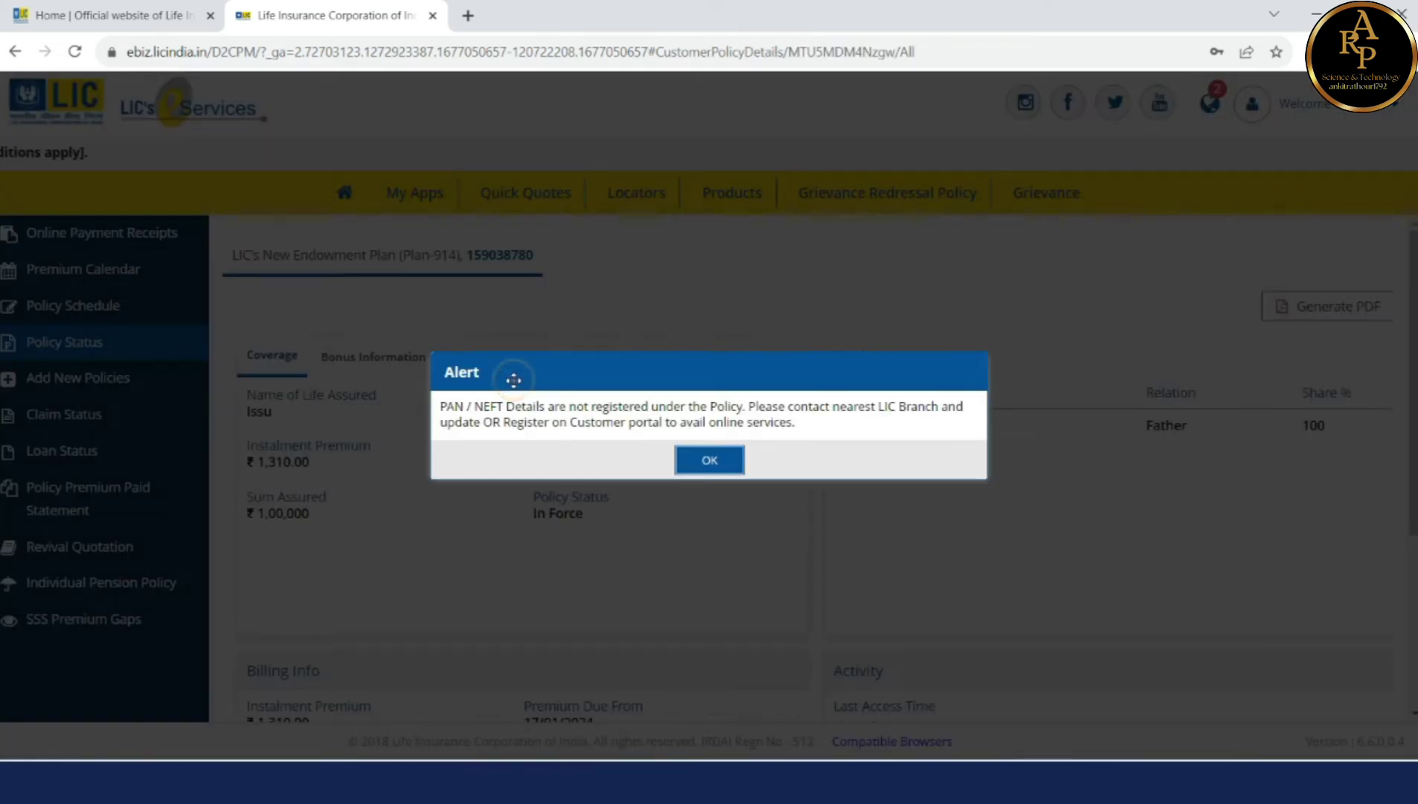
left_click(696, 460)
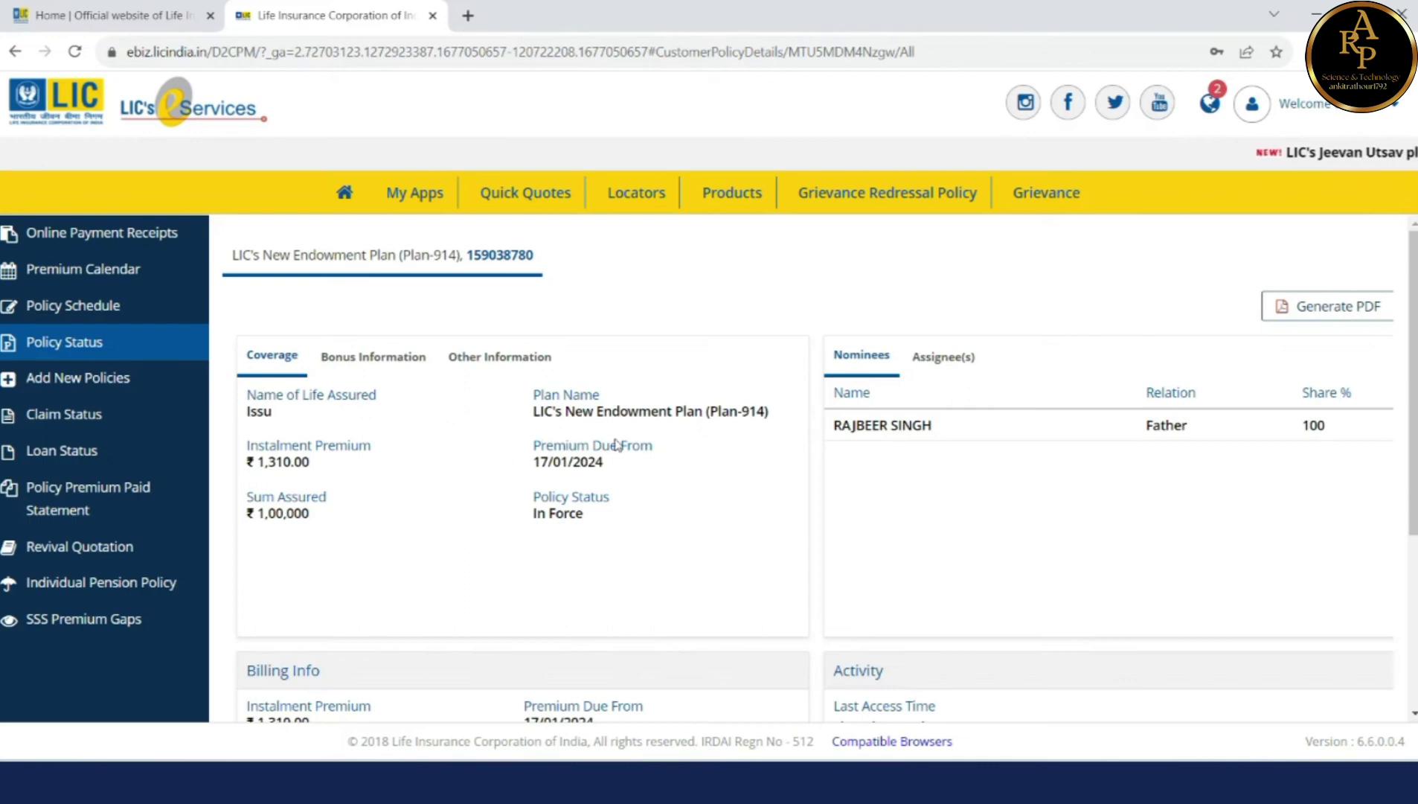
scroll(616, 445, "down", 4)
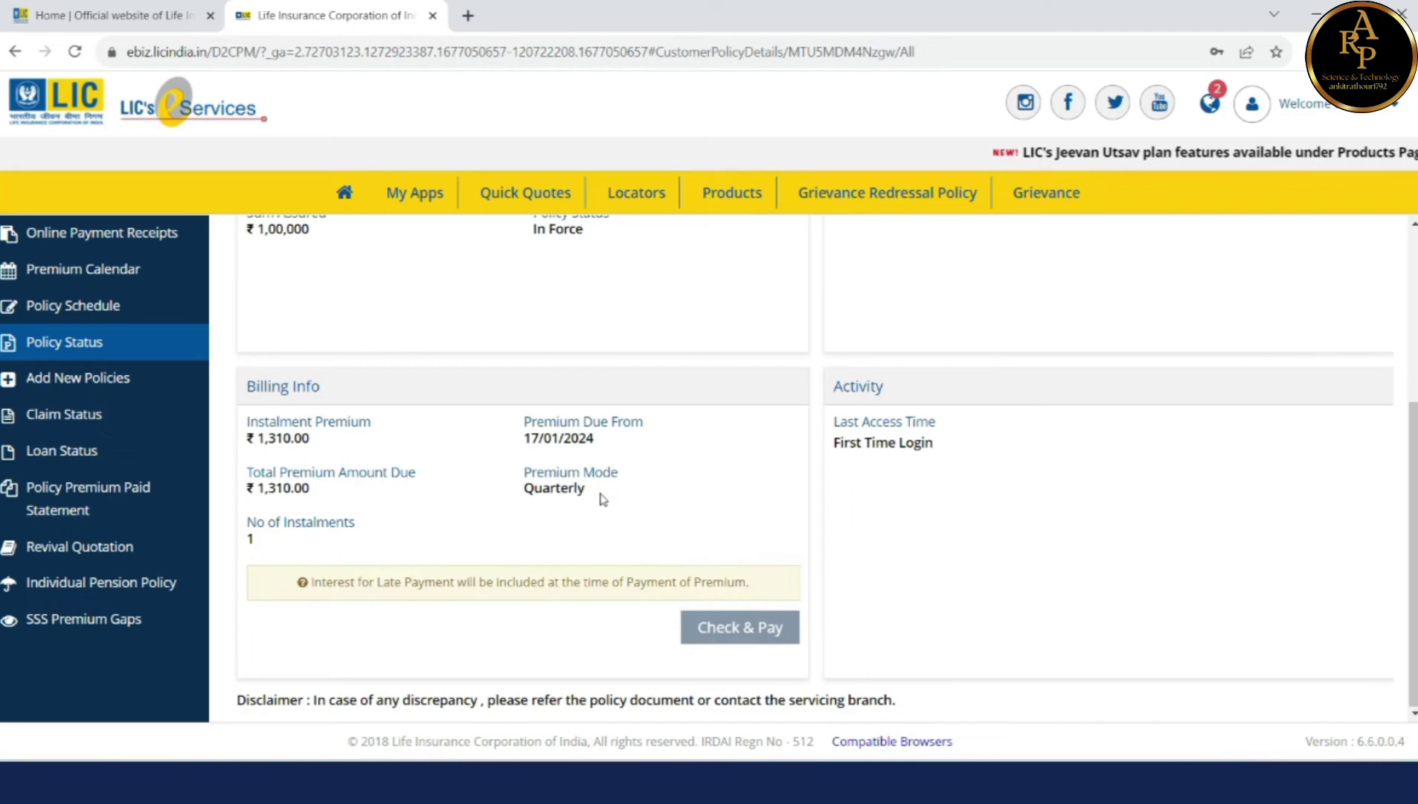
scroll(602, 499, "up", 4)
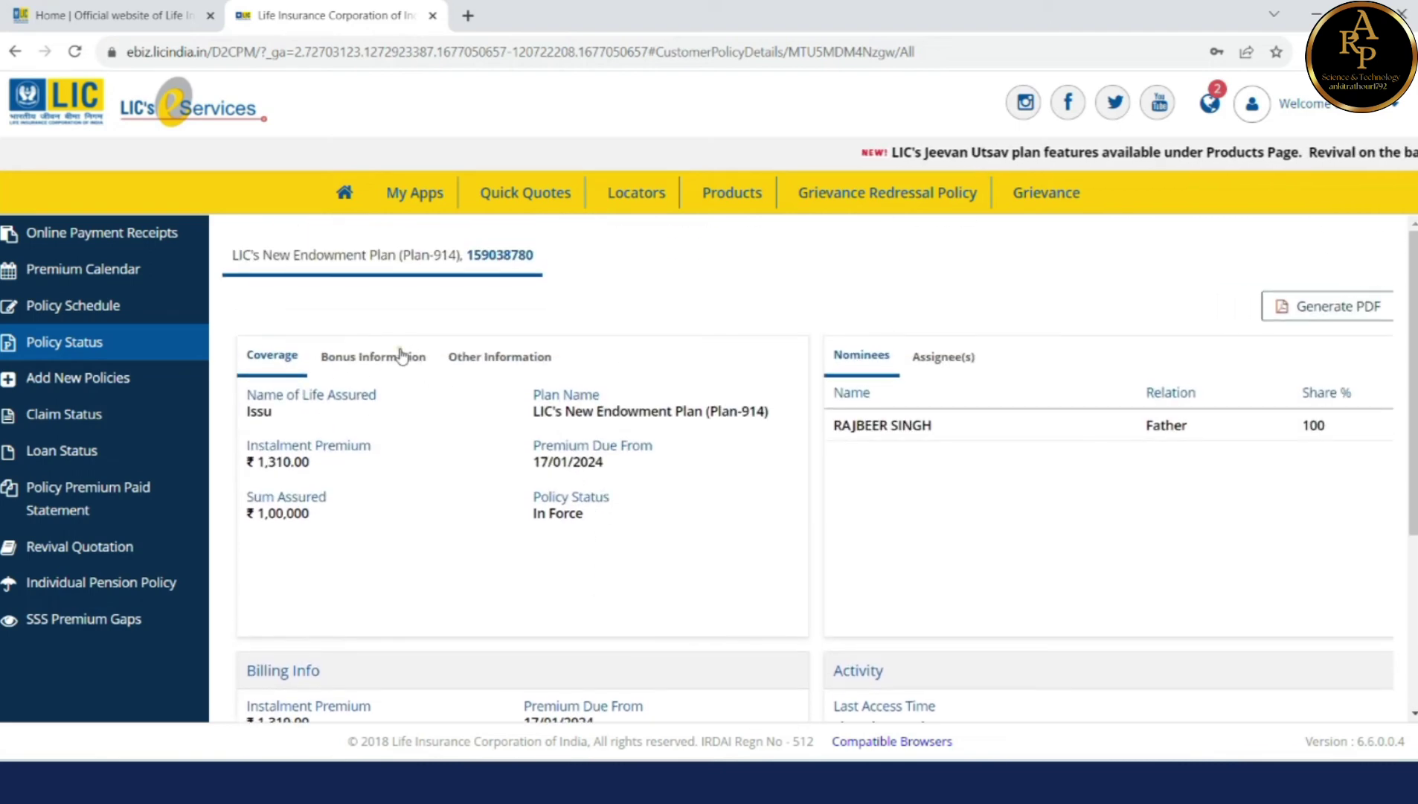
left_click(401, 356)
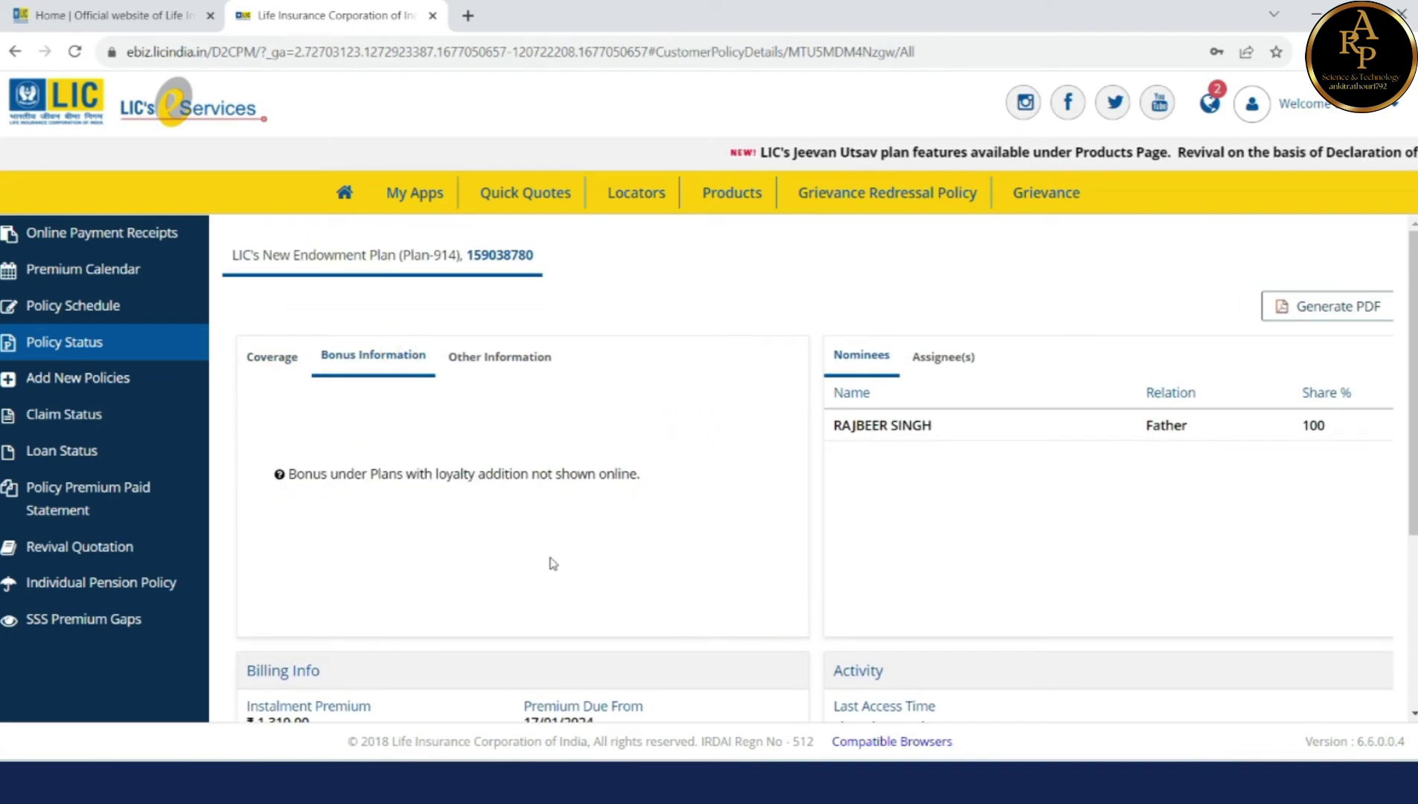
scroll(525, 561, "down", 3)
scroll(525, 555, "up", 3)
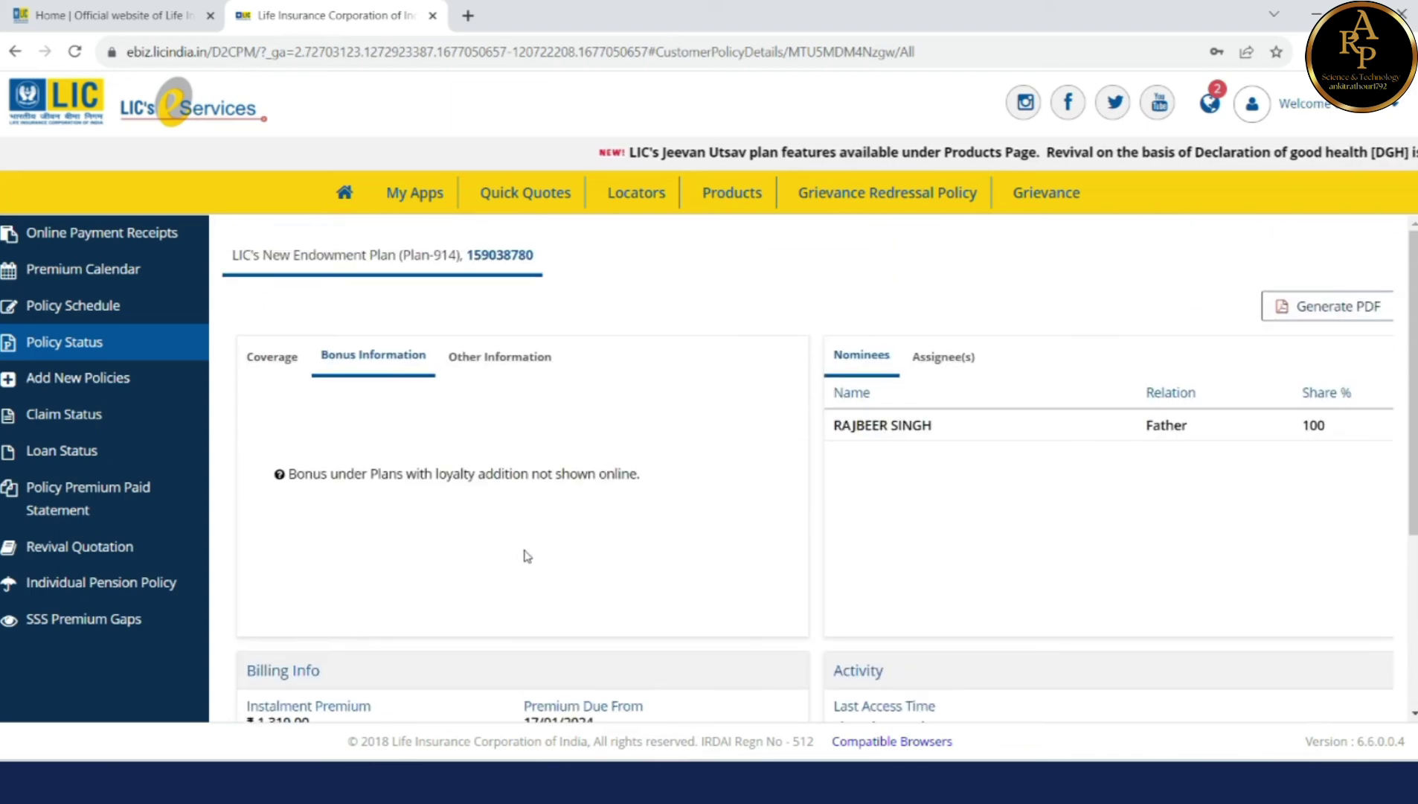
left_click(514, 370)
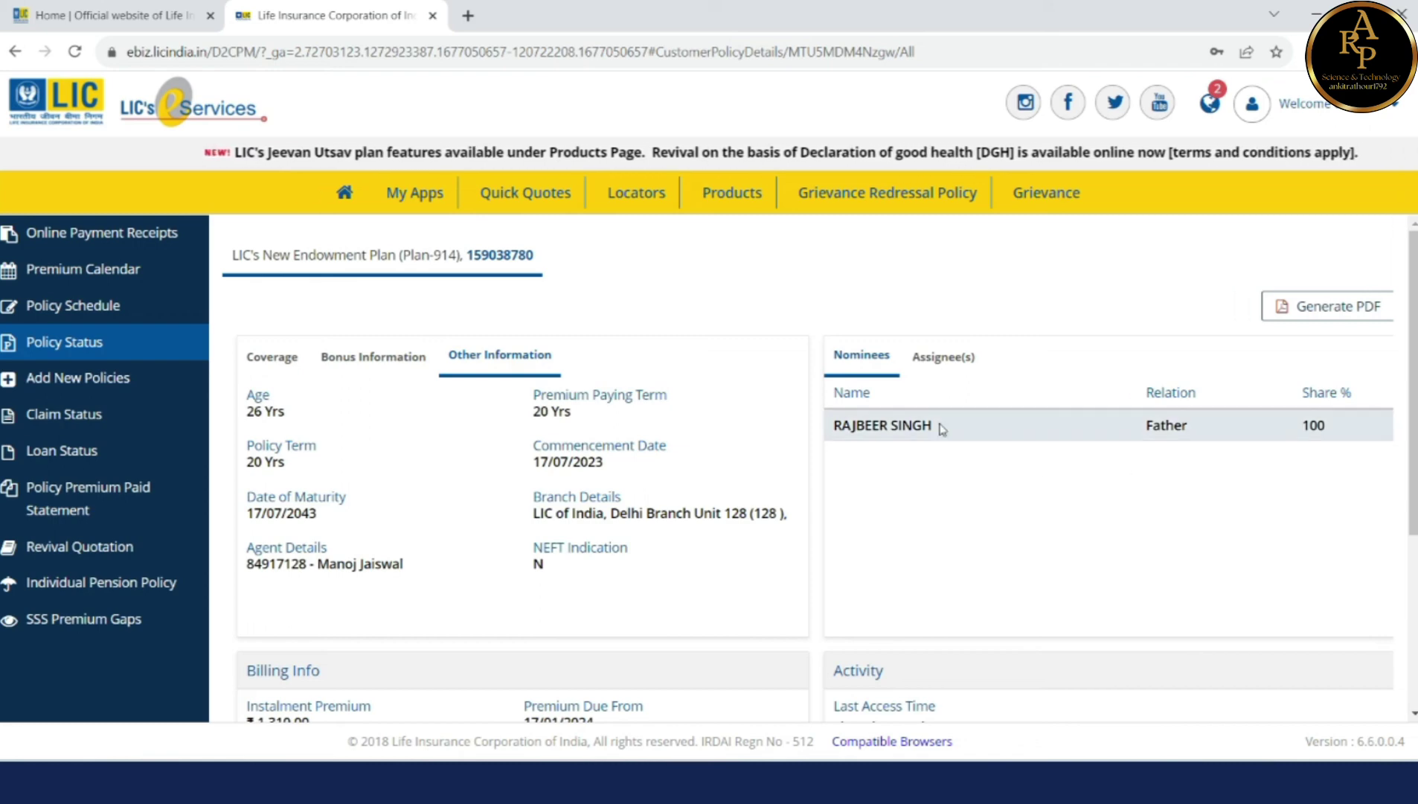
left_click(376, 348)
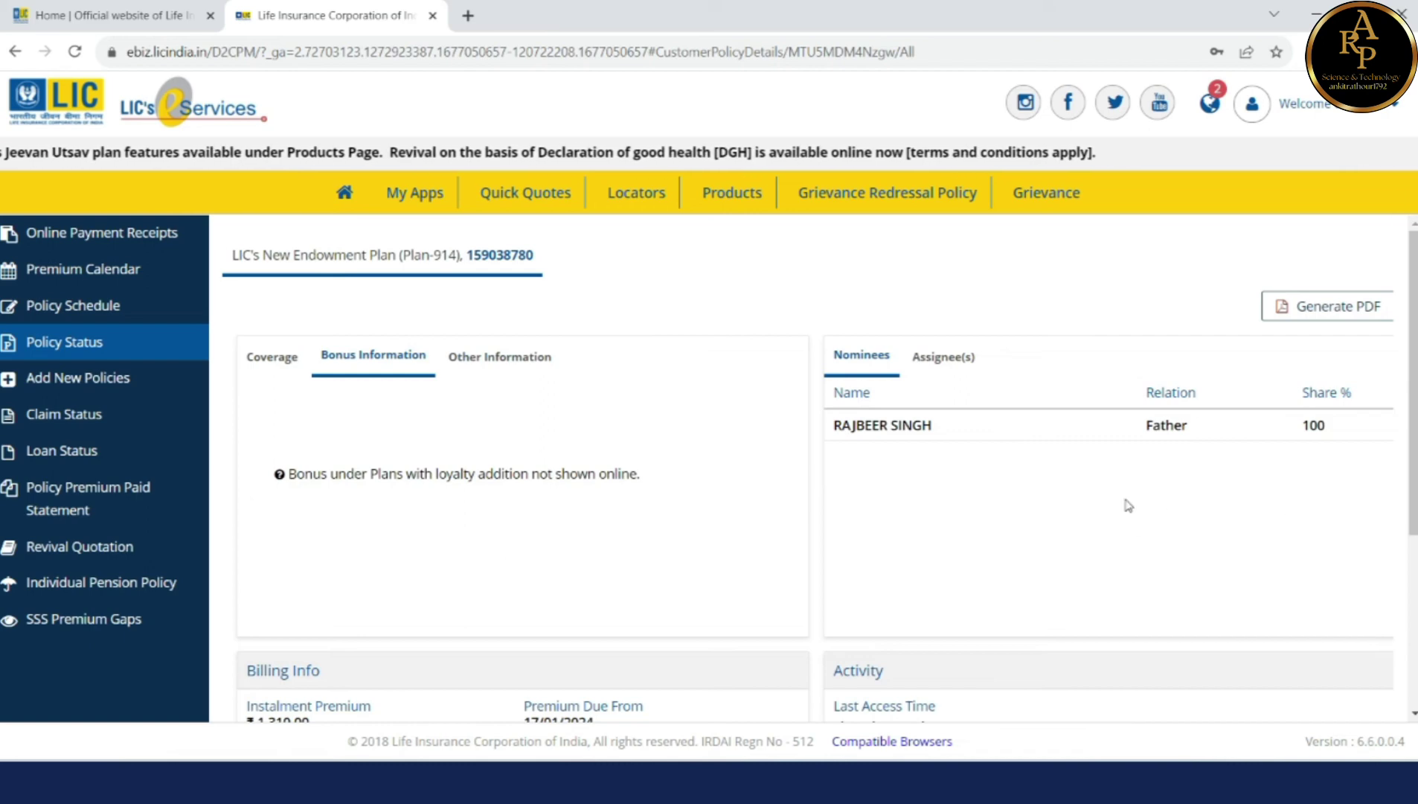
left_click(272, 358)
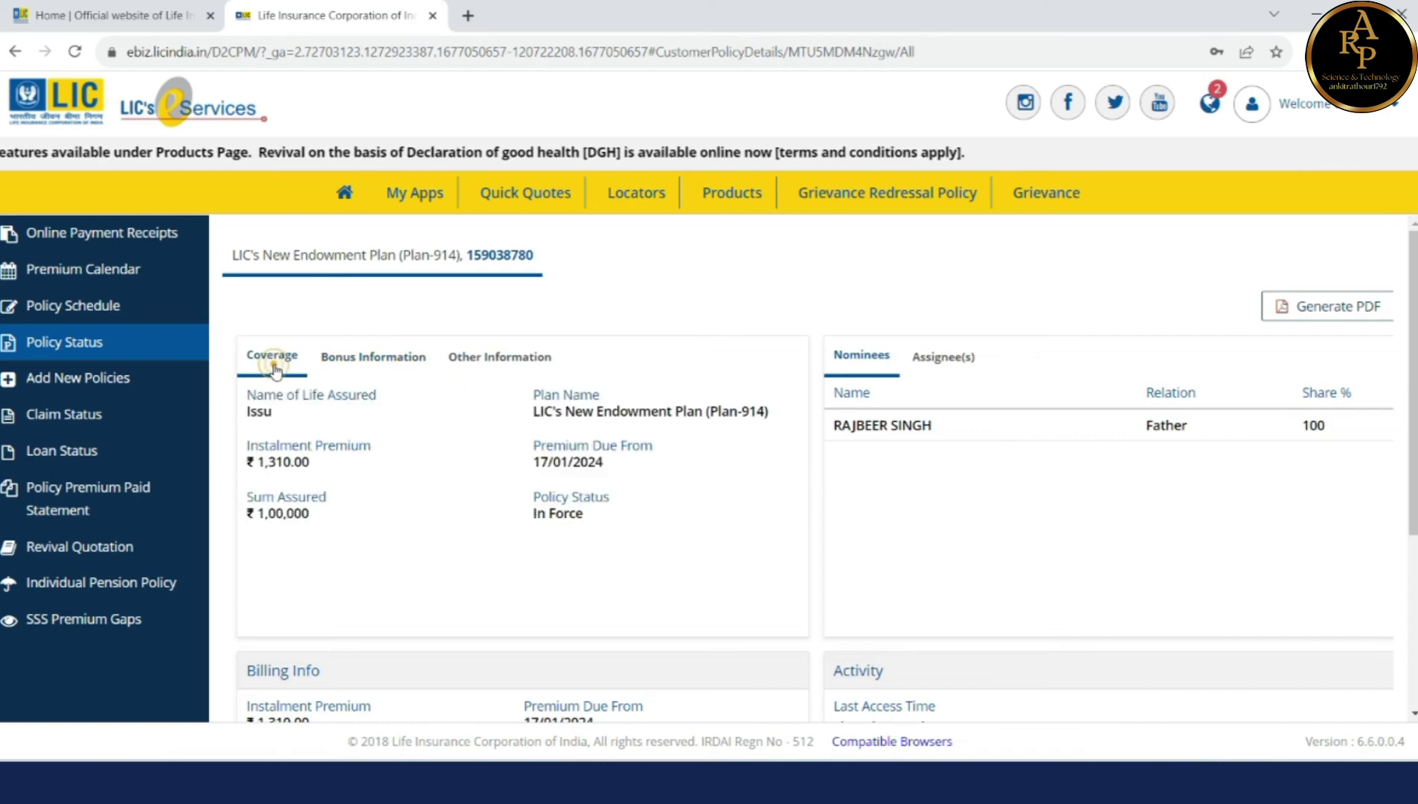
left_click(345, 207)
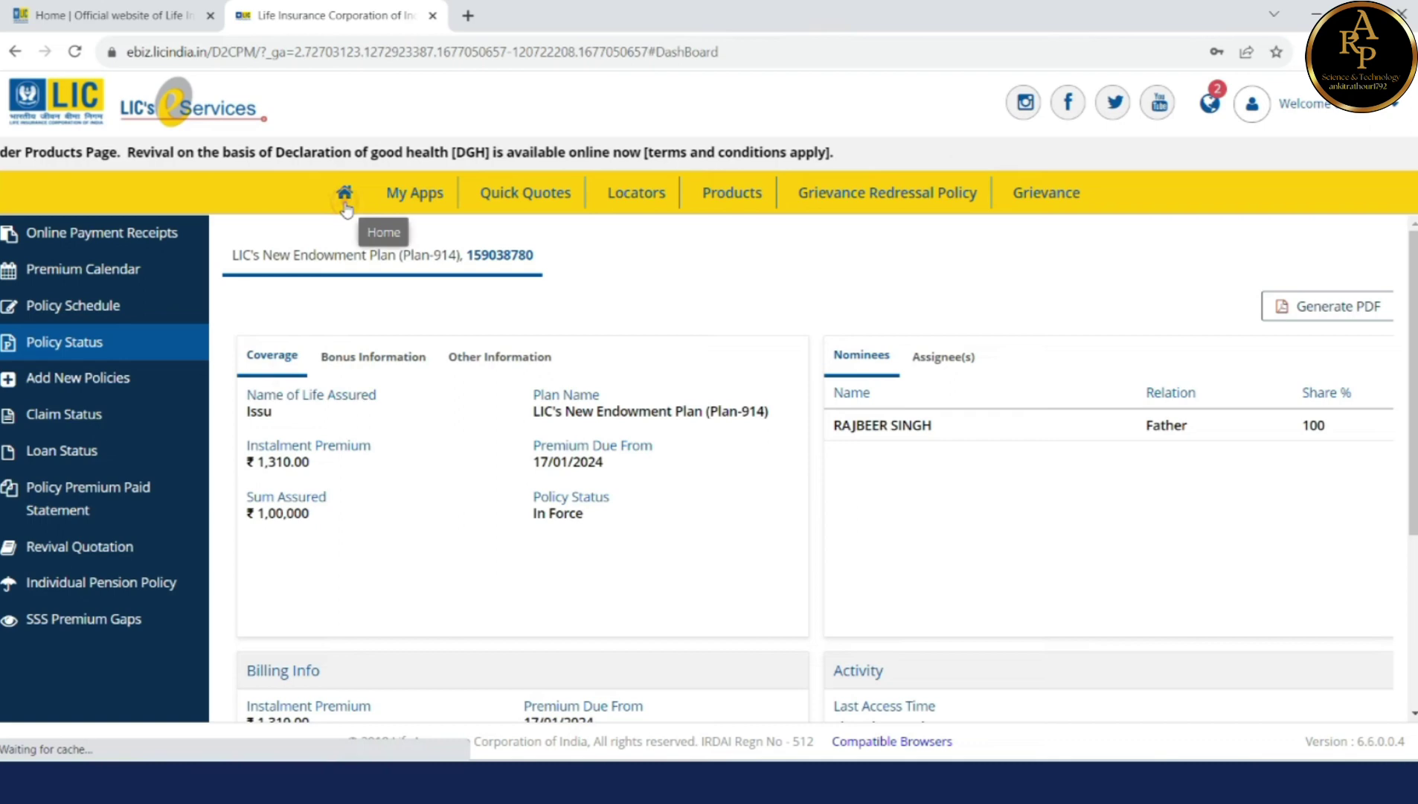
left_click(1060, 378)
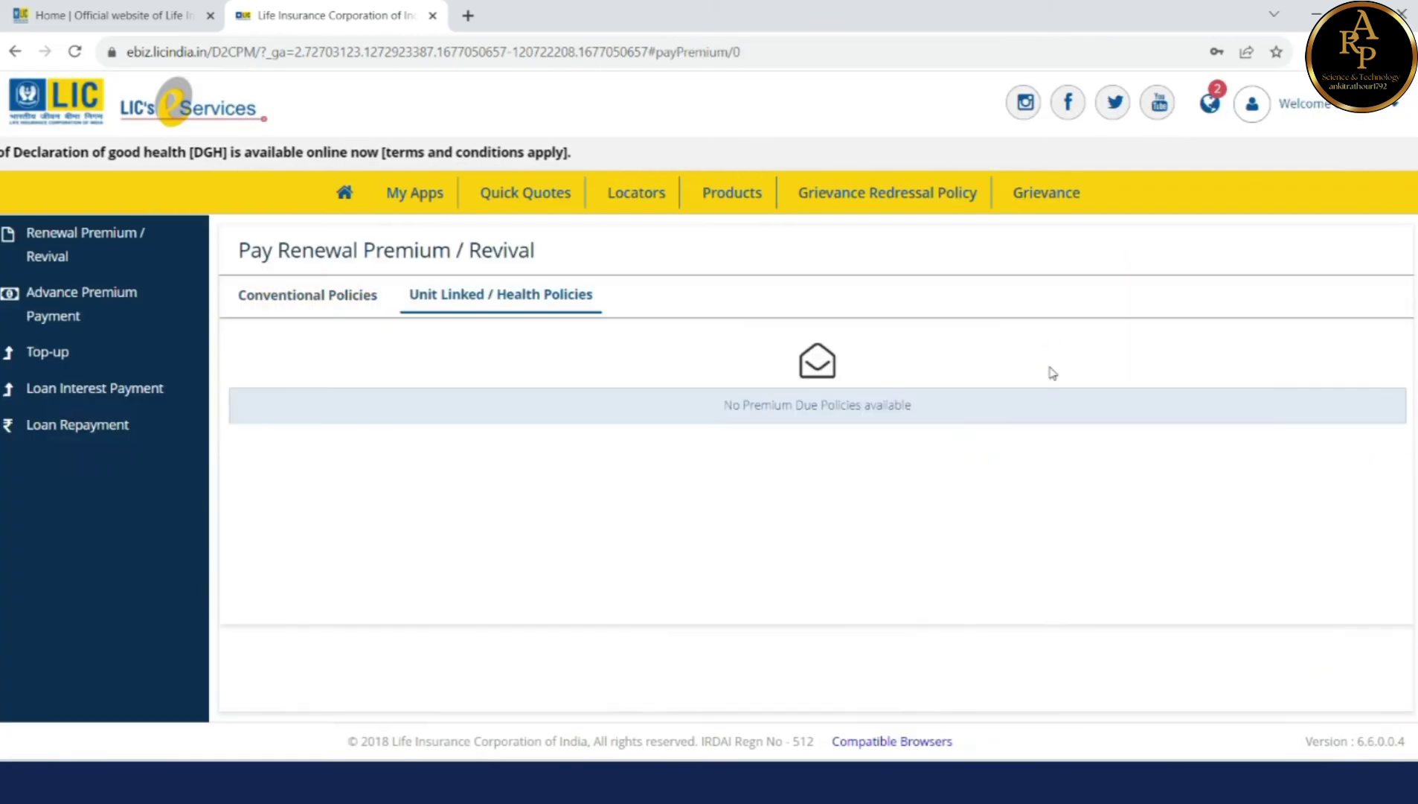
left_click(110, 298)
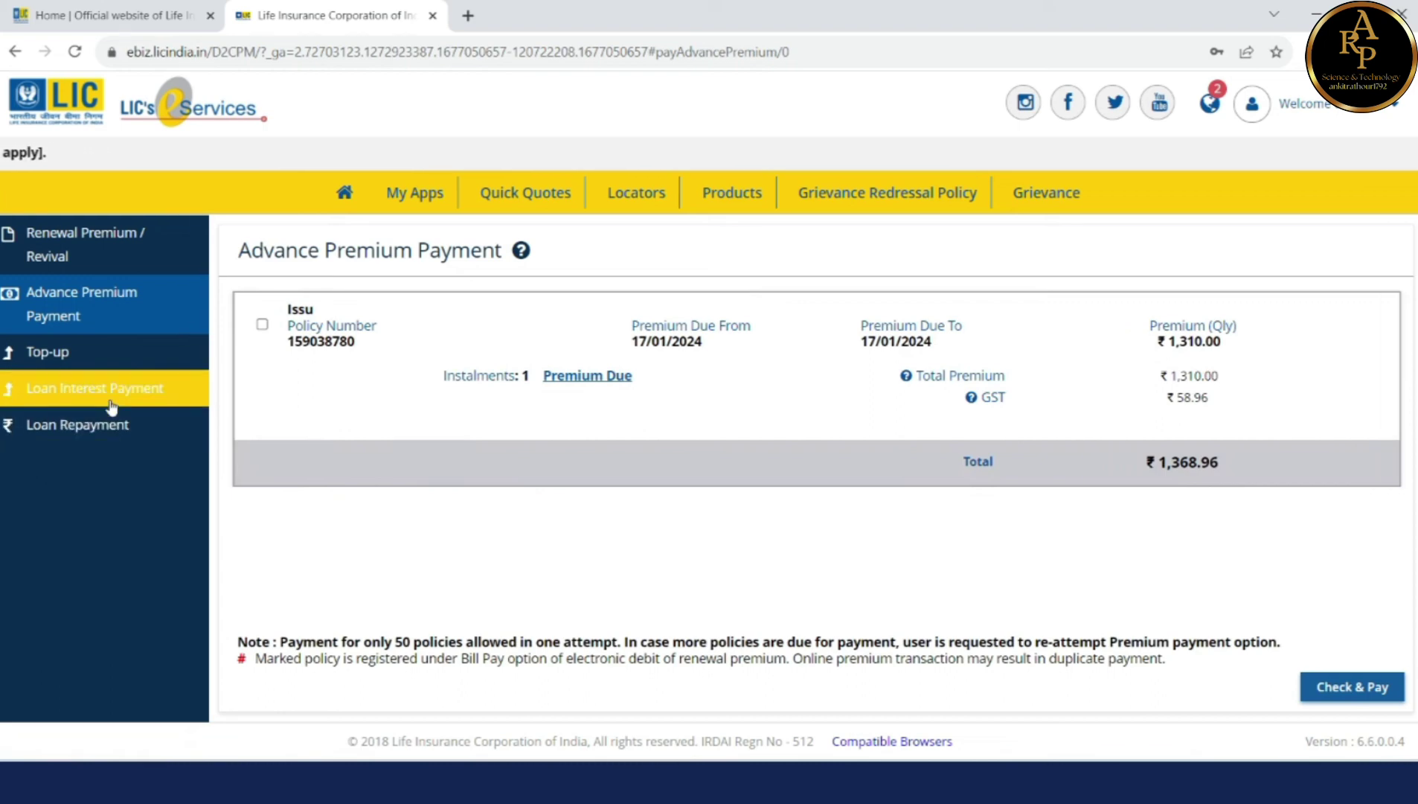
left_click(349, 191)
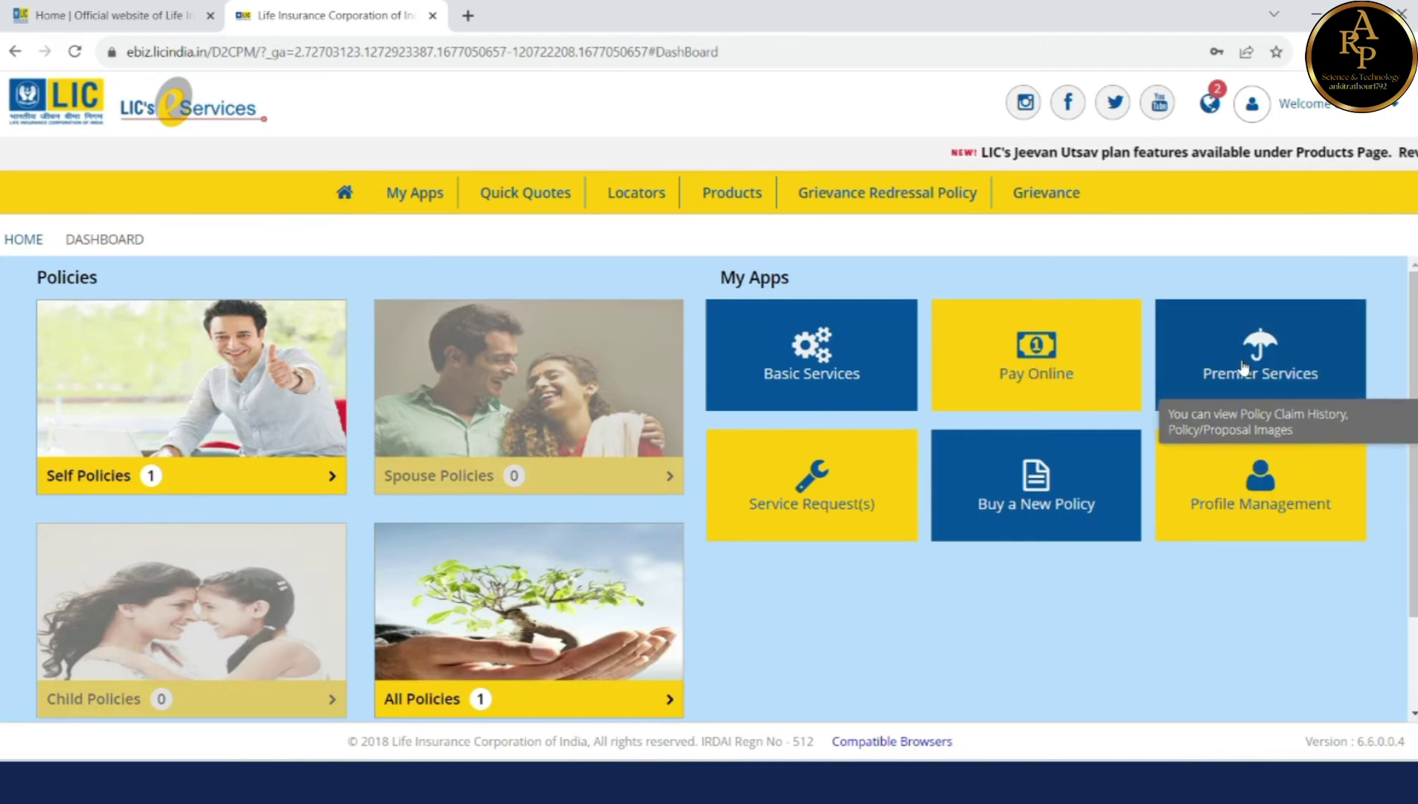
left_click(823, 500)
left_click(709, 452)
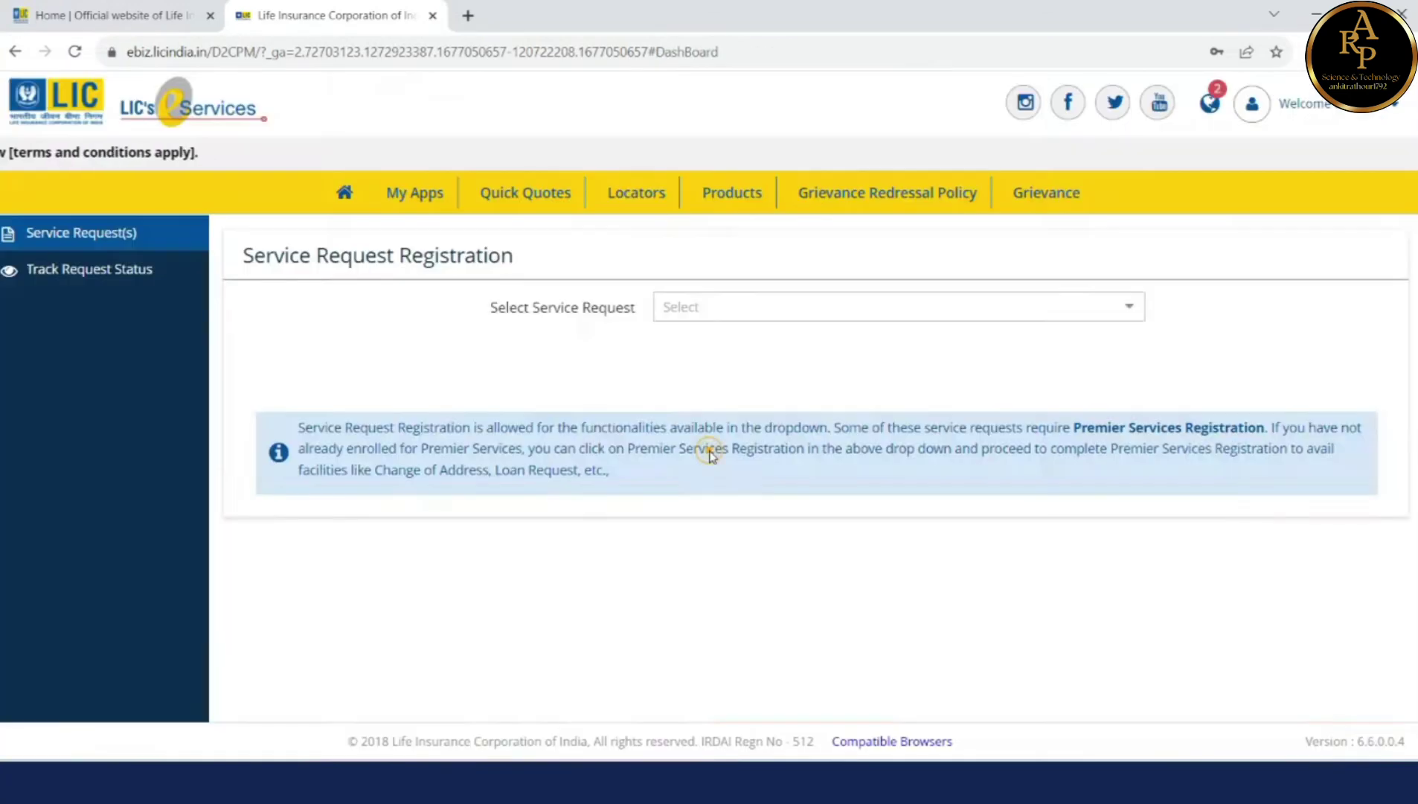
left_click(815, 488)
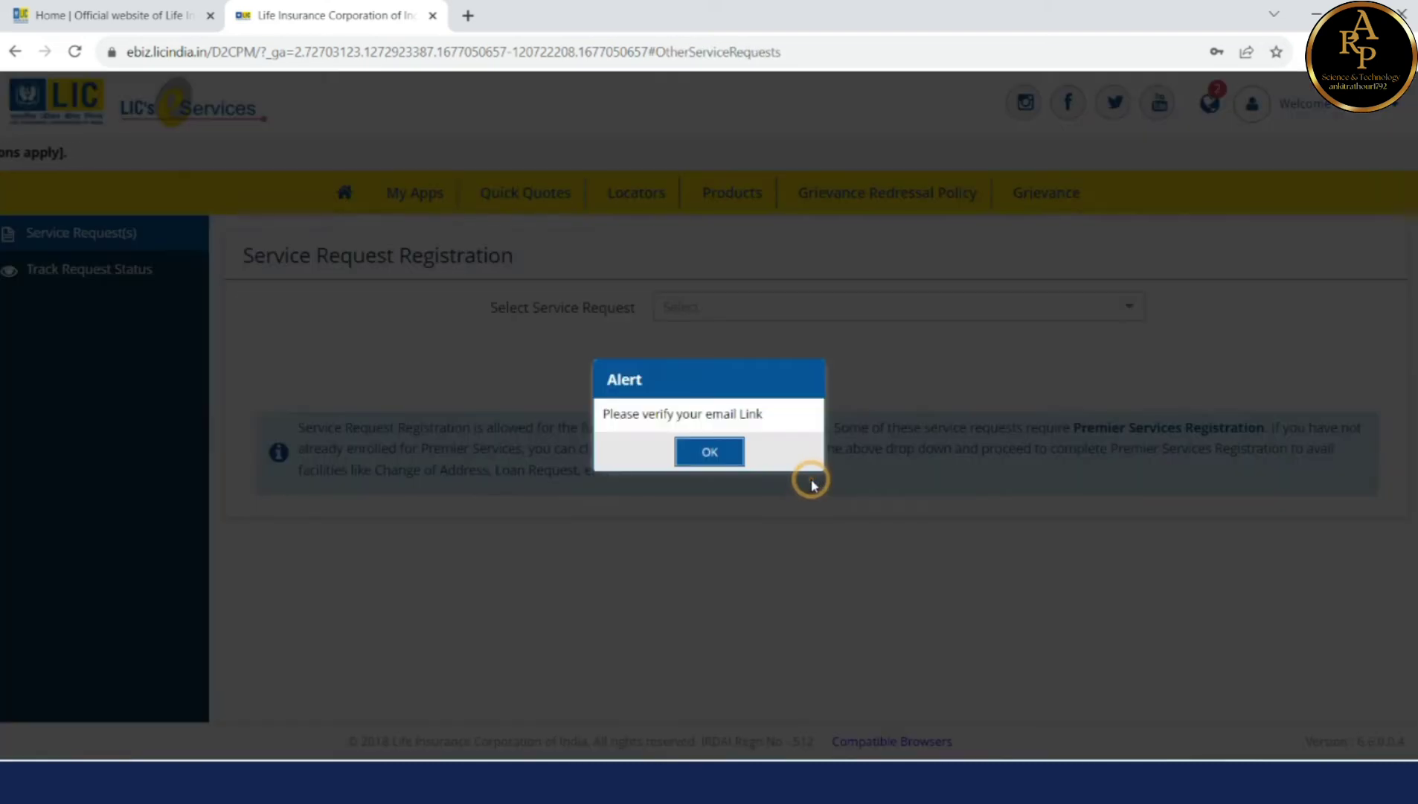
left_click(724, 453)
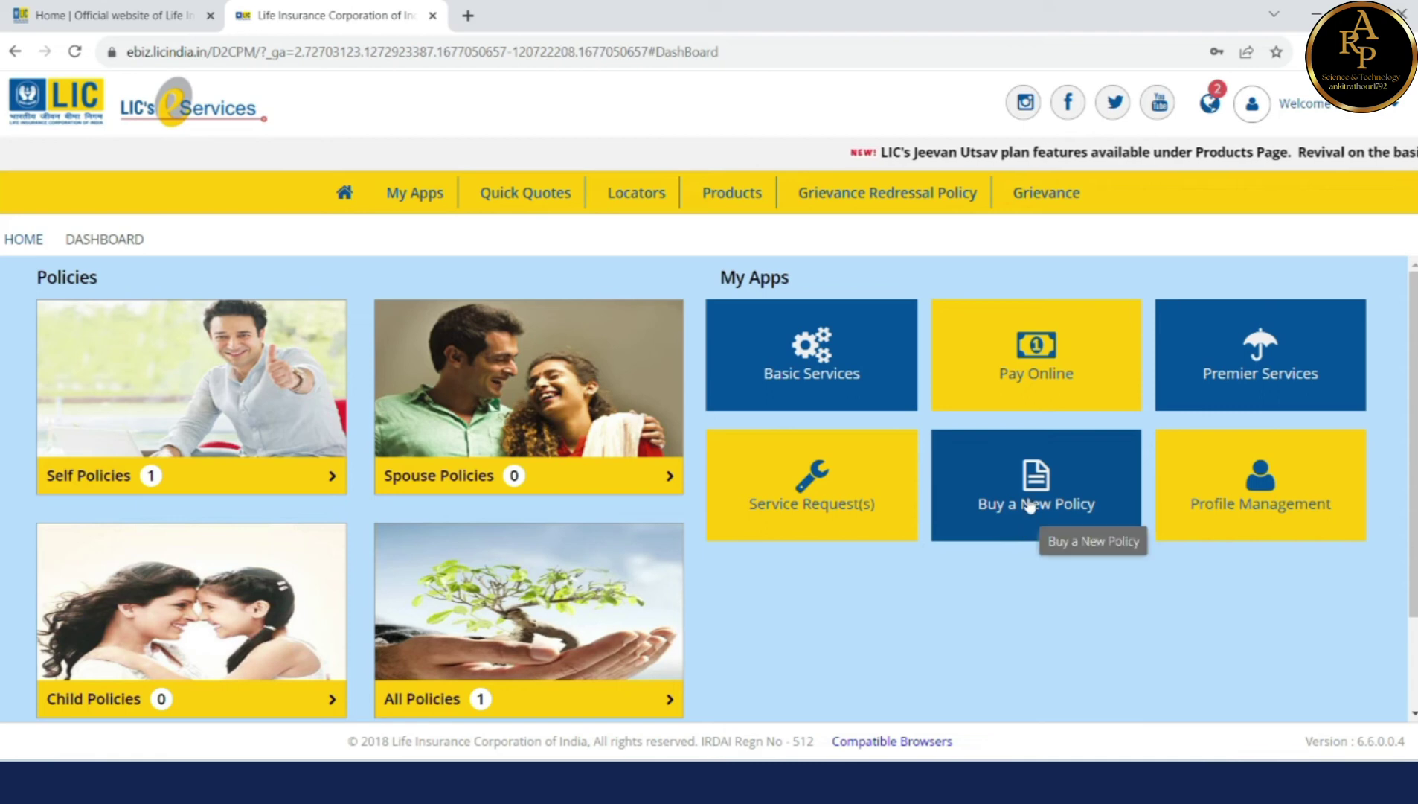
left_click(1295, 510)
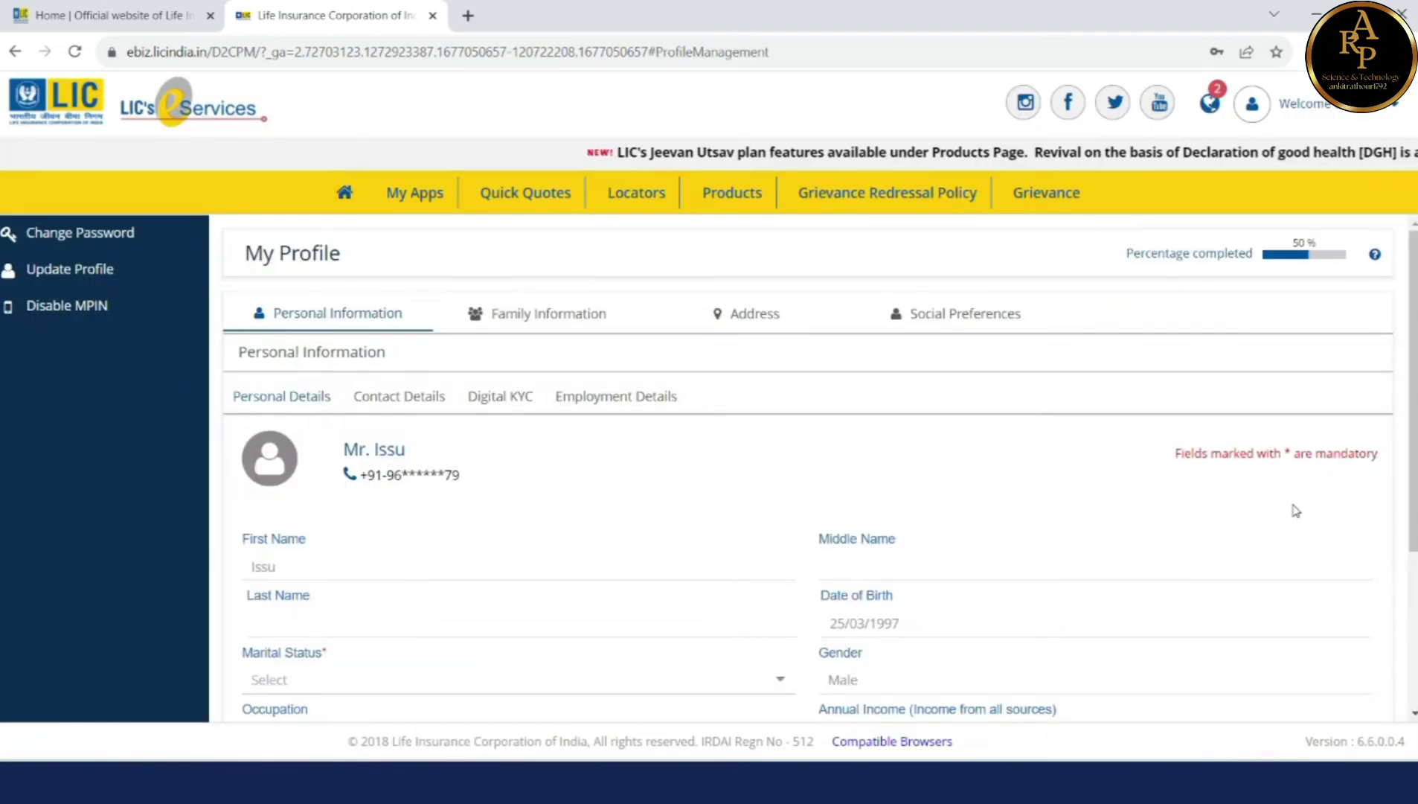
Step: Show the profile's Family Information and start the Add Family Member form
scroll(575, 542, "down", 2)
scroll(575, 542, "up", 2)
left_click(529, 312)
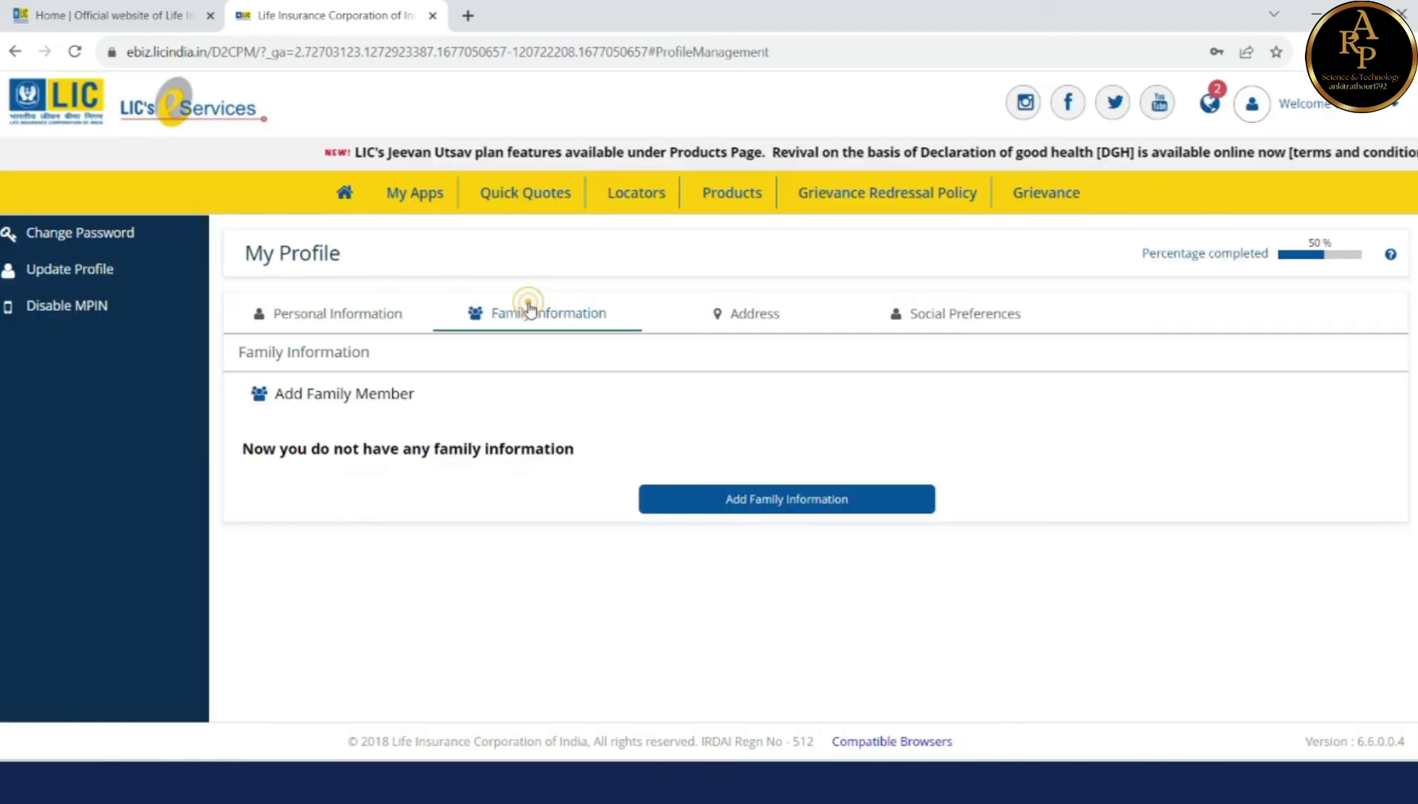
left_click(760, 501)
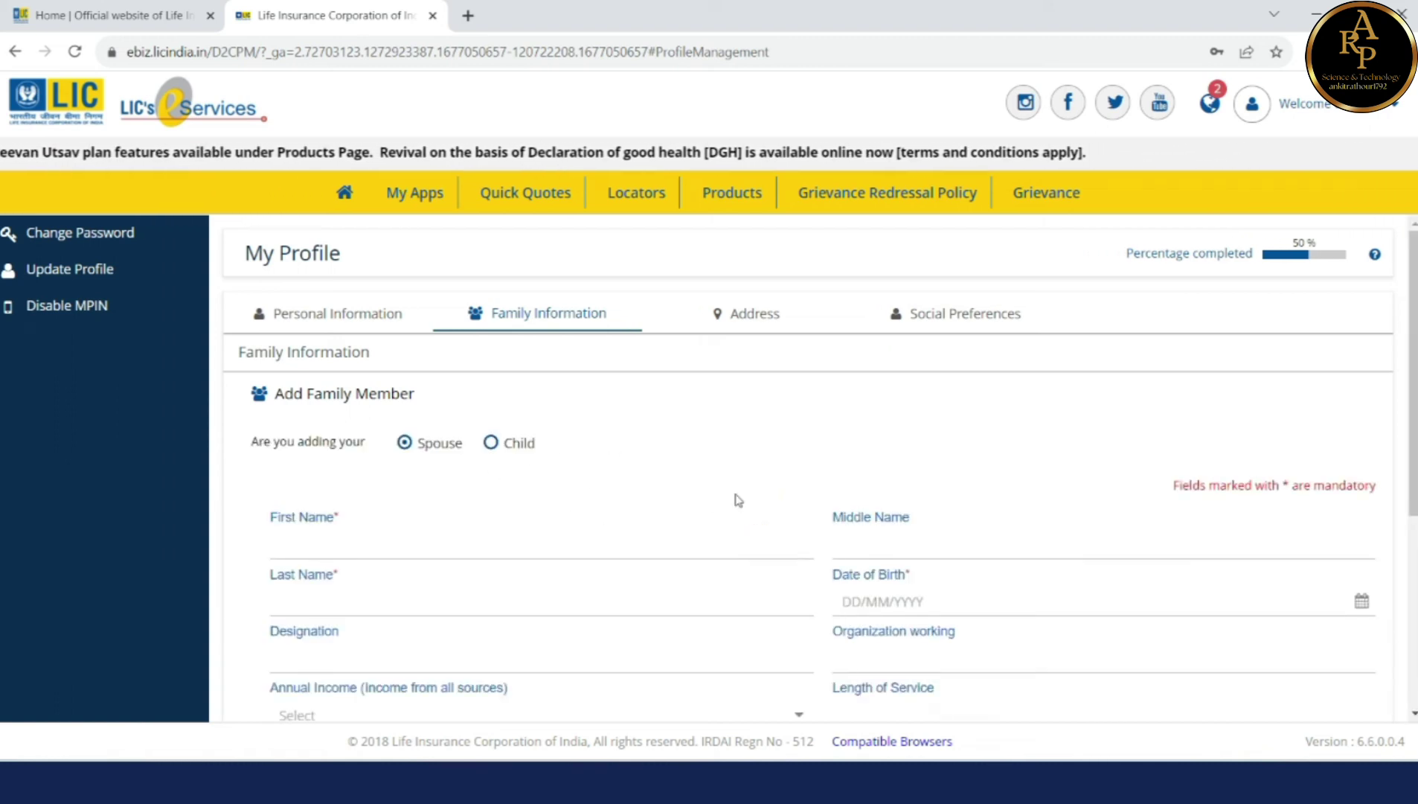
Step: Look through the Add Family Member form, return to Personal Information, then go to the dashboard
scroll(737, 499, "down", 2)
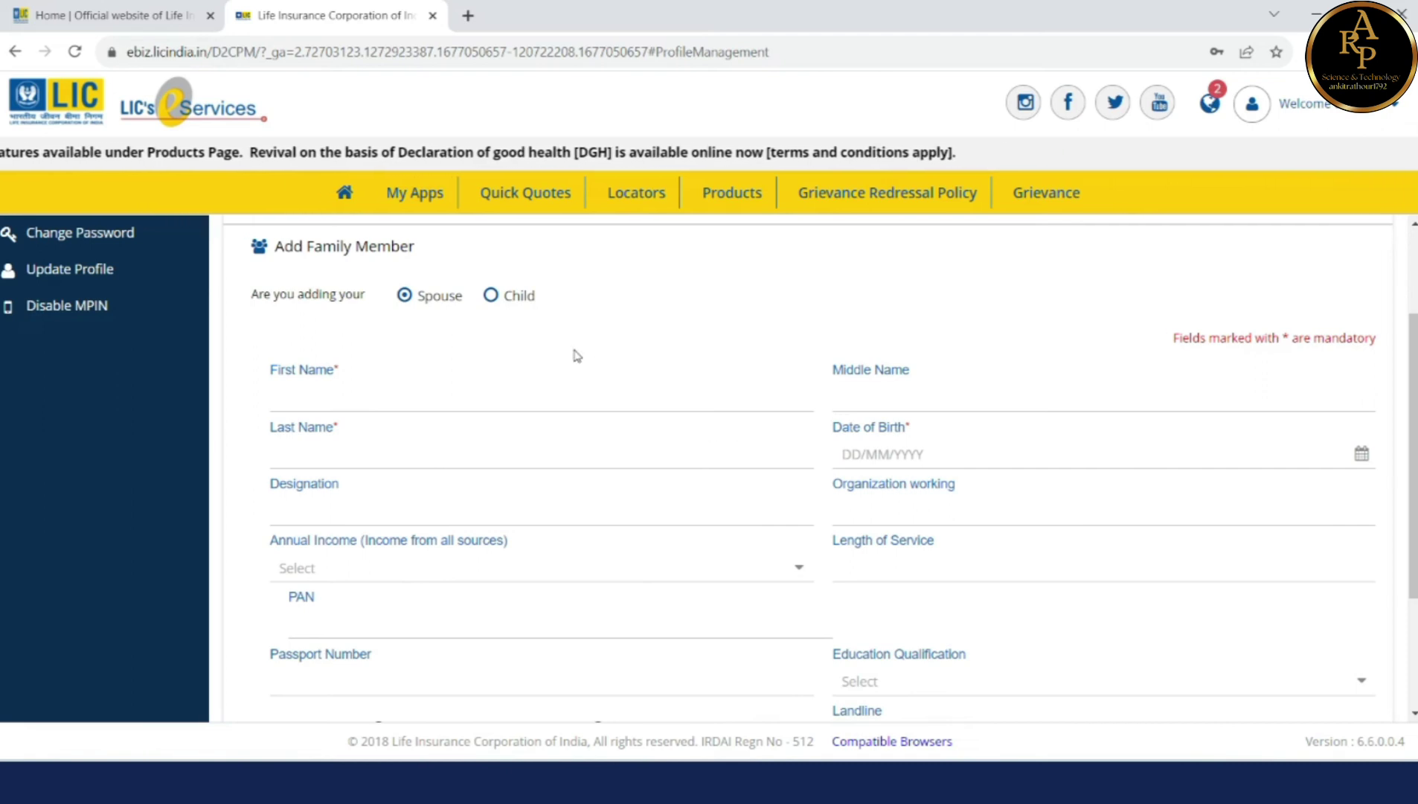
scroll(618, 491, "down", 3)
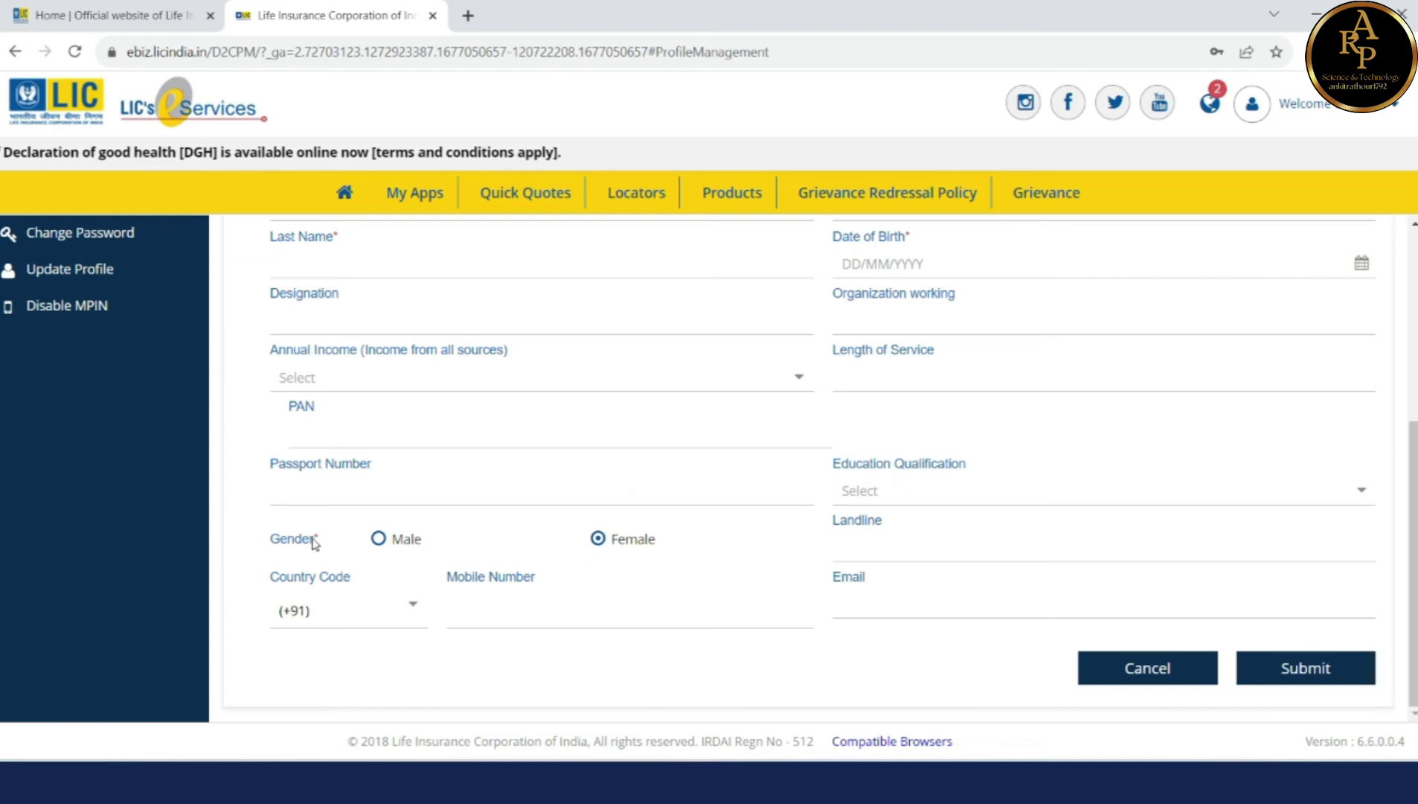
scroll(338, 483, "up", 2)
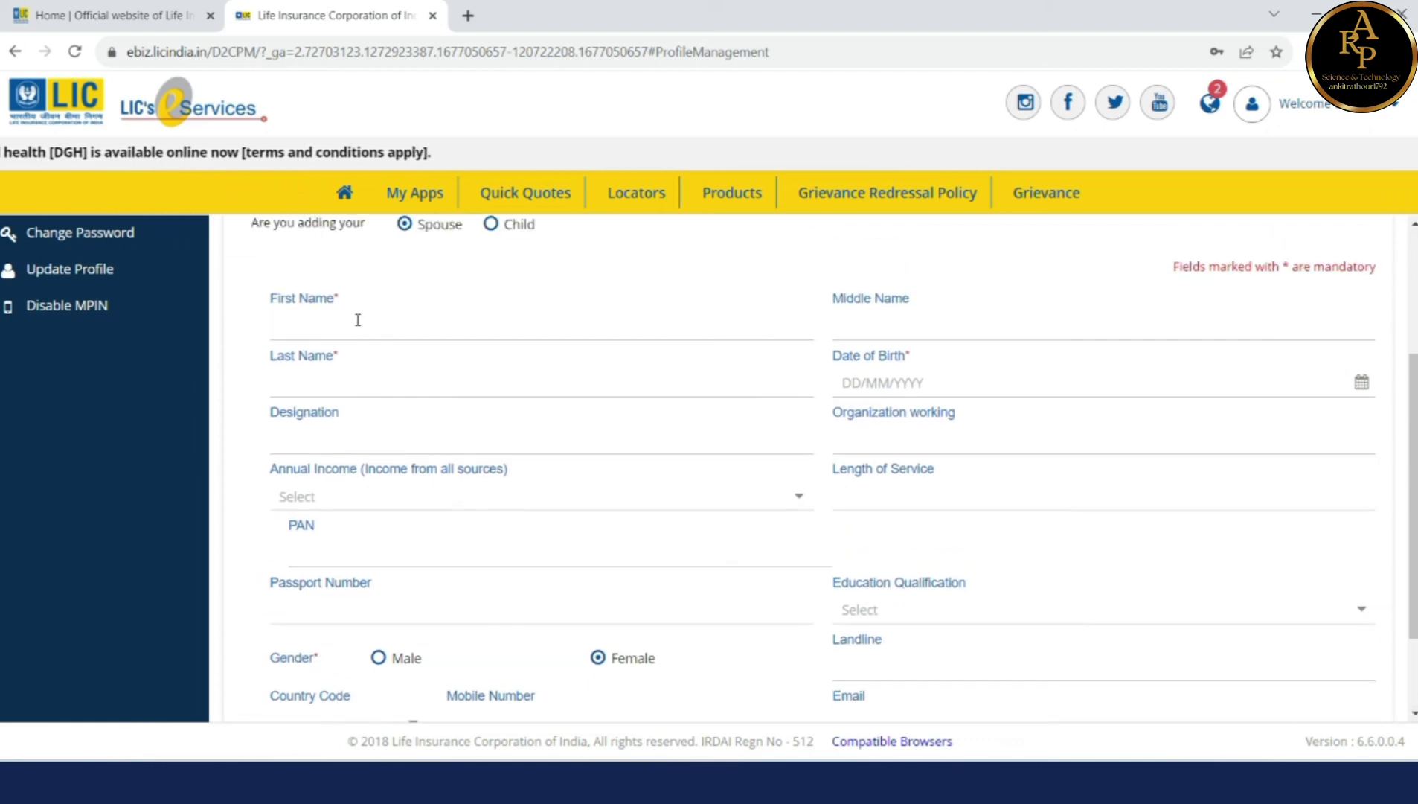
scroll(849, 487, "down", 2)
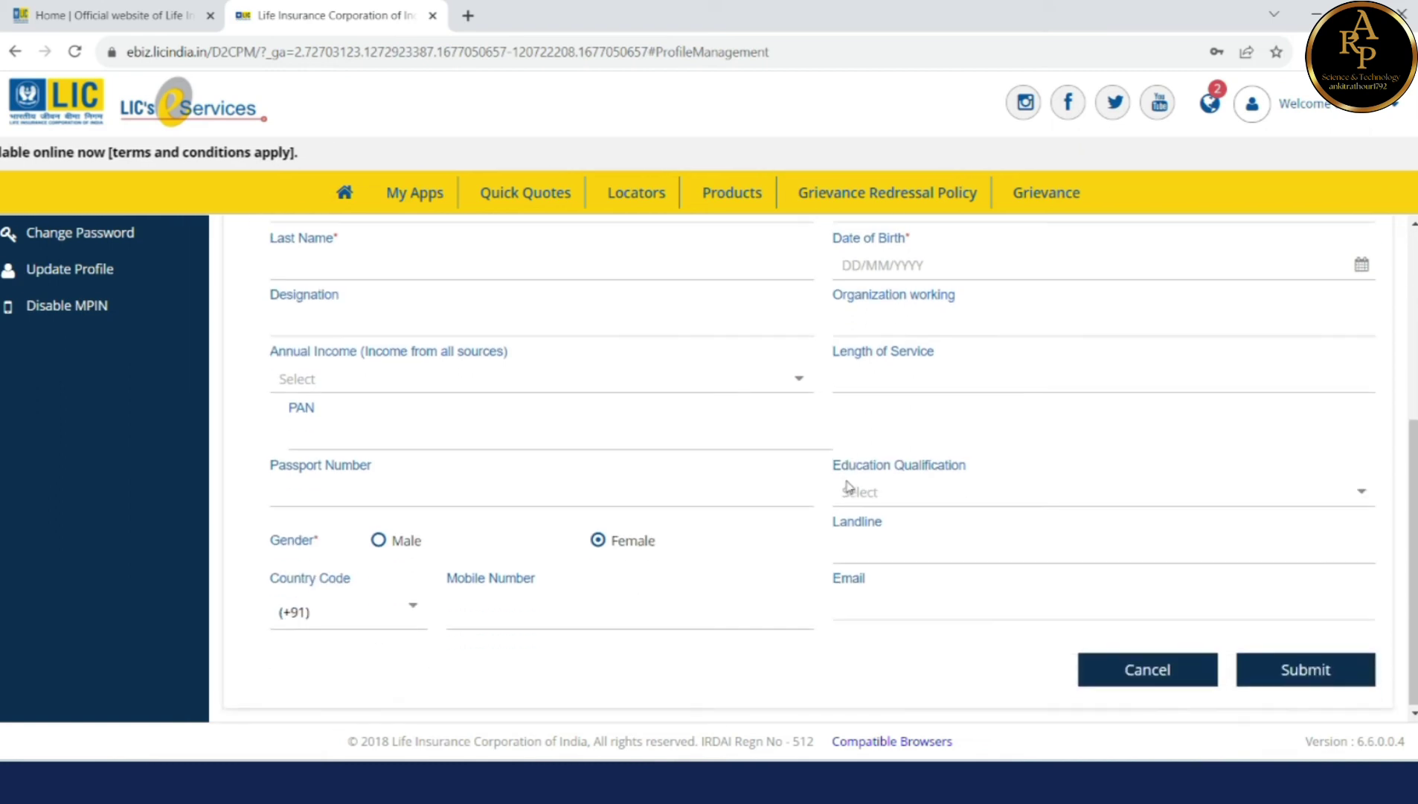
scroll(848, 484, "up", 6)
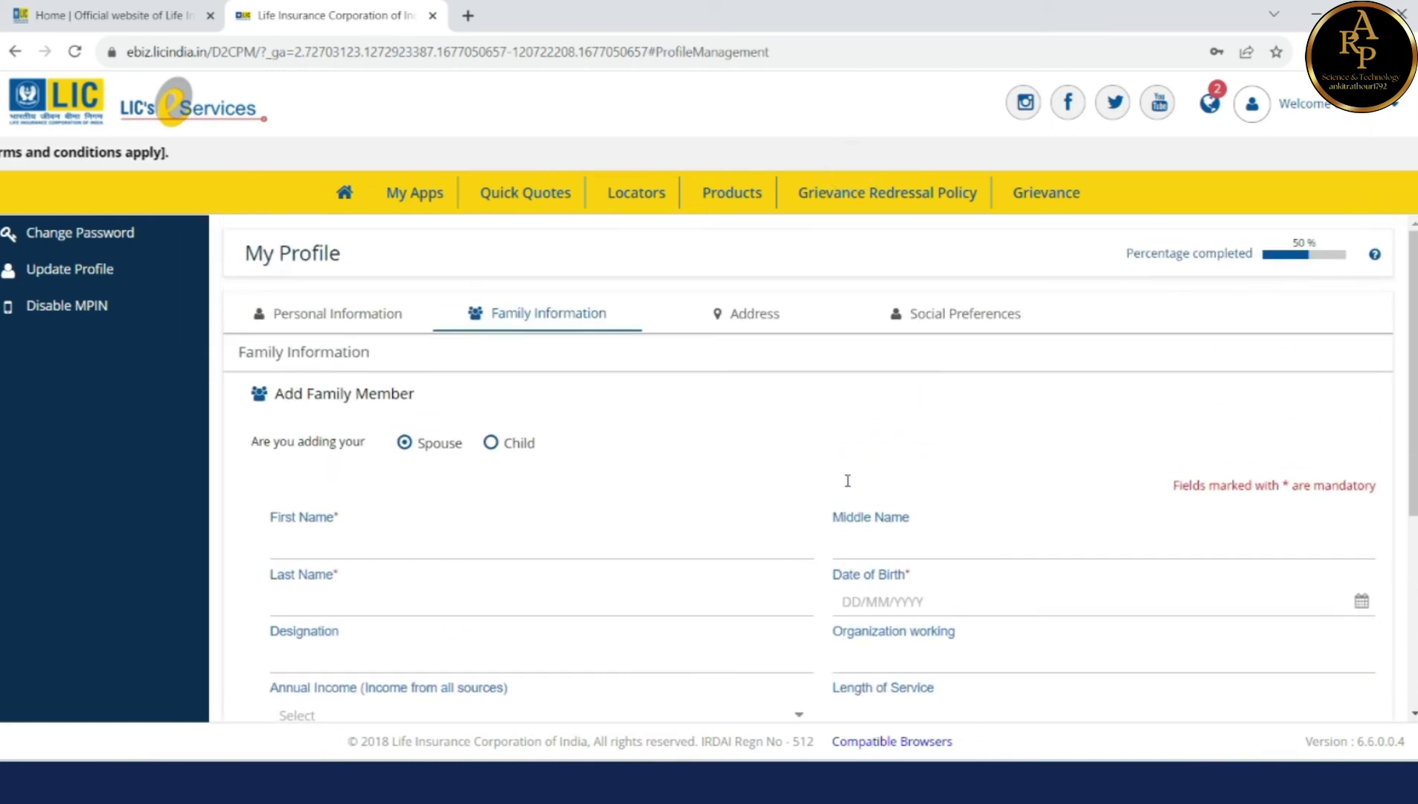
left_click(111, 269)
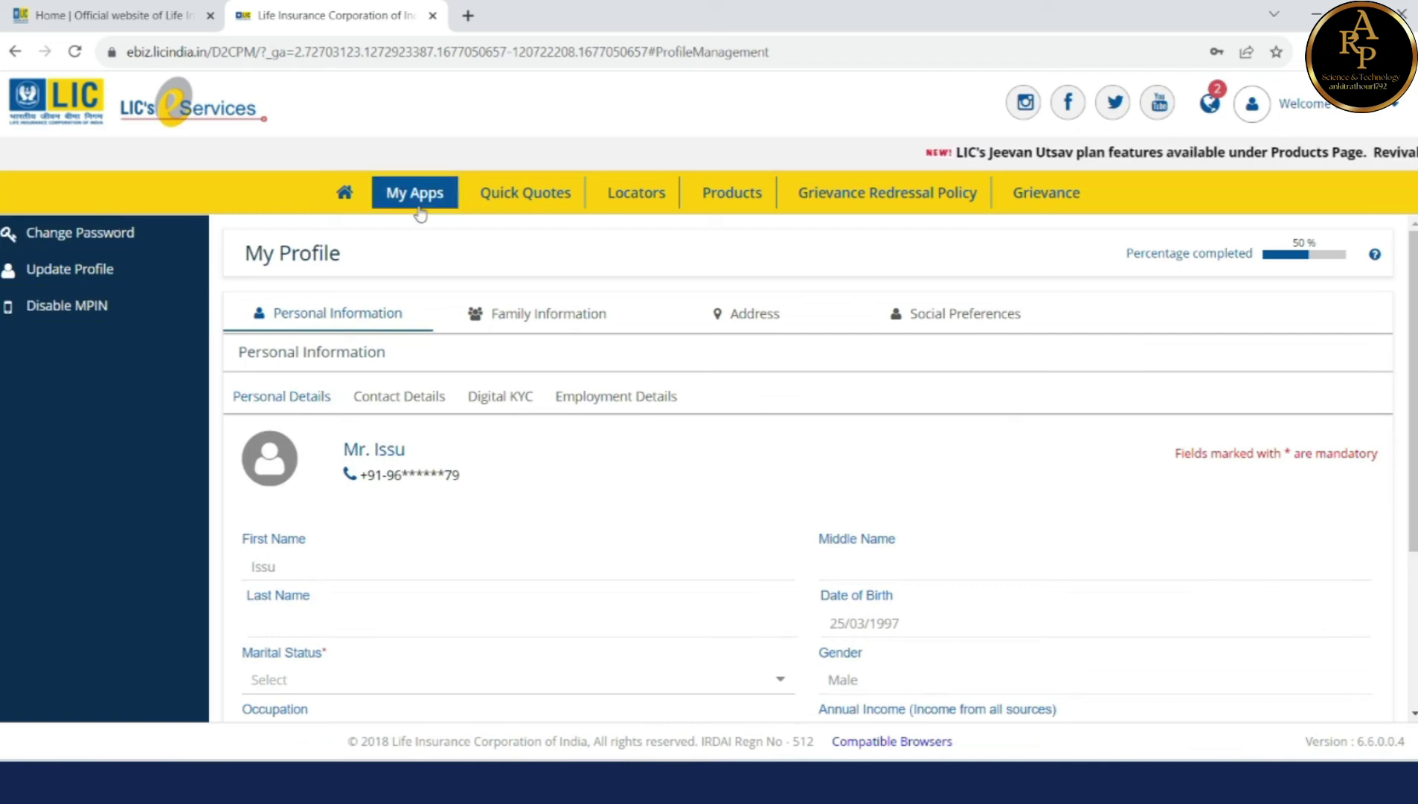
left_click(344, 192)
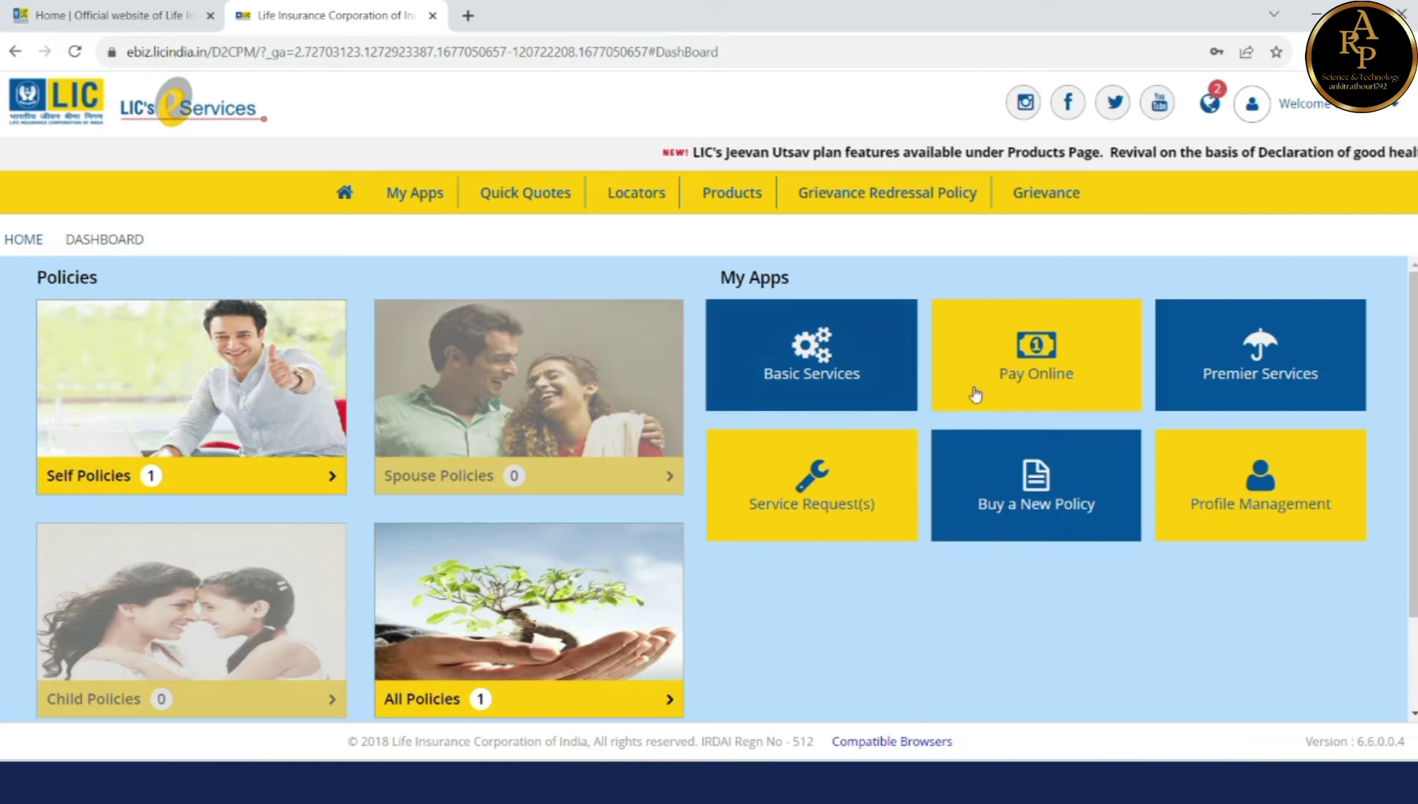
Step: Request logout from the account menu on the Dashboard
mouse_move(848, 370)
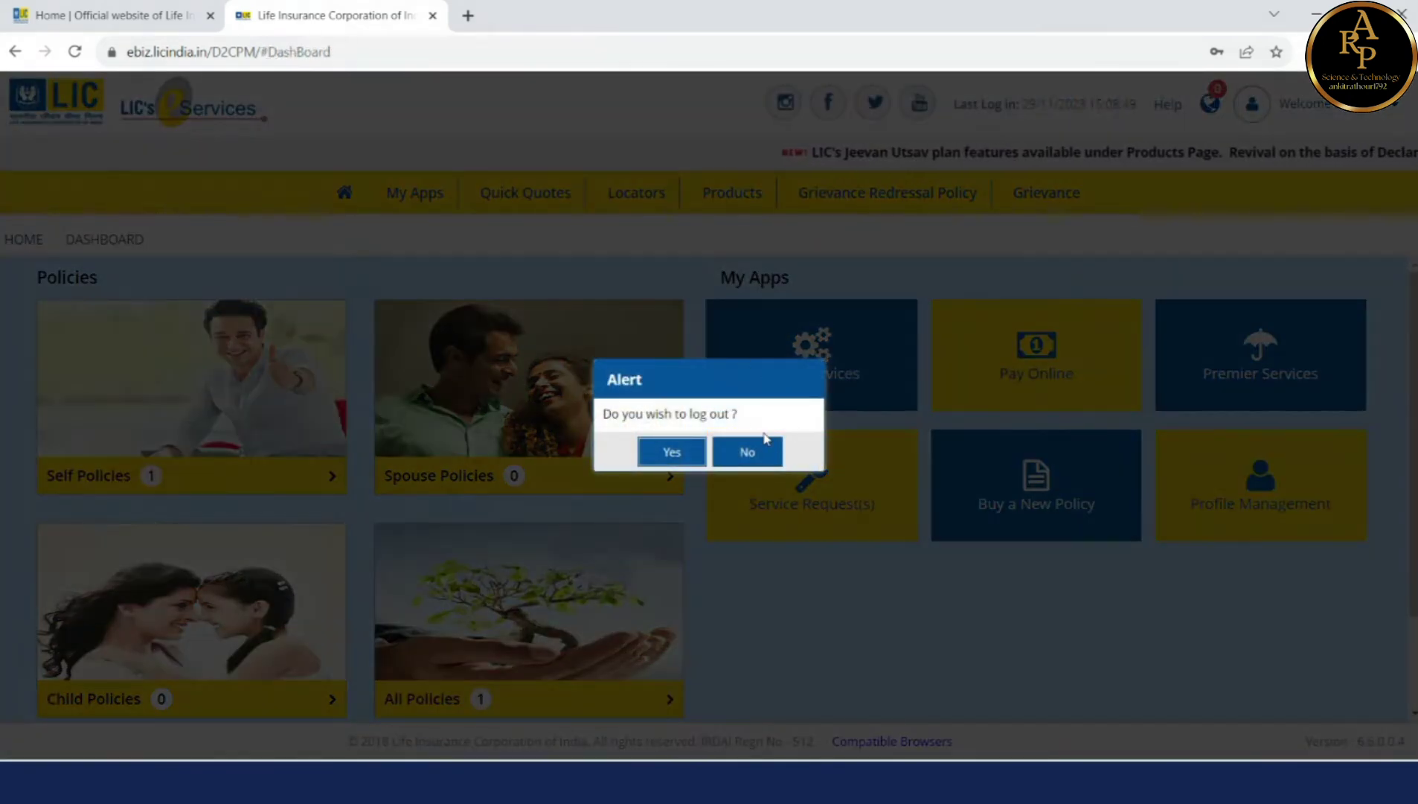
Step: Log out, then sign back in with the registered user ID and password
left_click(670, 451)
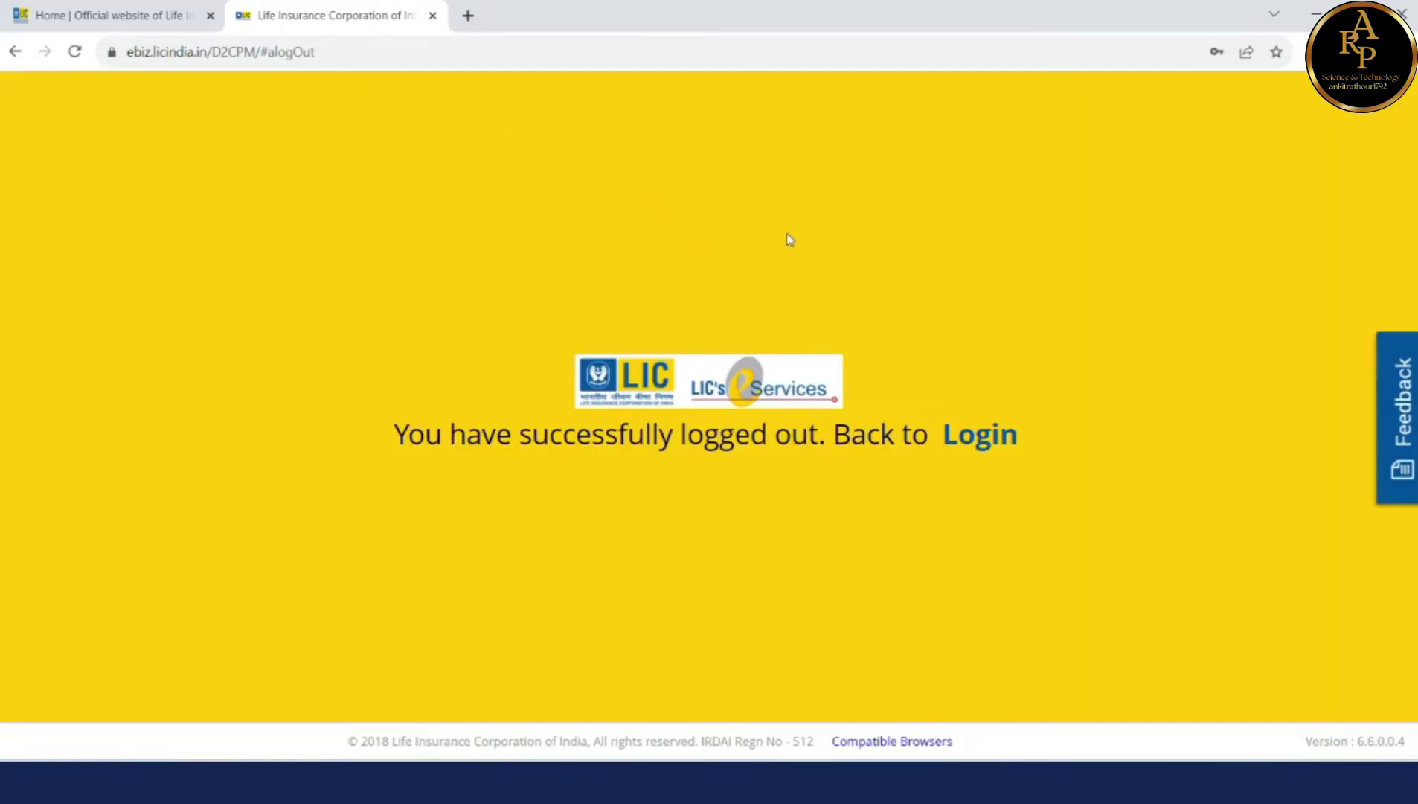
left_click(972, 435)
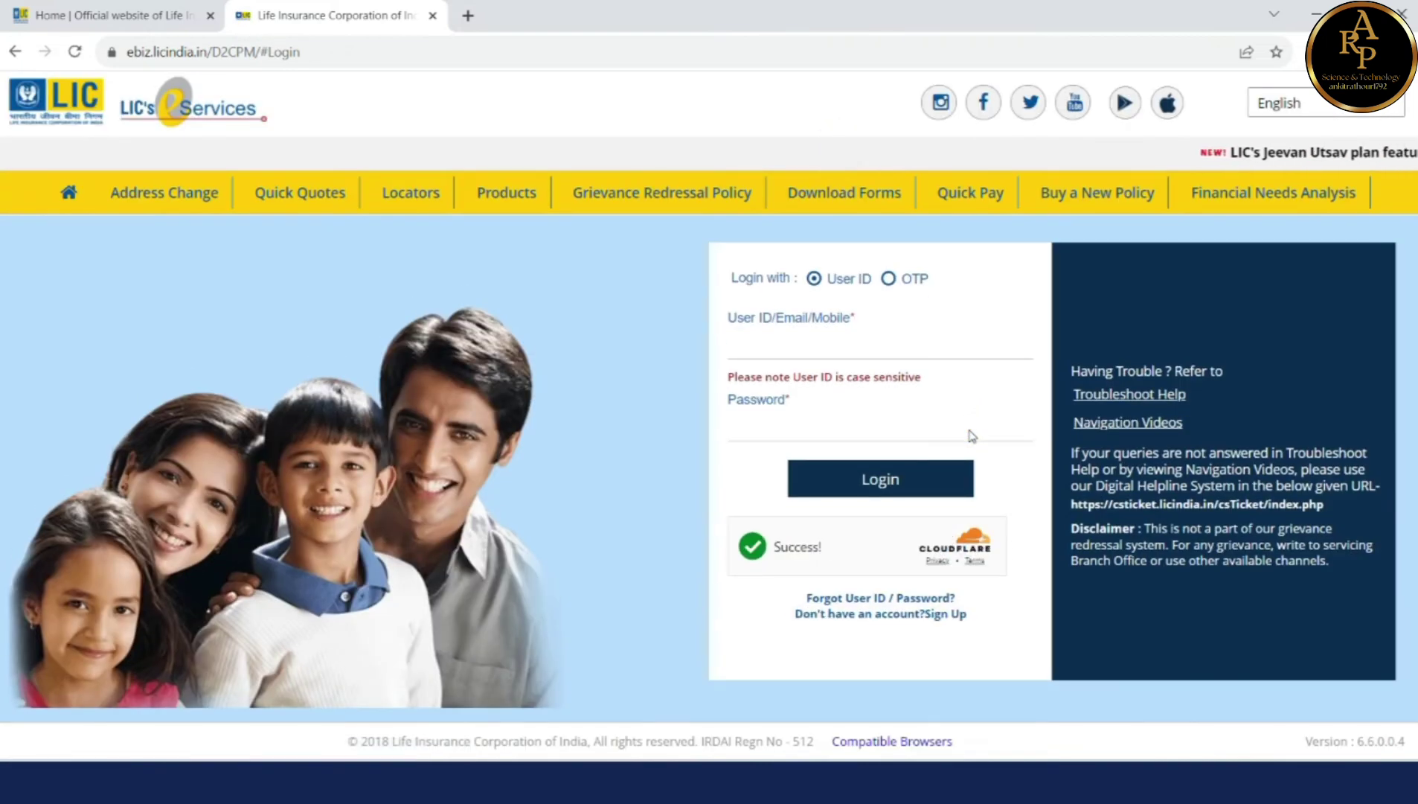
left_click(890, 335)
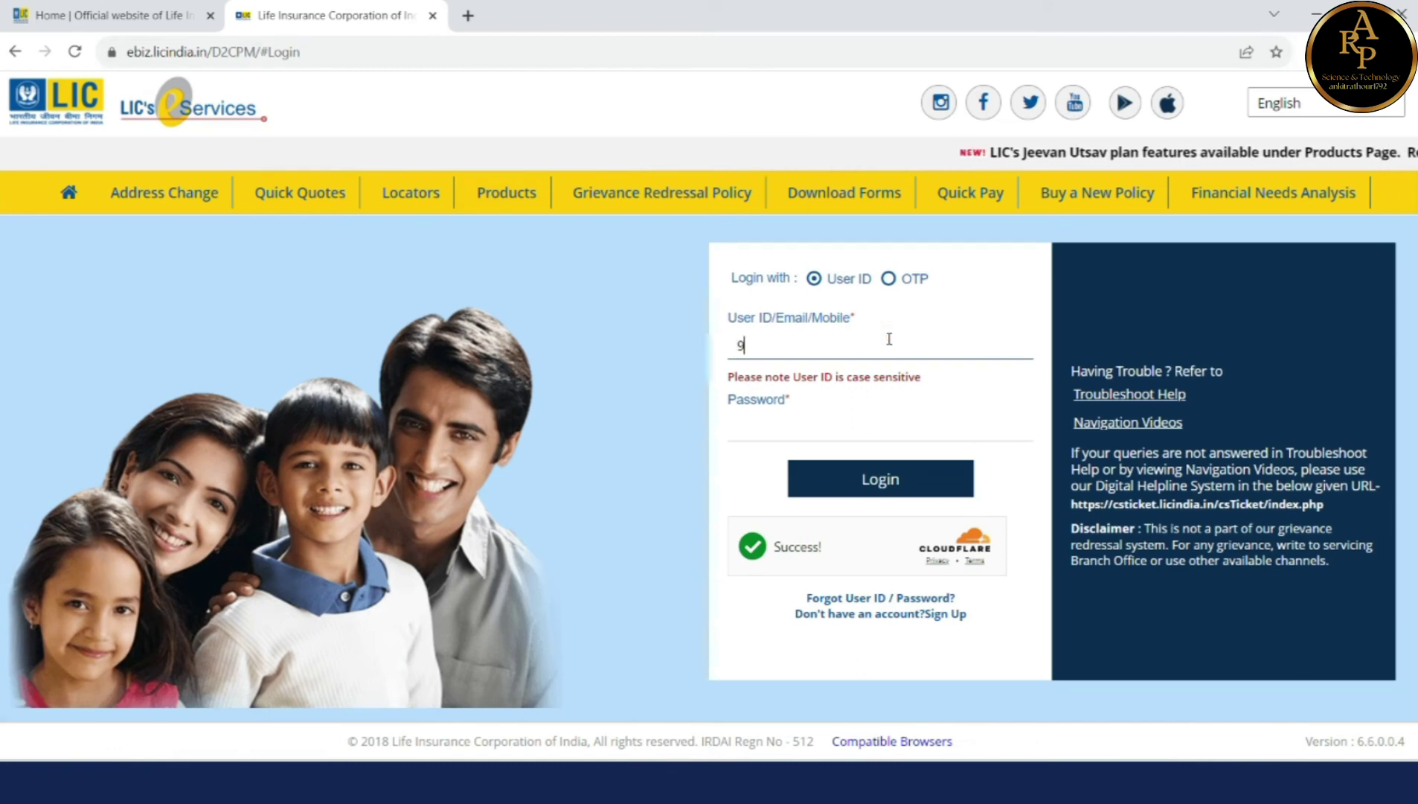
key("Tab")
type("*******")
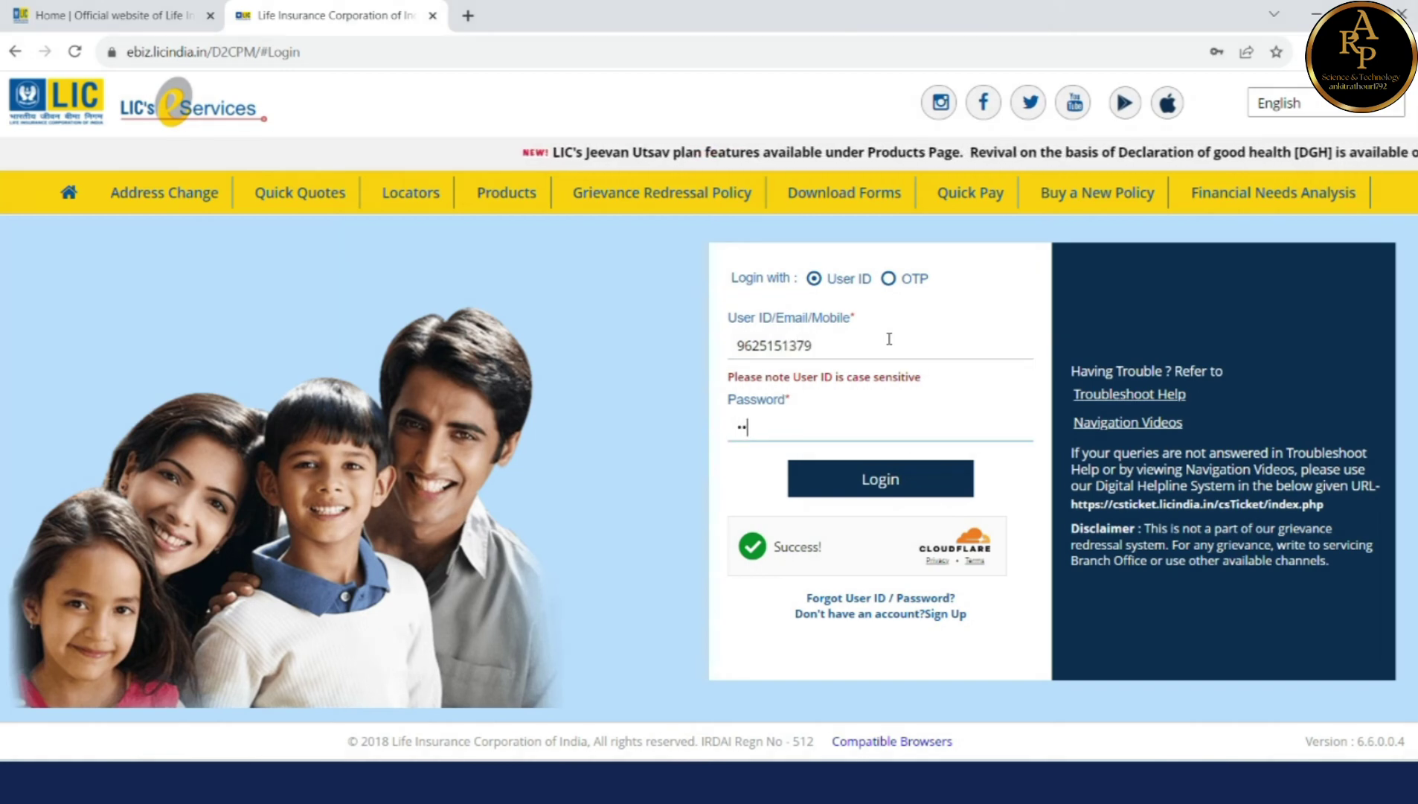
left_click(937, 480)
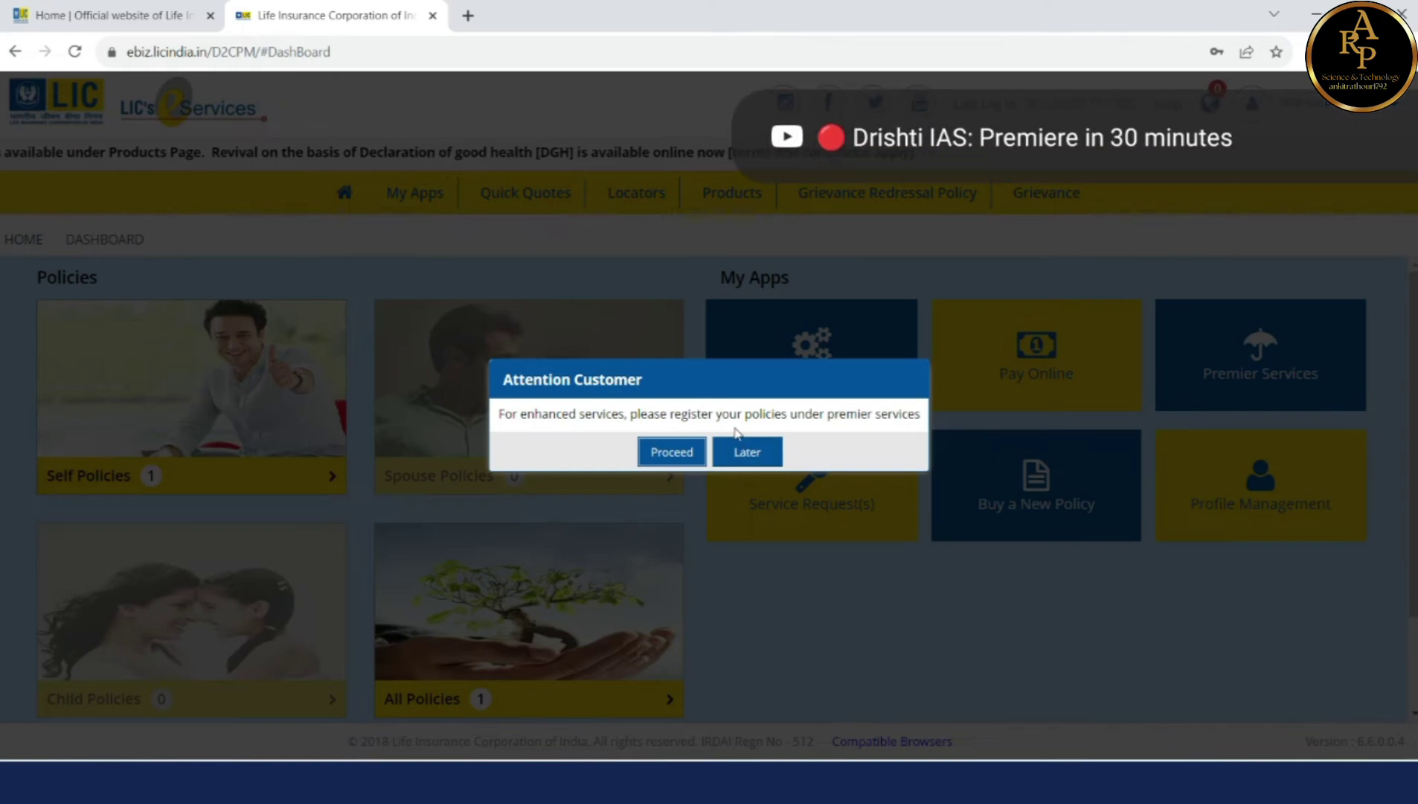
Step: Postpone the premier-services prompt and open Service Request Registration with its request-type list
left_click(748, 453)
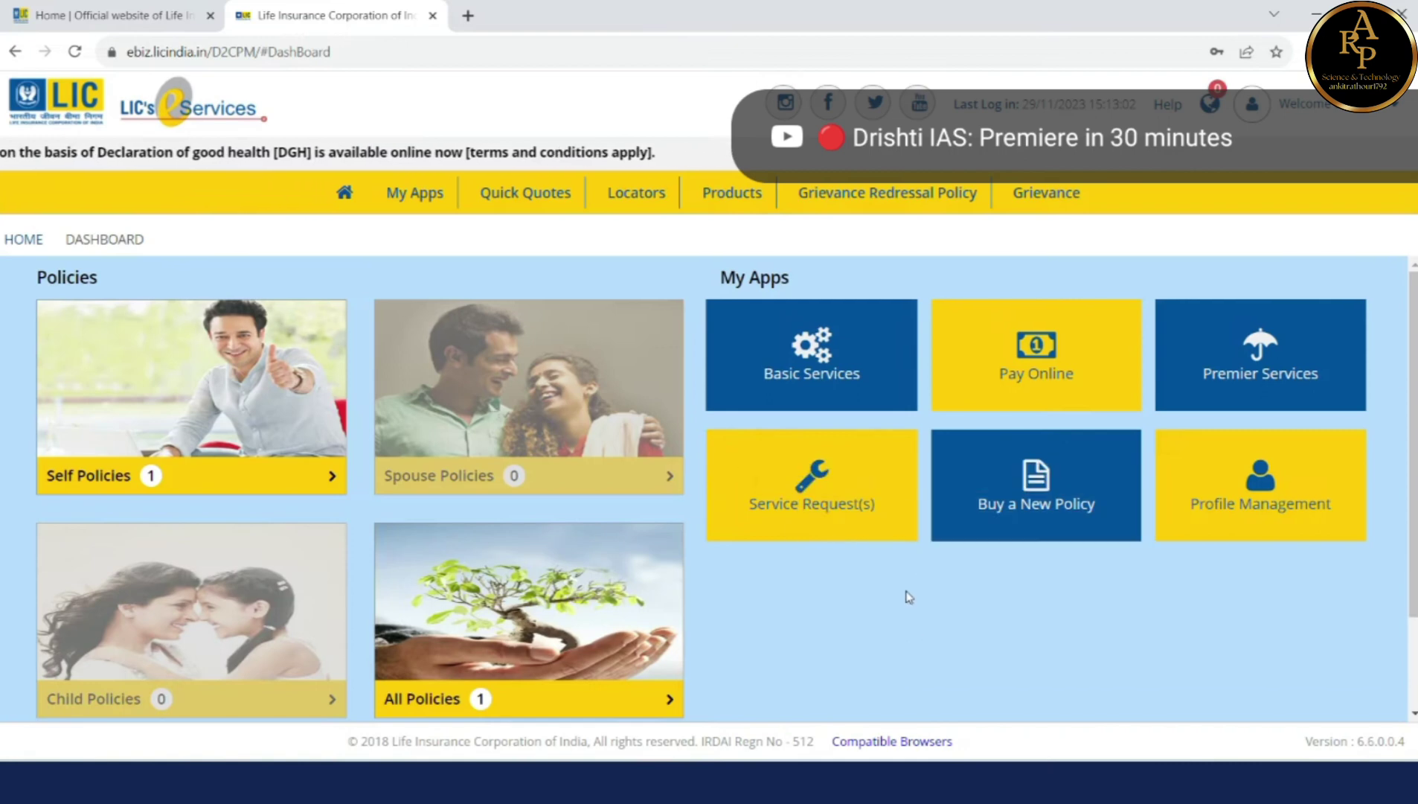
left_click(845, 516)
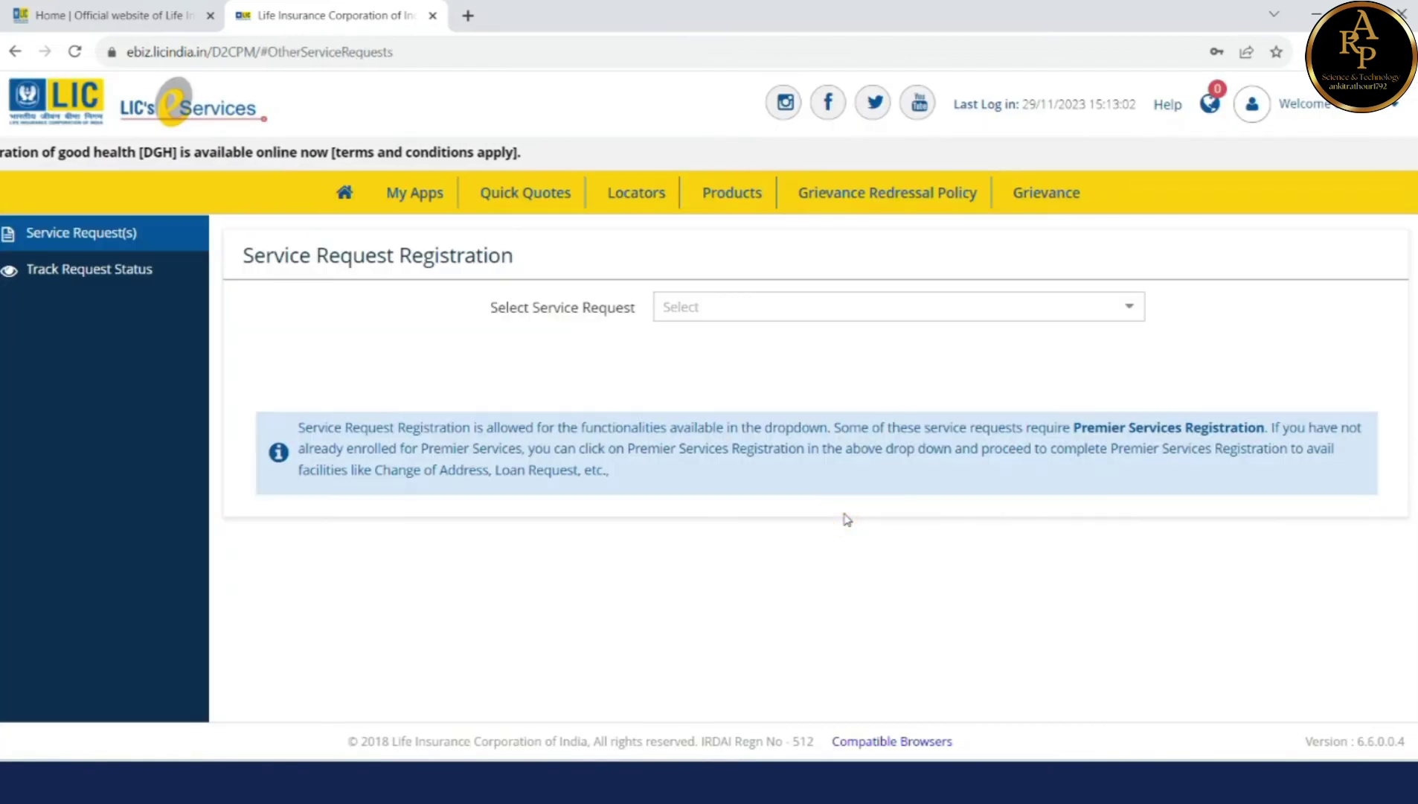
left_click(779, 311)
left_click(778, 308)
left_click(777, 308)
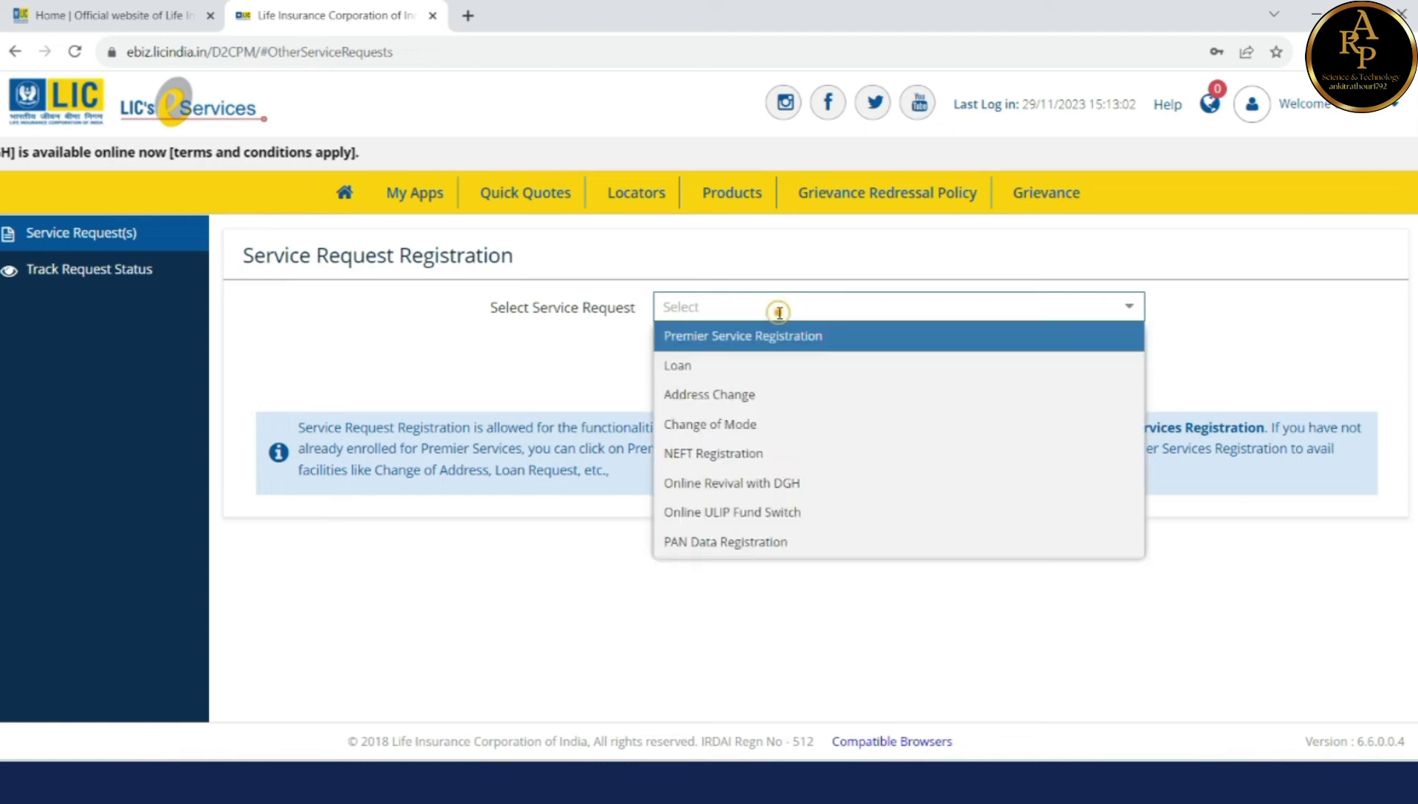
Step: View the Premier Service Registration page, come back, and reopen the request-type list
left_click(735, 338)
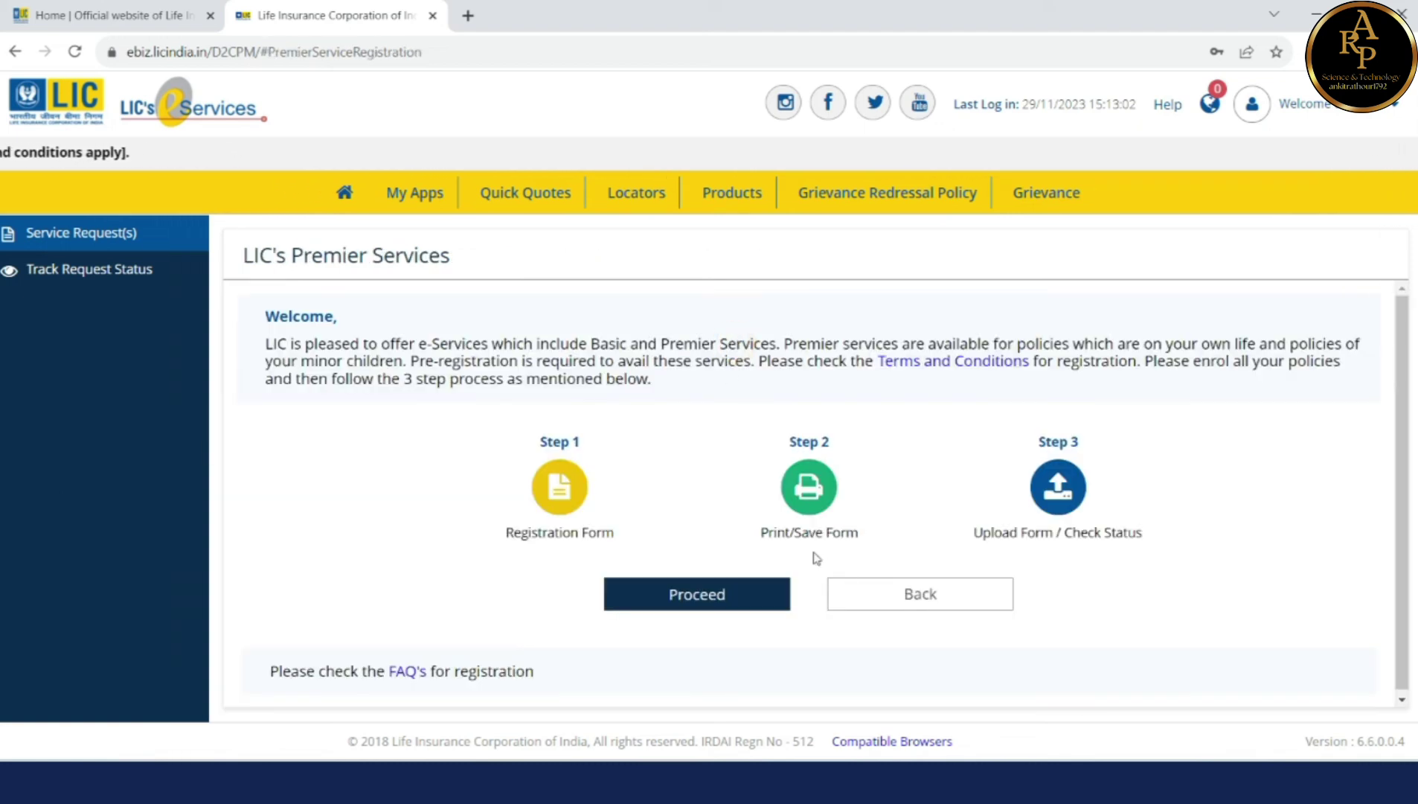
left_click(881, 601)
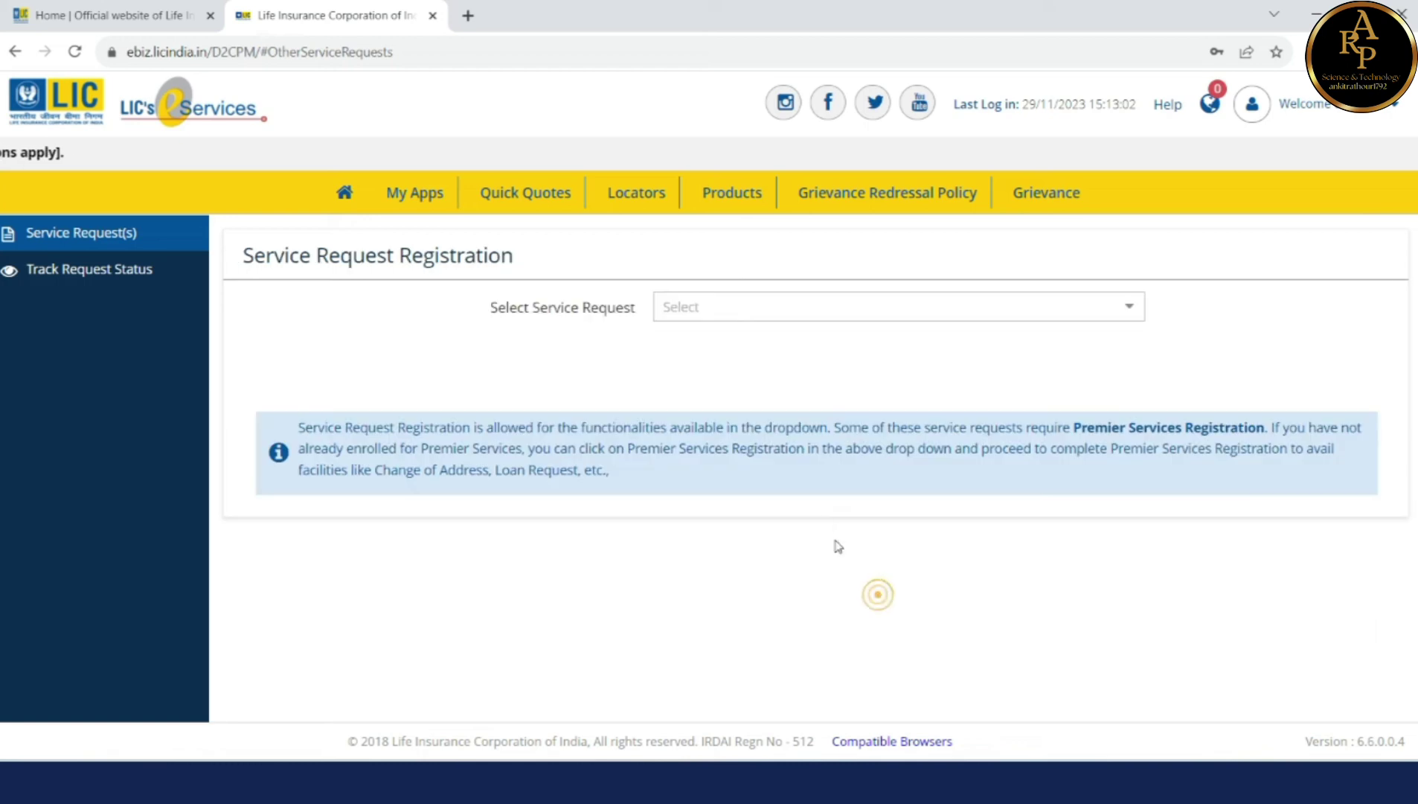
left_click(829, 311)
Step: Review the Loan request's conditions, then switch the service request to Address Change
left_click(813, 364)
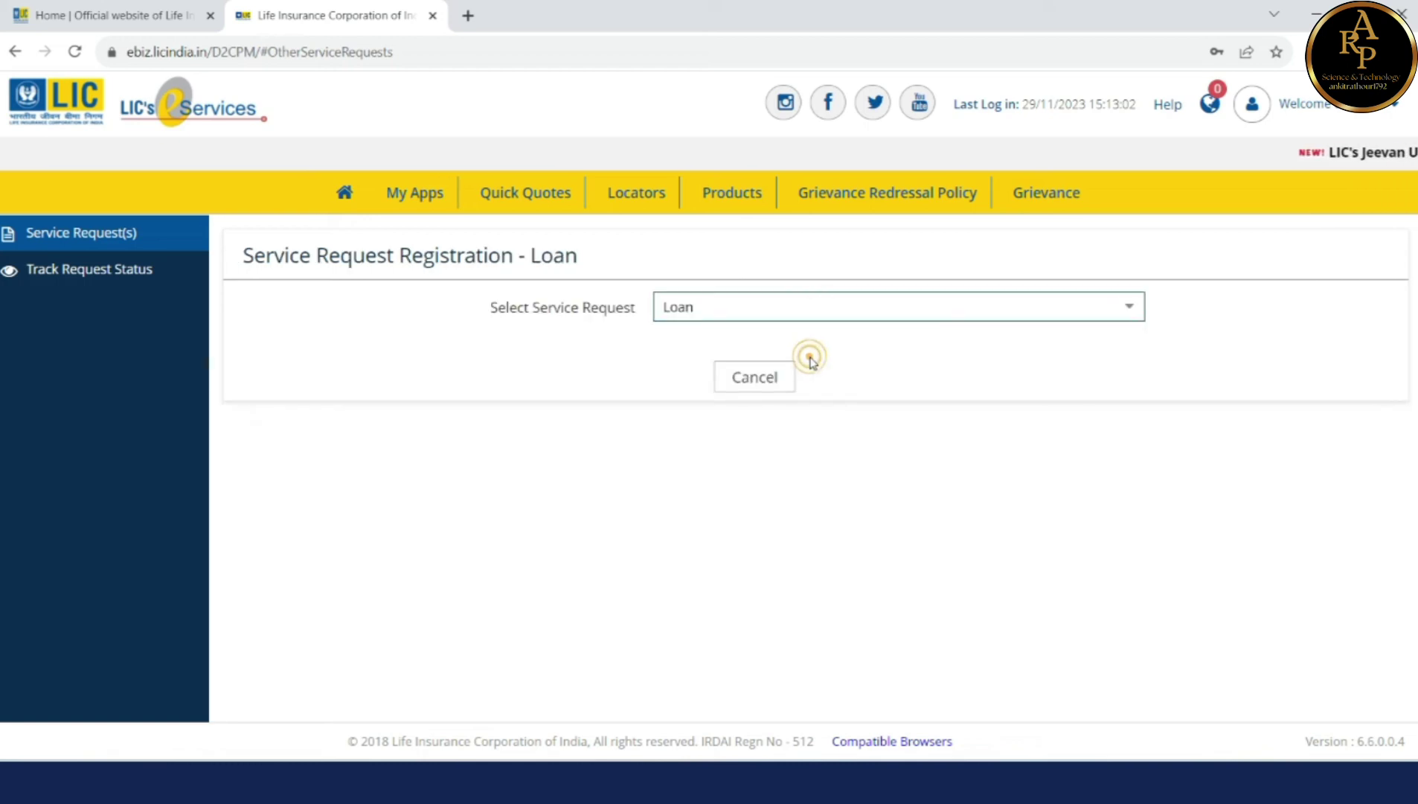
scroll(621, 471, "down", 1)
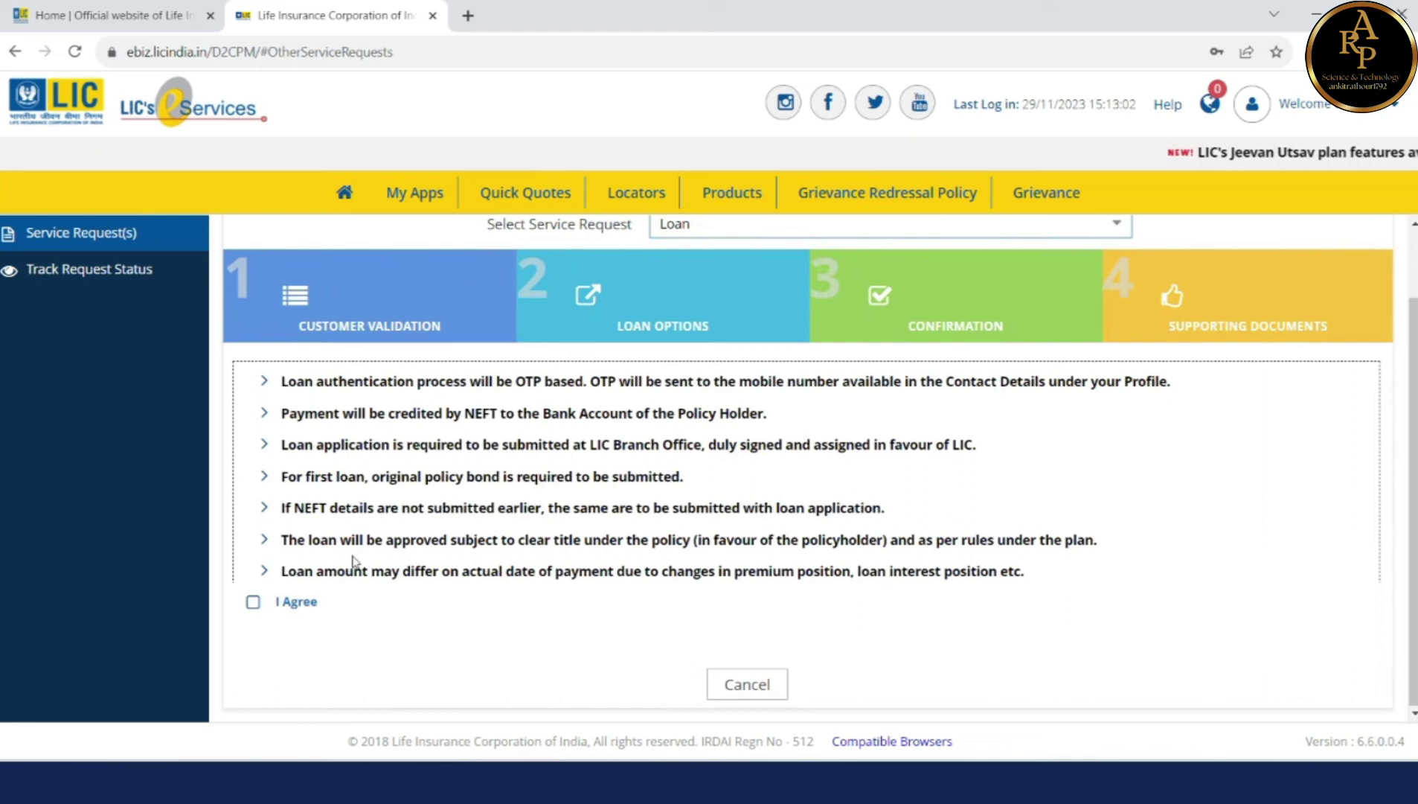
scroll(707, 430, "up", 1)
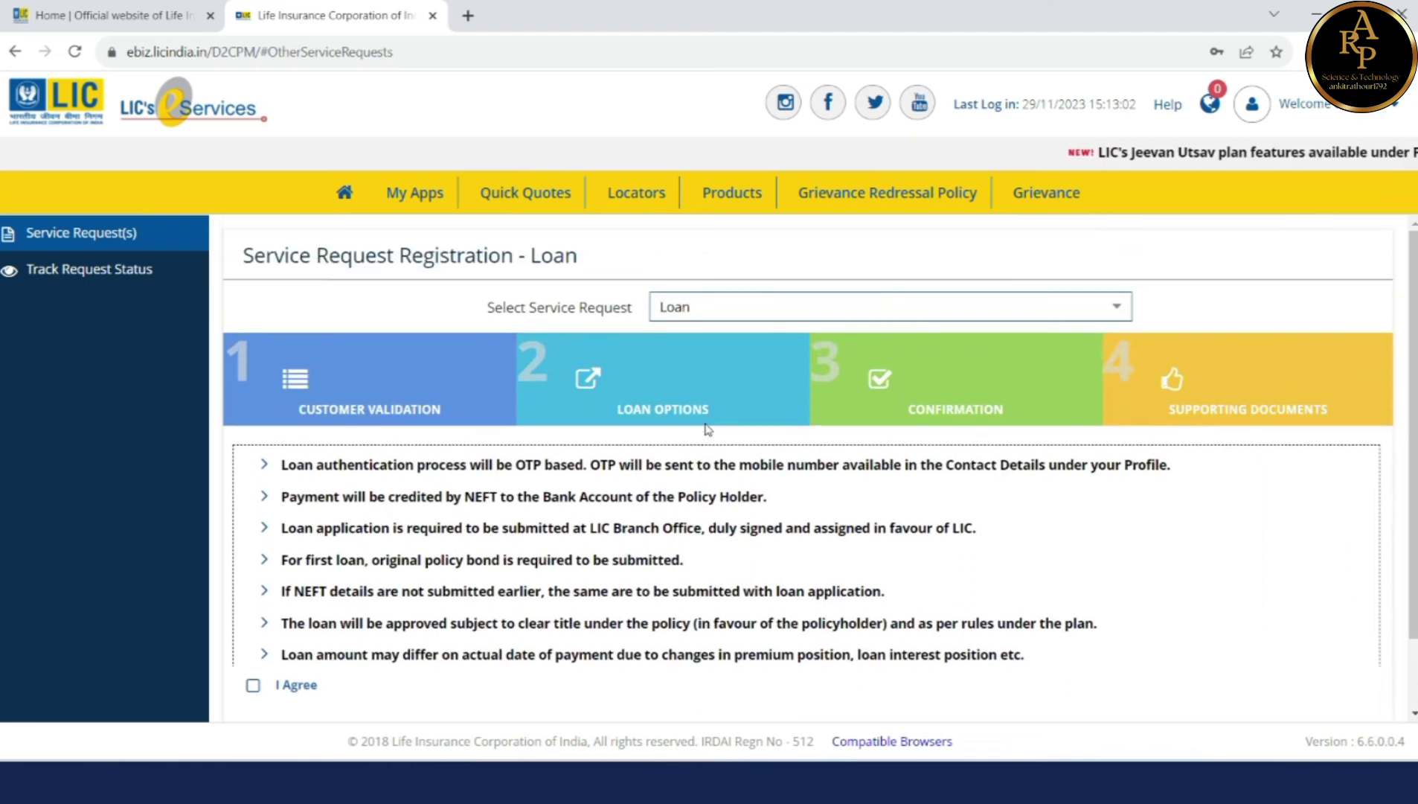
left_click(754, 308)
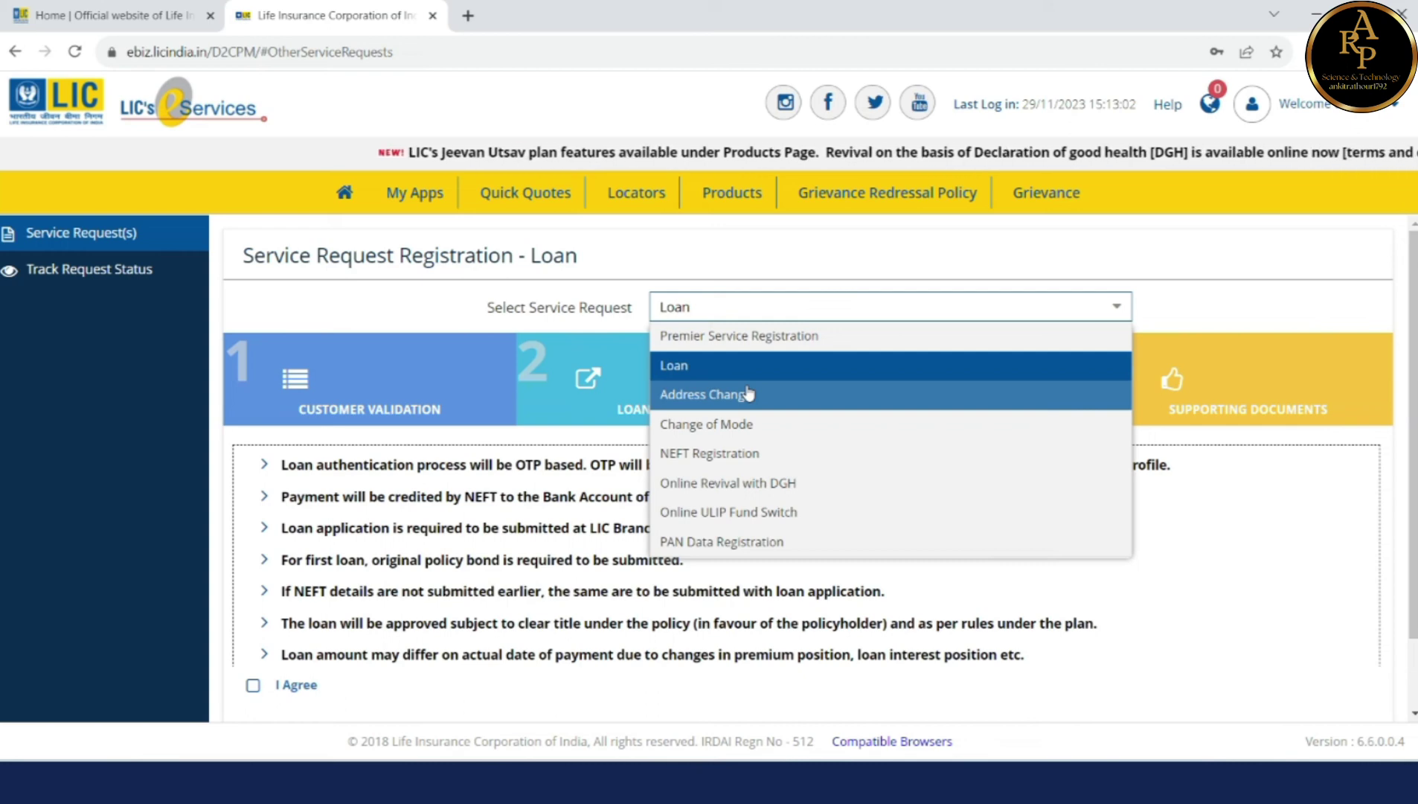
left_click(748, 394)
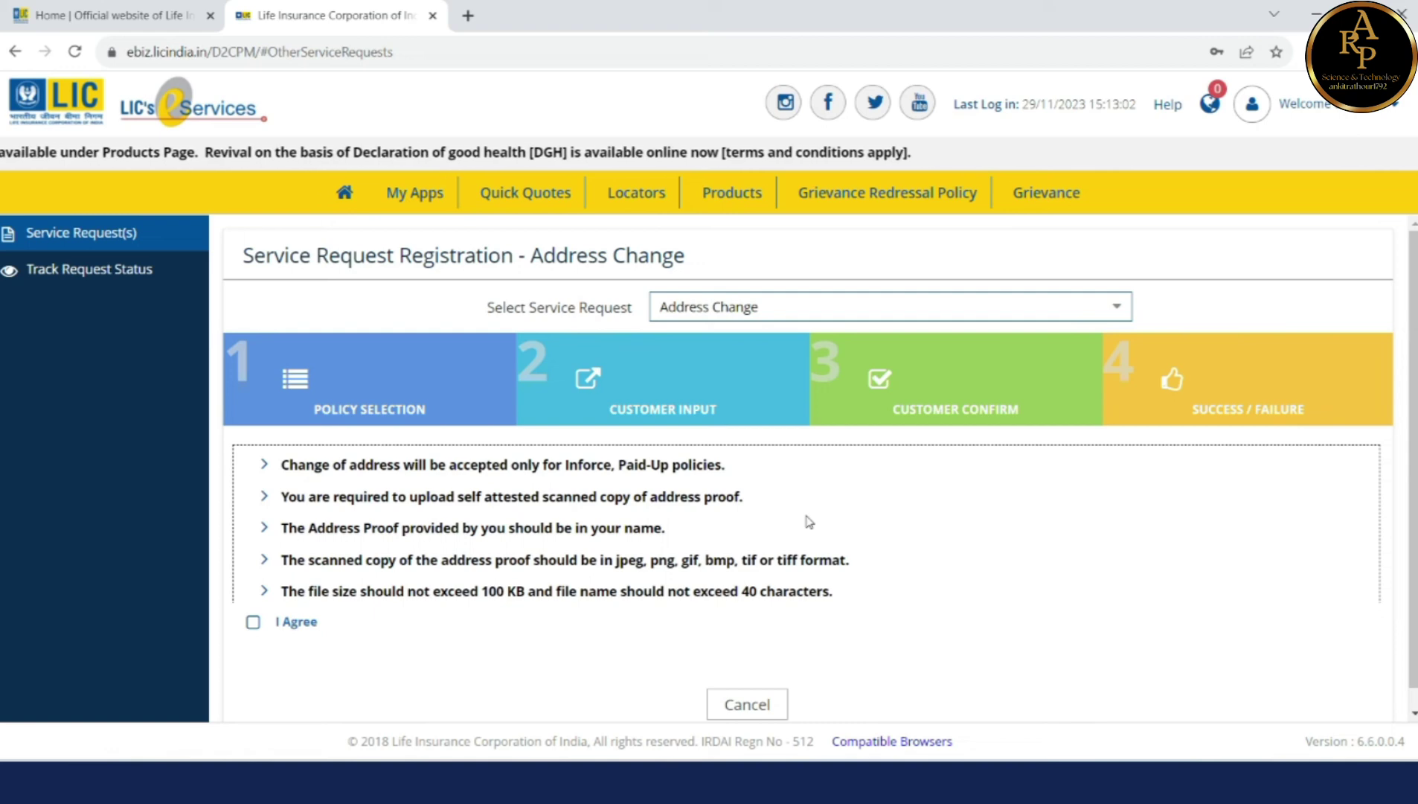
Step: View the Change of Mode and NEFT Registration service requests
left_click(829, 307)
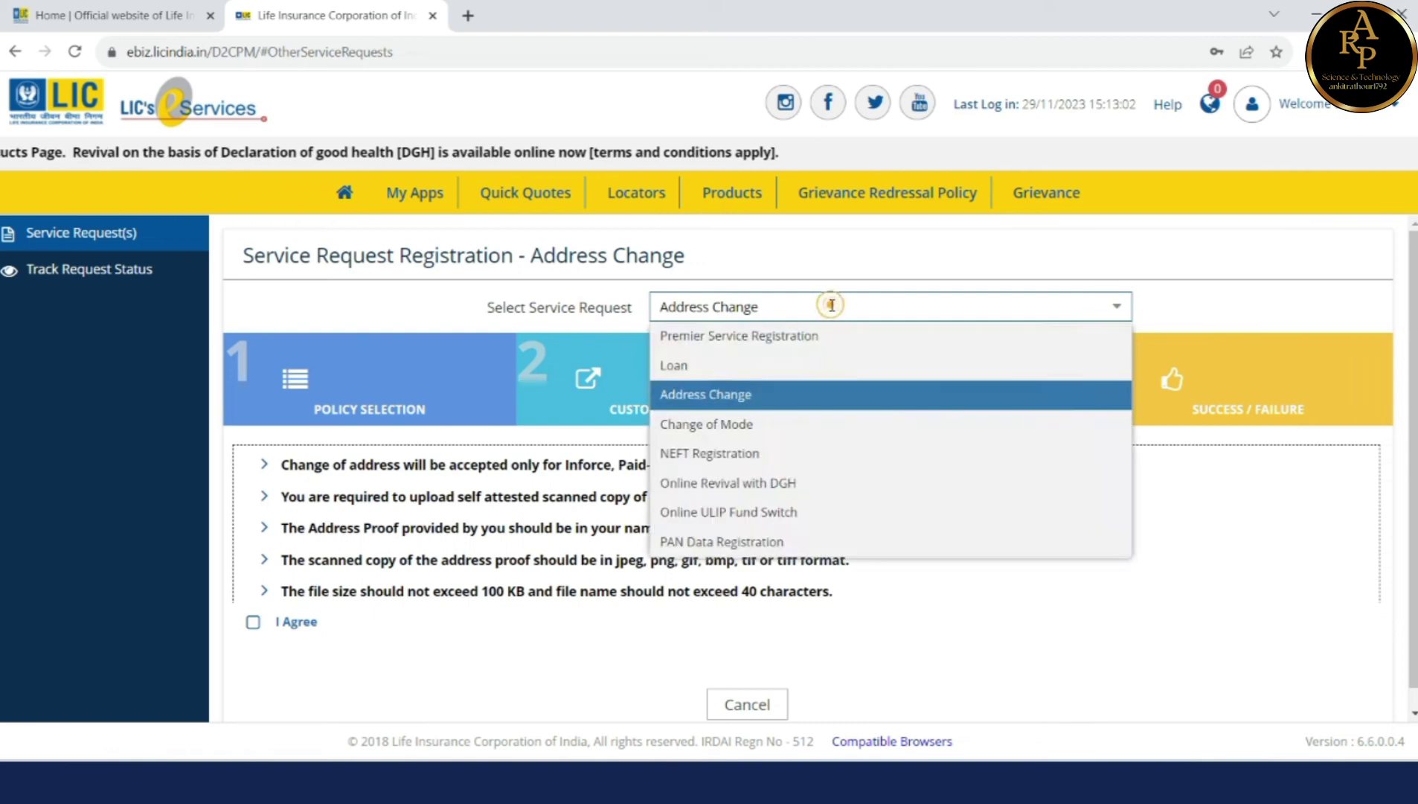
left_click(811, 428)
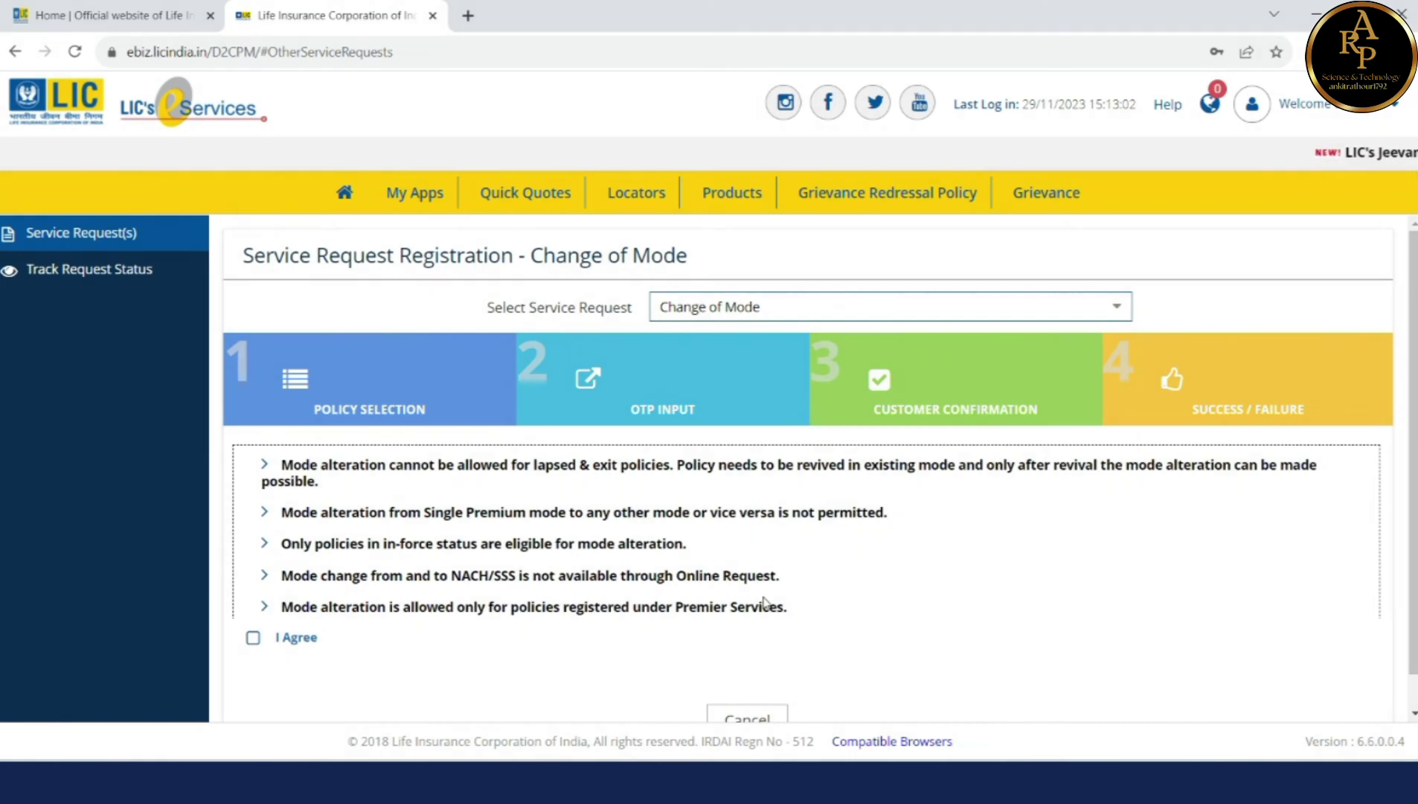
left_click(823, 304)
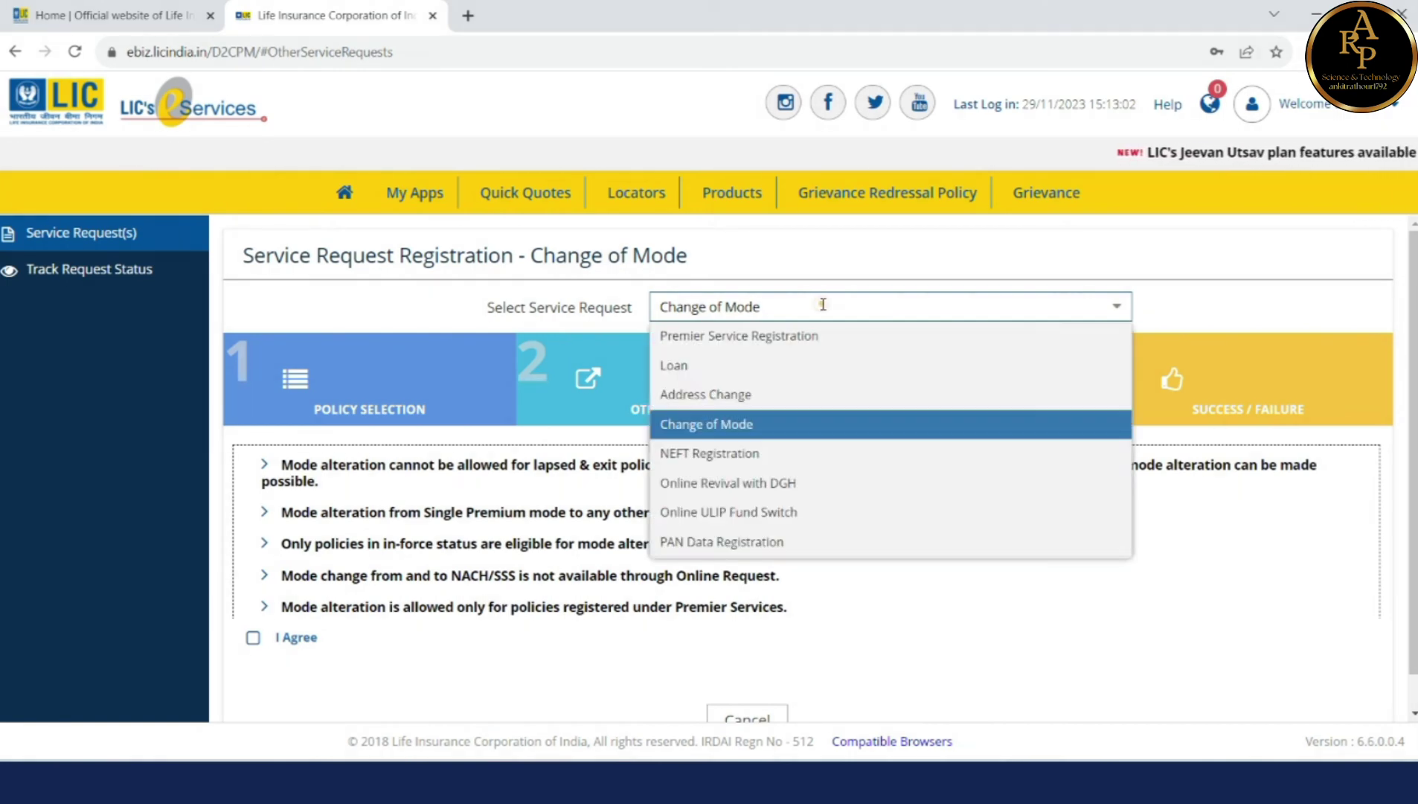
left_click(817, 454)
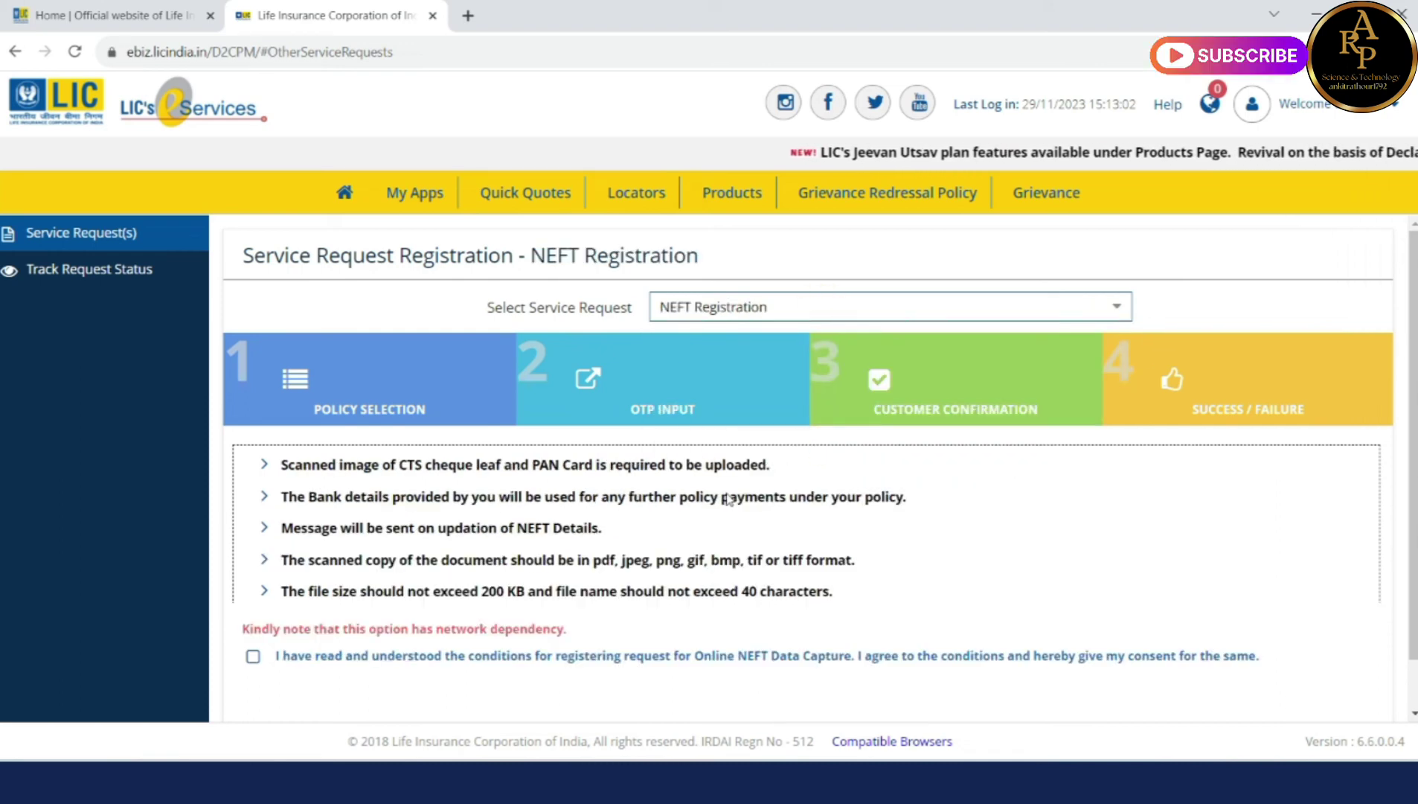
Step: Select Online Revival with DGH and dismiss the premier services alert
left_click(794, 313)
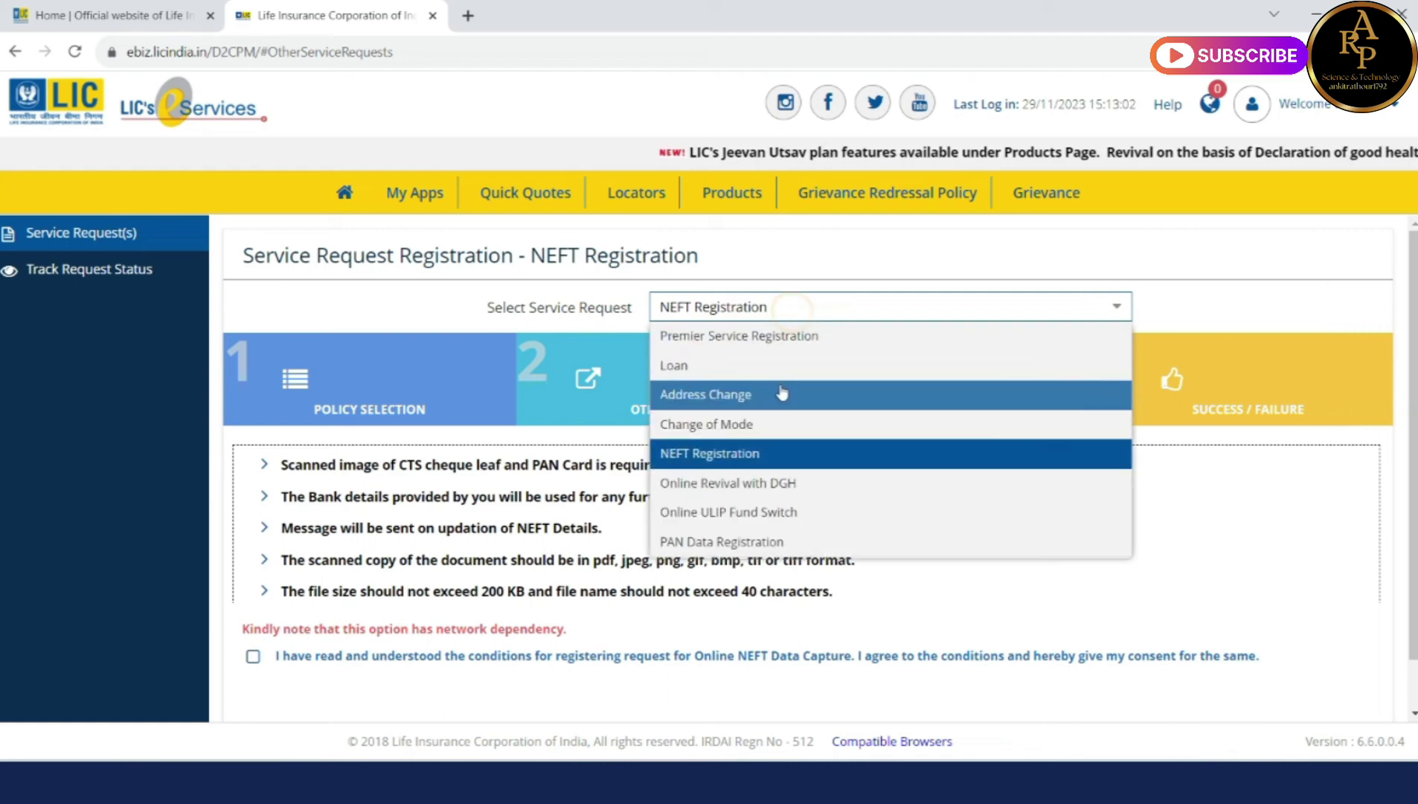
left_click(774, 483)
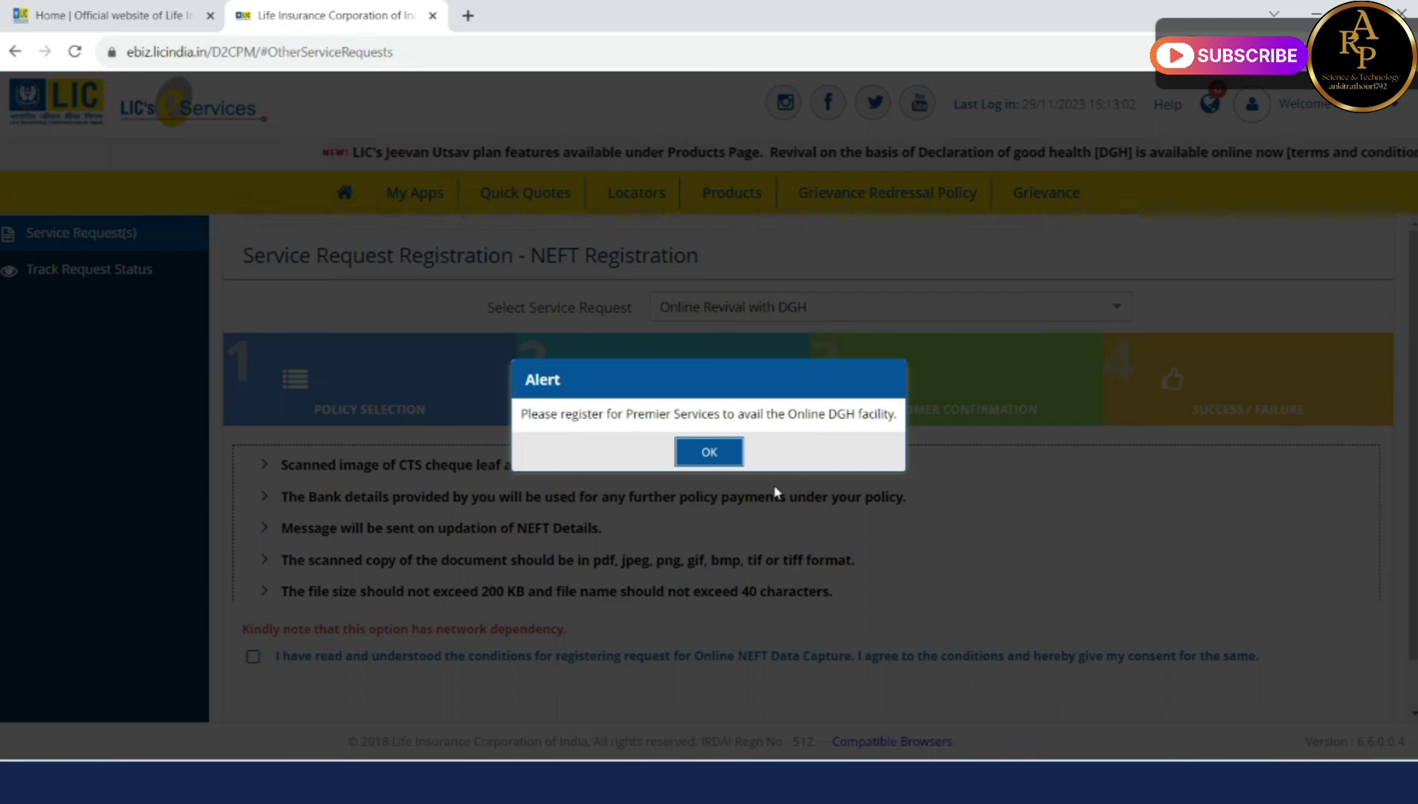
left_click(709, 453)
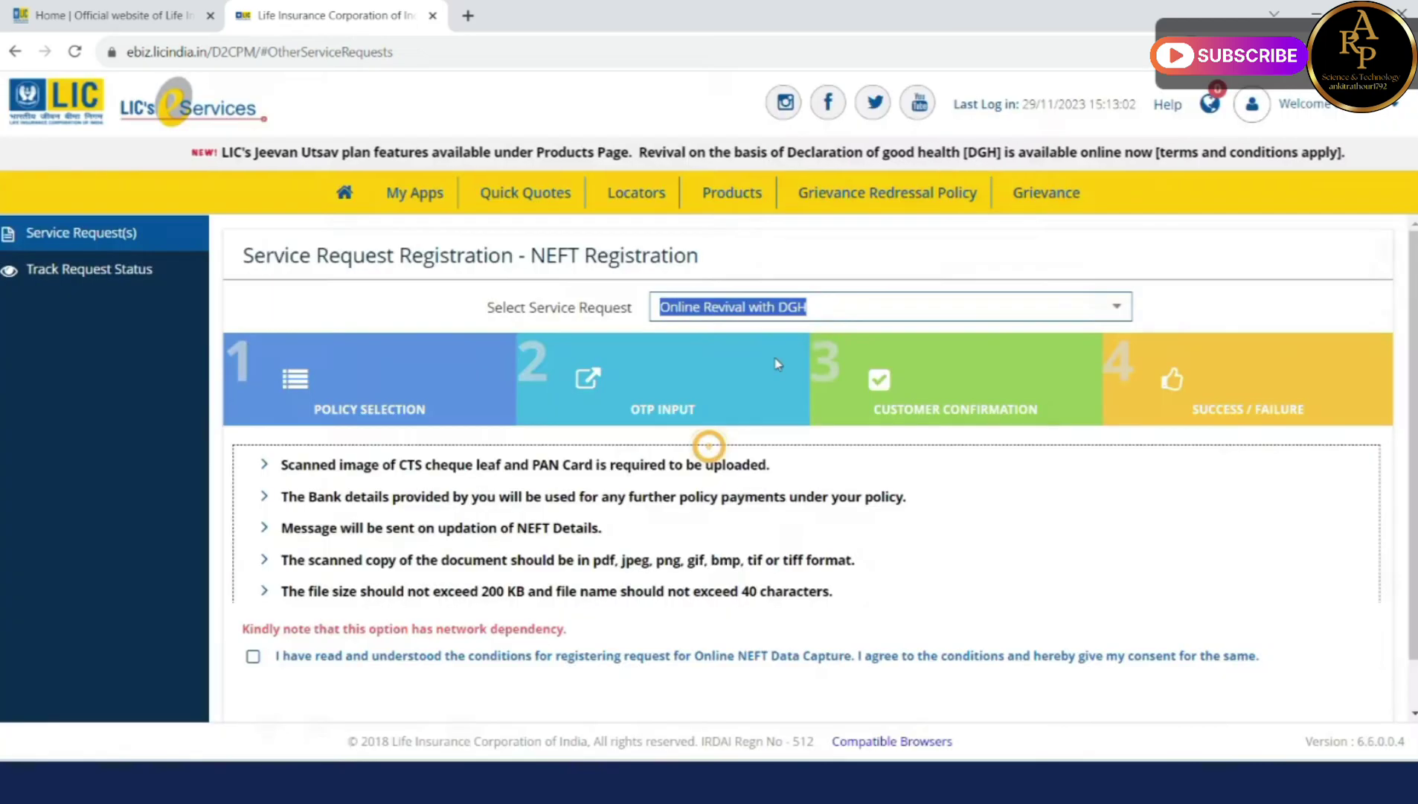
Step: View the PAN Data Registration request, then return to the dashboard via My Apps
left_click(826, 308)
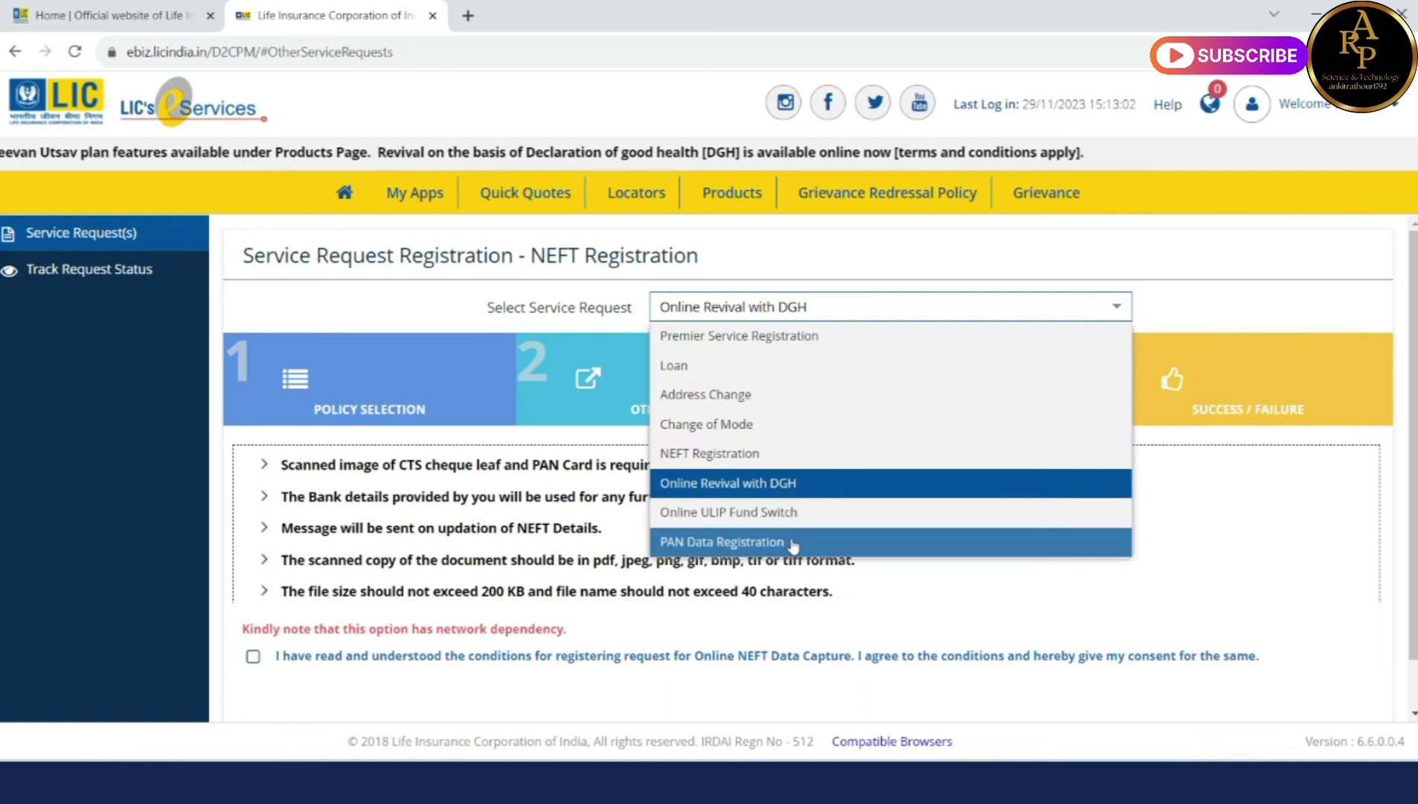
left_click(793, 542)
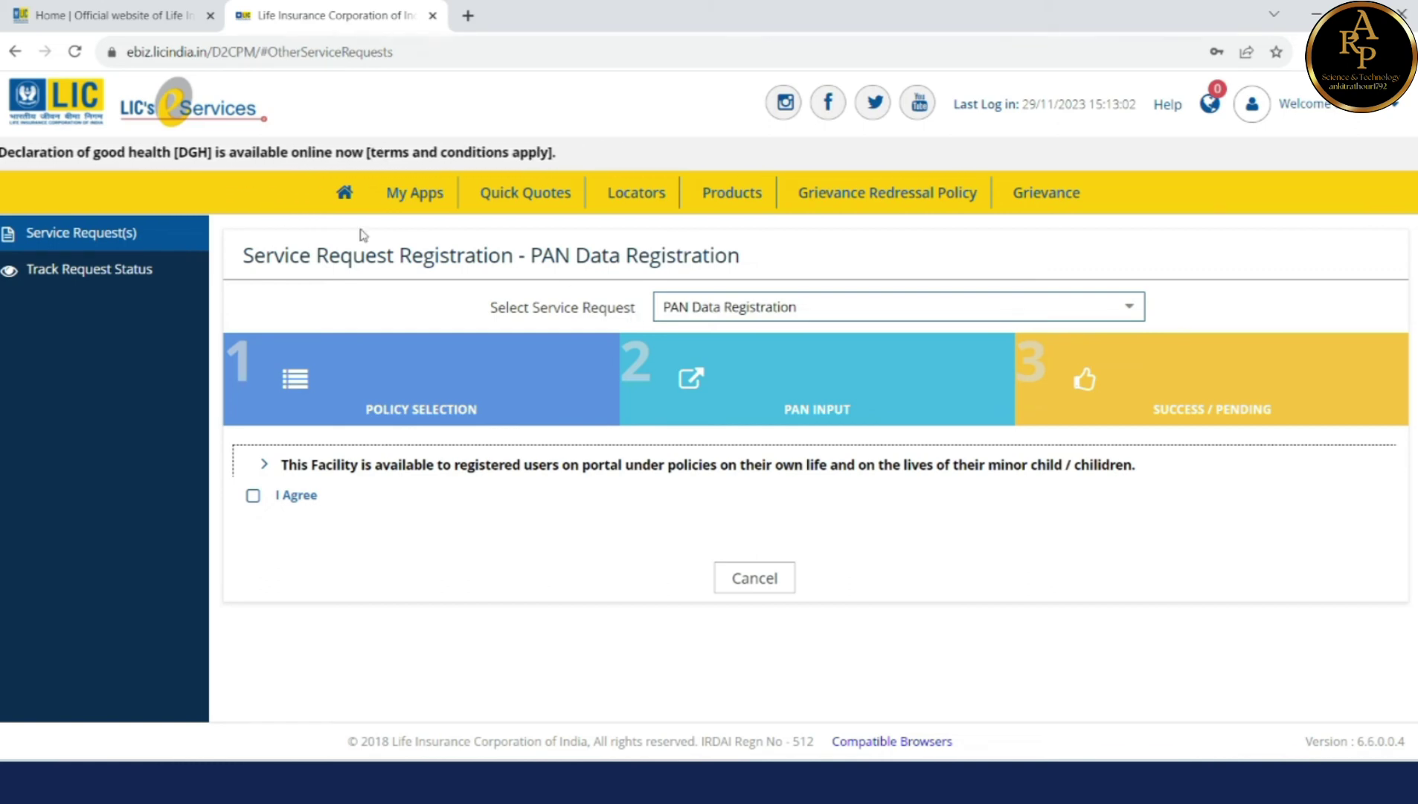
left_click(392, 195)
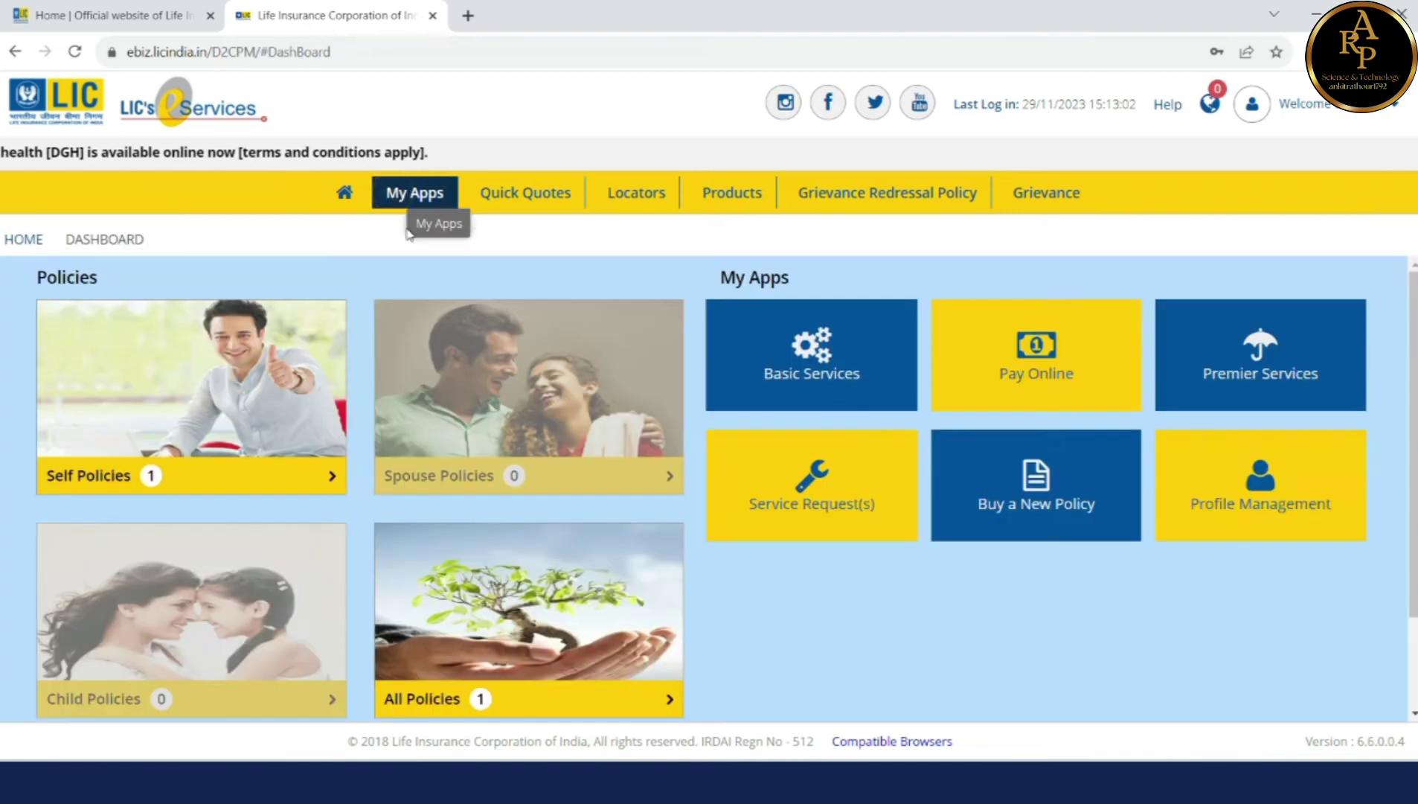